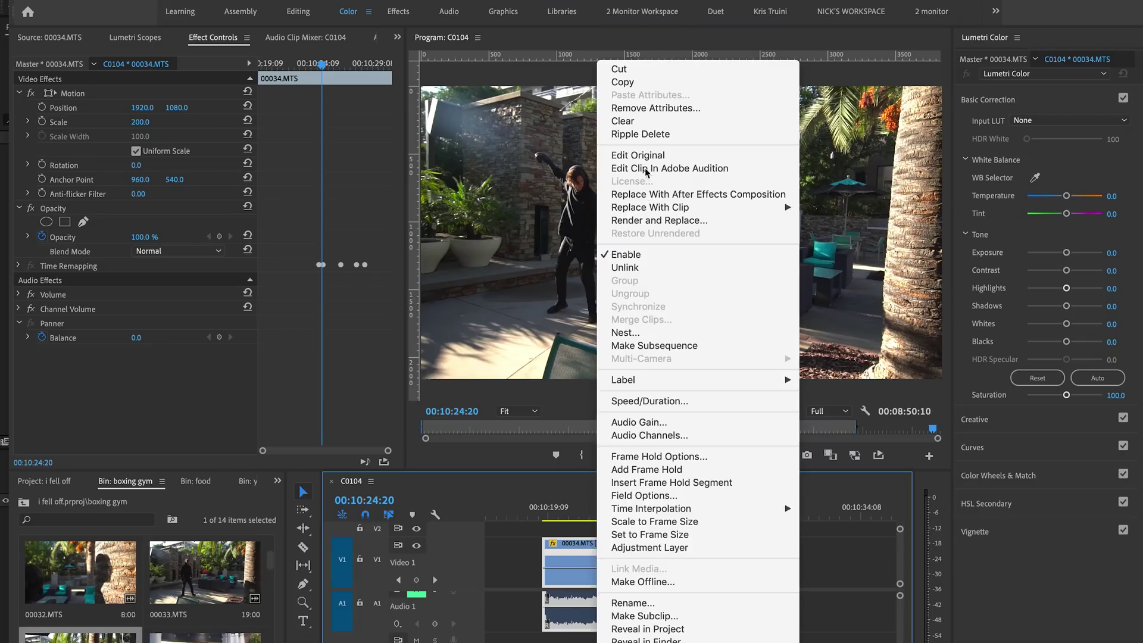
# Replace the 00034.MTS clip with an After Effects composition and save the After Effects project as super punch palm tree.aep in super punch tut.
pyautogui.click(643, 194)
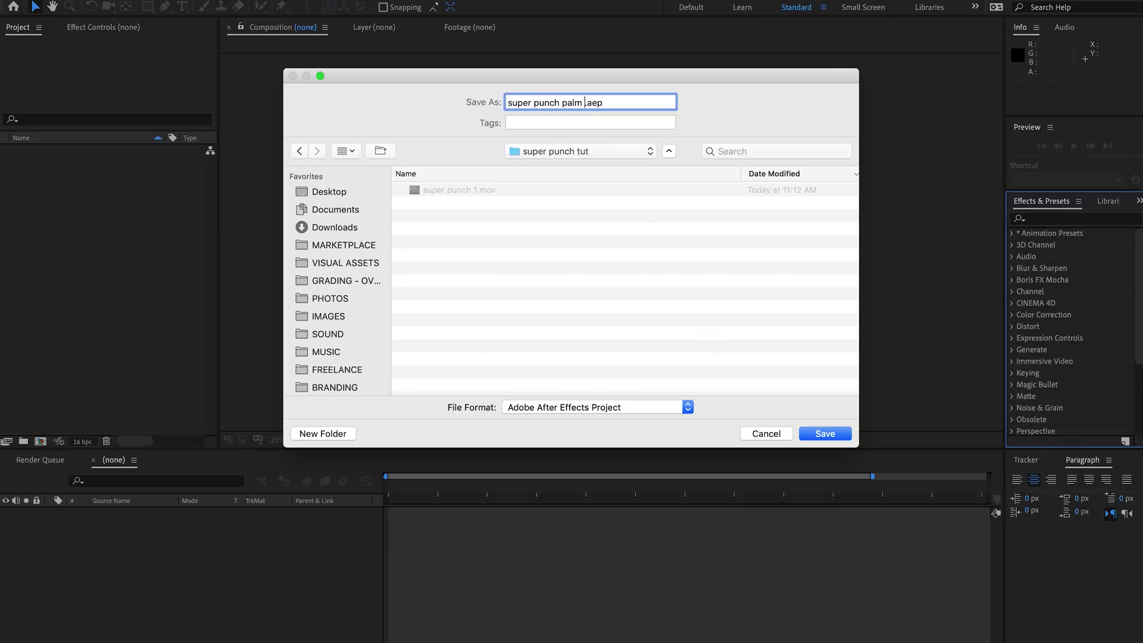
pyautogui.press('Return')
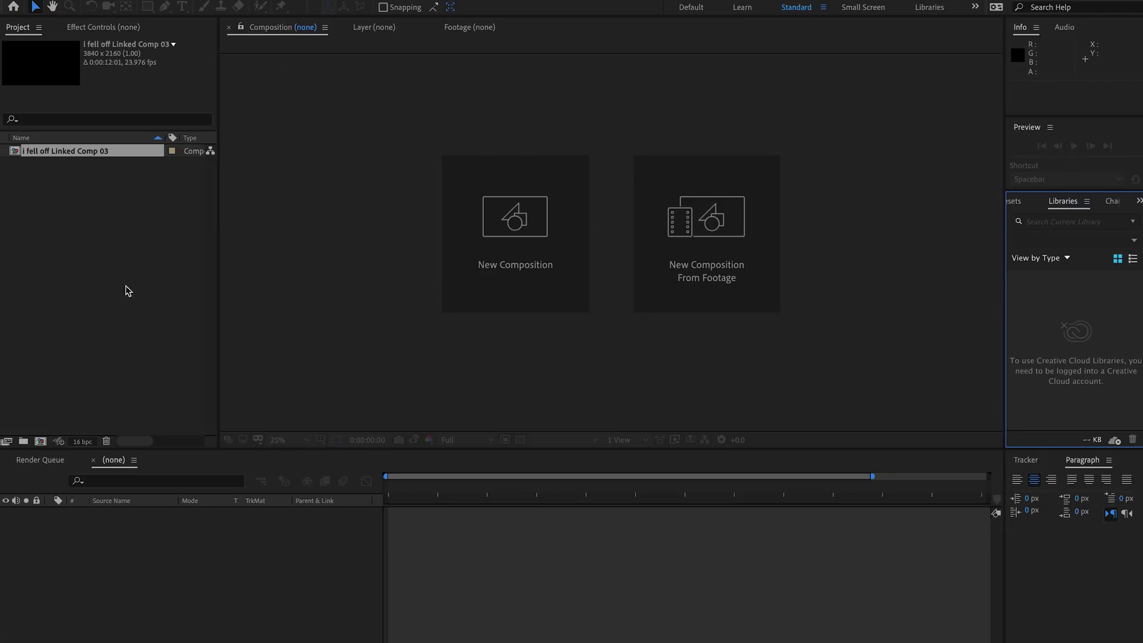
pyautogui.click(271, 586)
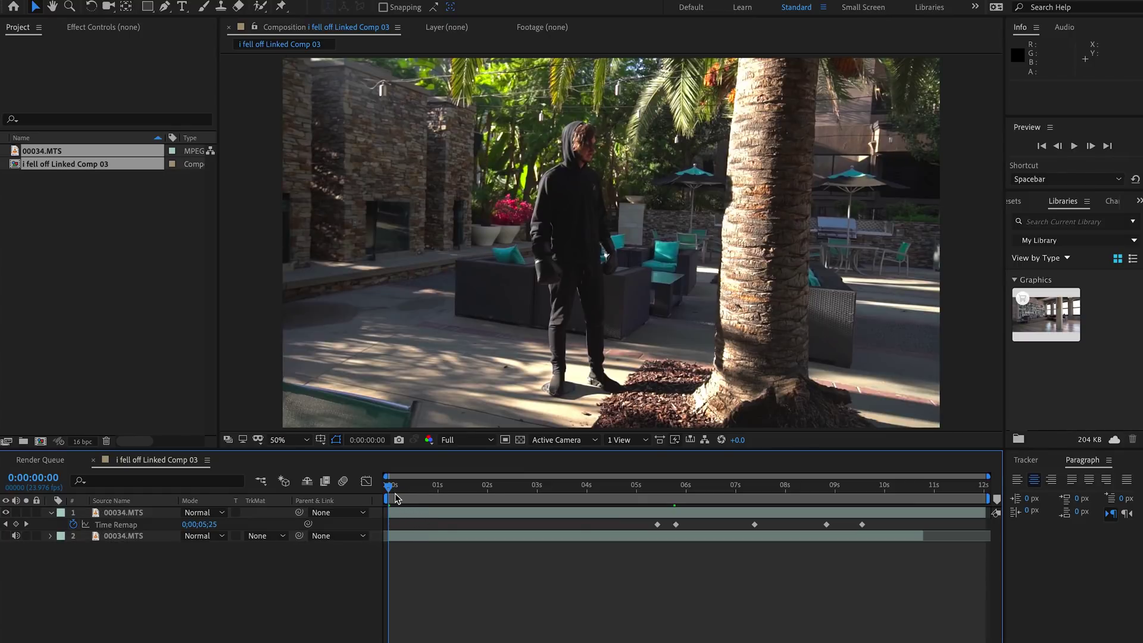
# At 0:00:09:09, draw a closed Pen tool mask around the palm trunk's upper part on the duplicated top 00034.MTS layer.
pyautogui.moveTo(395, 496); pyautogui.dragTo(841, 494)
pyautogui.moveTo(681, 501); pyautogui.dragTo(858, 498)
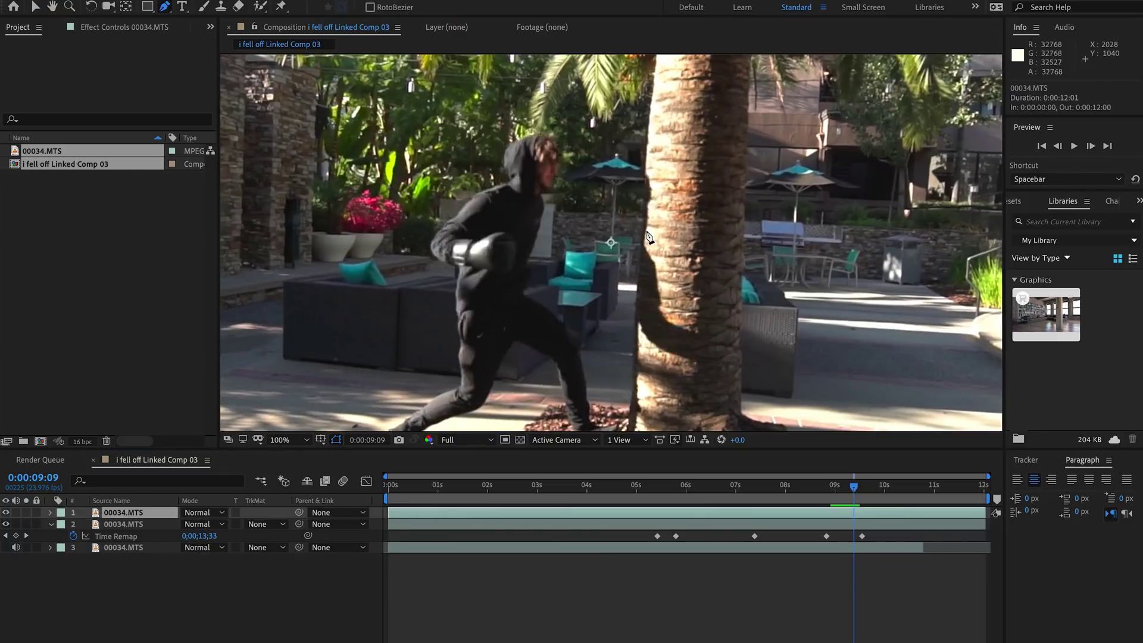
pyautogui.click(642, 236)
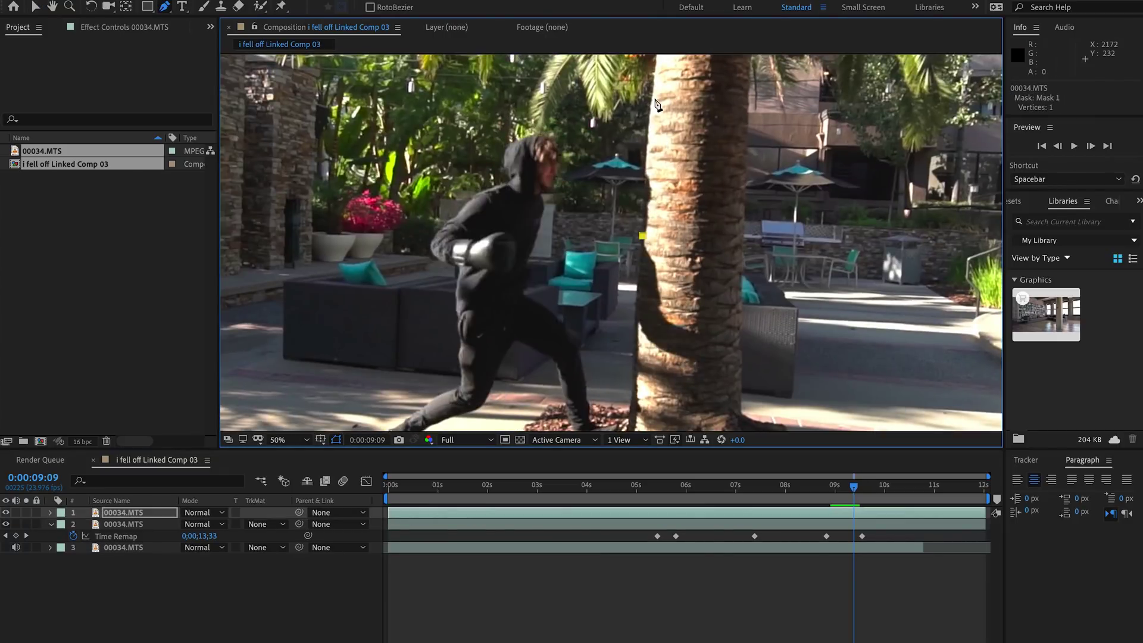
pyautogui.press(',')
pyautogui.scroll(-1, 644, 60)
pyautogui.click(629, 130)
pyautogui.scroll(1, 650, 129)
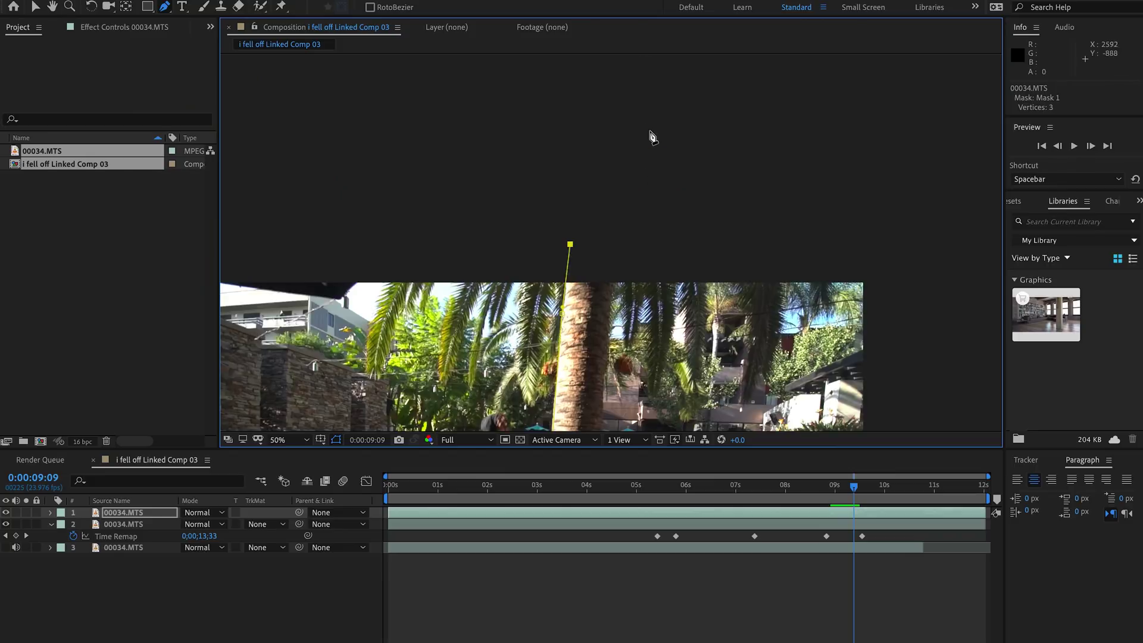
pyautogui.click(620, 261)
pyautogui.scroll(1, 612, 180)
pyautogui.click(589, 378)
pyautogui.scroll(-1, 591, 381)
pyautogui.scroll(1, 596, 395)
pyautogui.moveTo(615, 176); pyautogui.dragTo(613, 189)
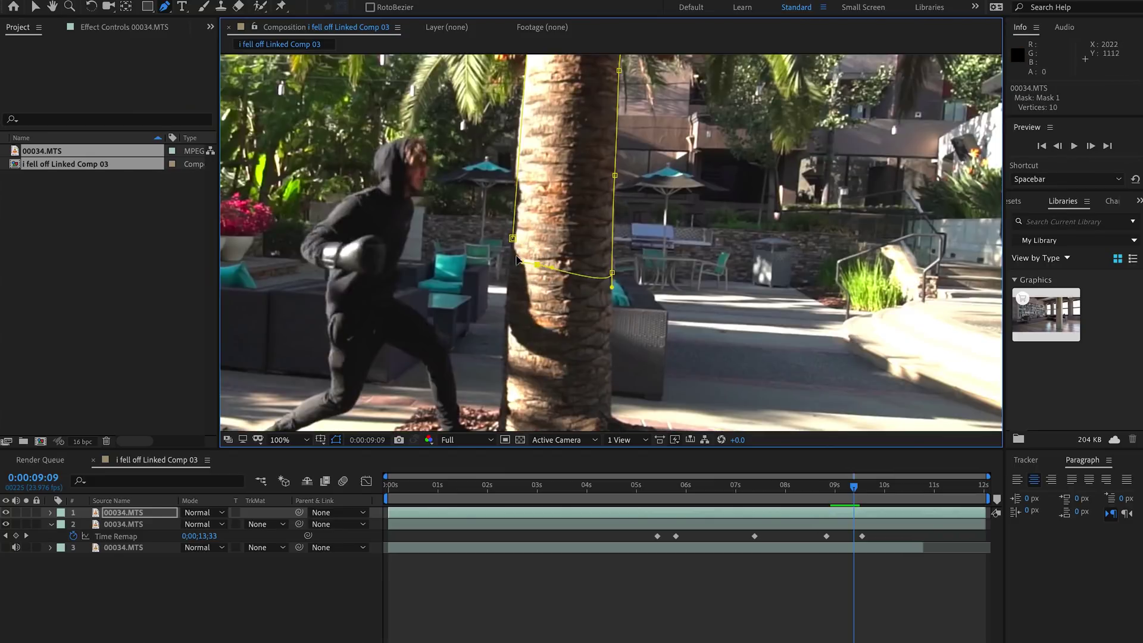
pyautogui.click(34, 8)
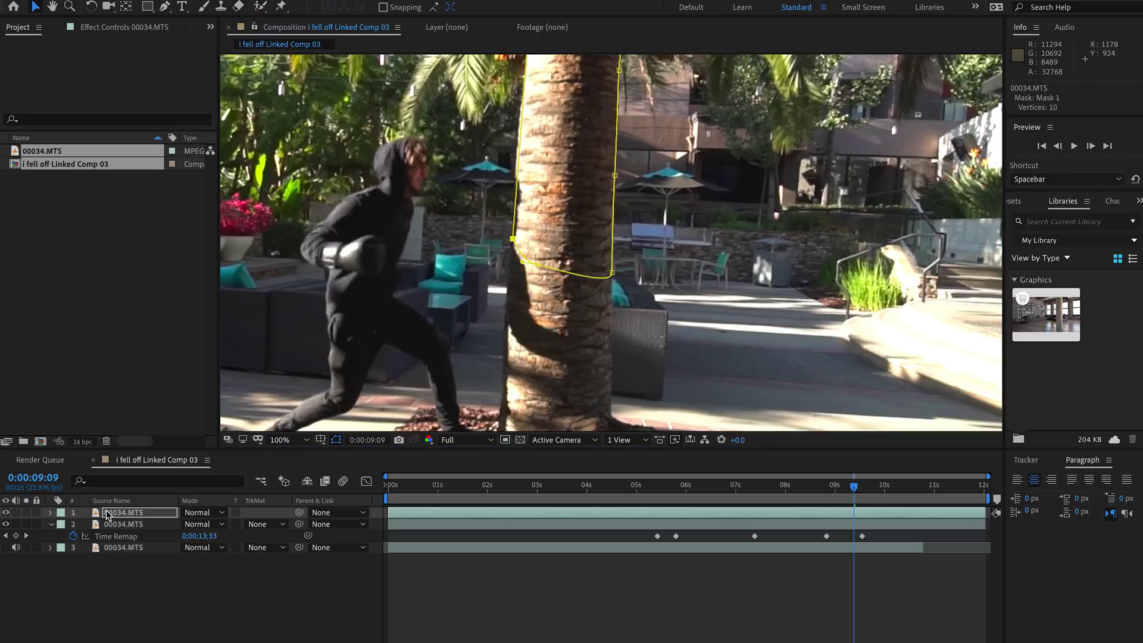
# Try Freeze Frame on the masked top 00034.MTS layer and undo it.
pyautogui.rightClick(108, 514)
pyautogui.moveTo(197, 408)
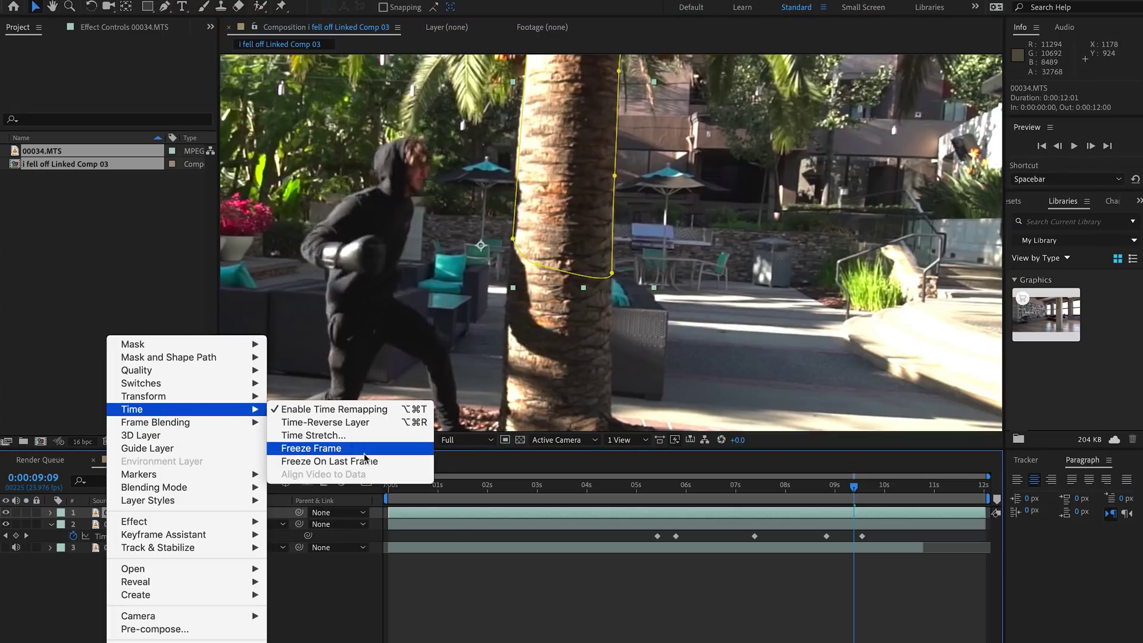
pyautogui.click(364, 450)
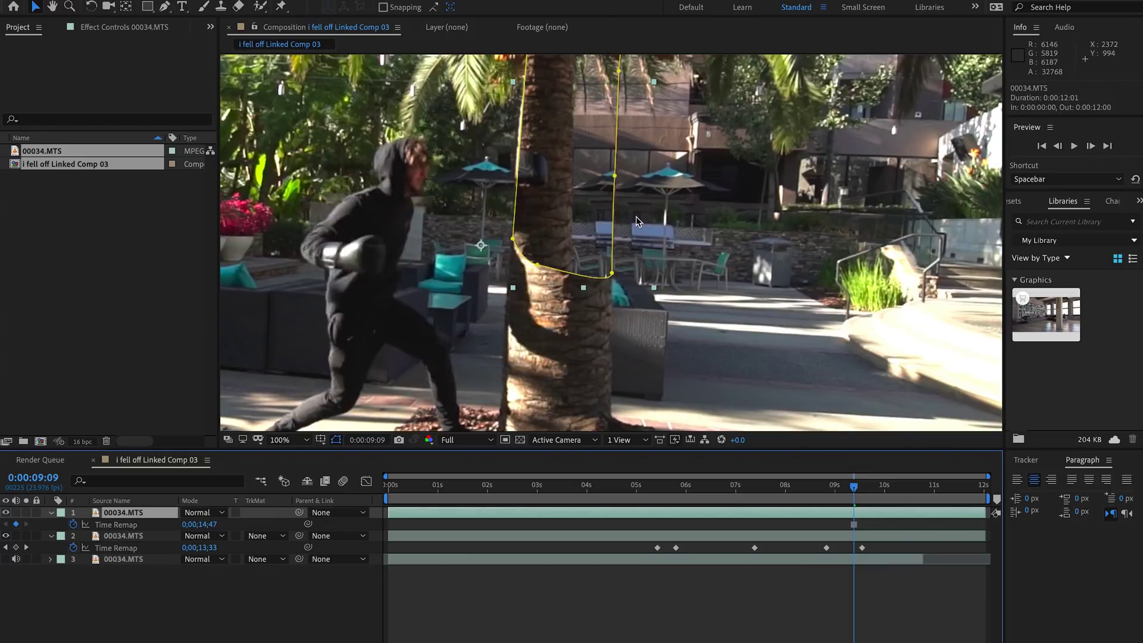
pyautogui.press('super+z')
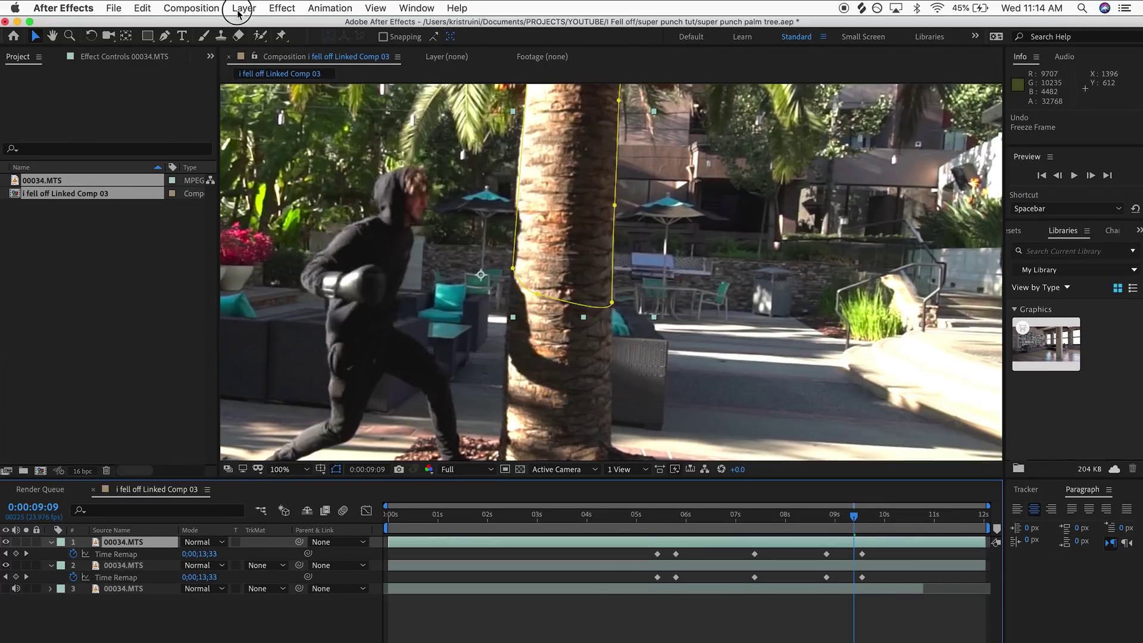
# Pre-compose the masked top layer as 00034.MTS Comp 1, moving all attributes into the new composition.
pyautogui.click(239, 9)
pyautogui.click(293, 458)
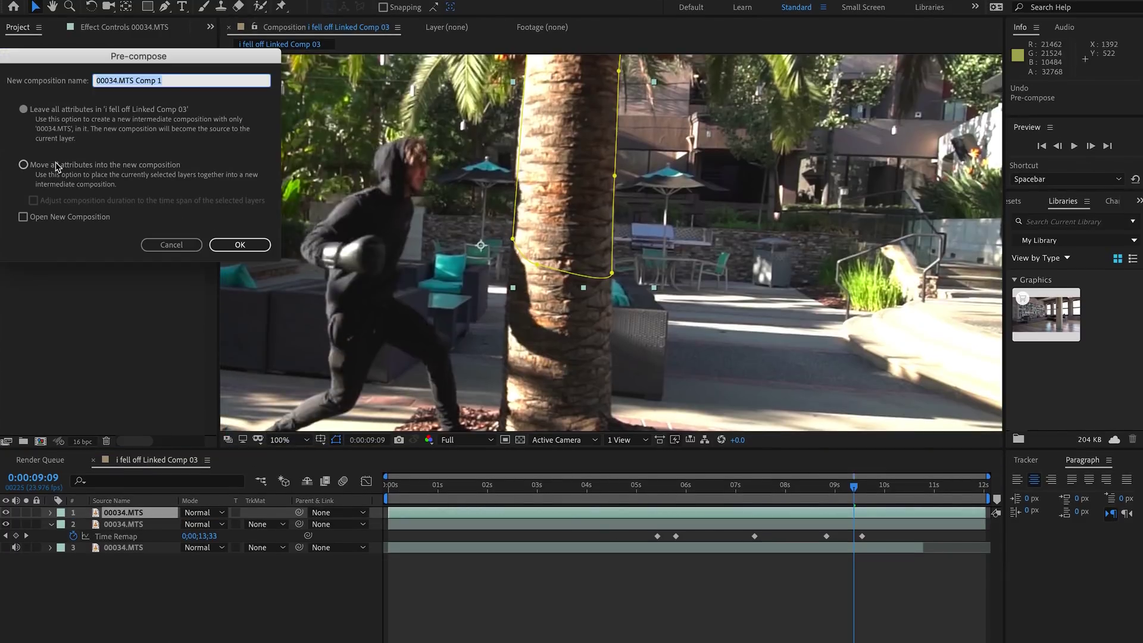
pyautogui.click(24, 165)
pyautogui.click(238, 244)
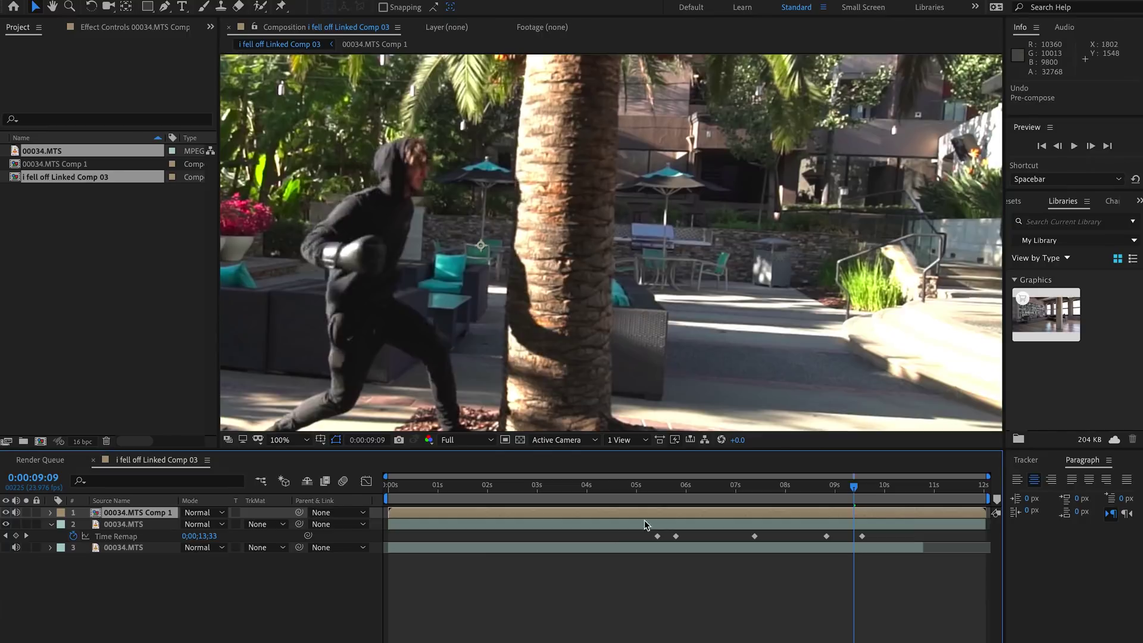
# Apply Freeze Frame to the 00034.MTS Comp 1 layer at 0:00:09:09.
pyautogui.rightClick(719, 515)
pyautogui.moveTo(769, 411)
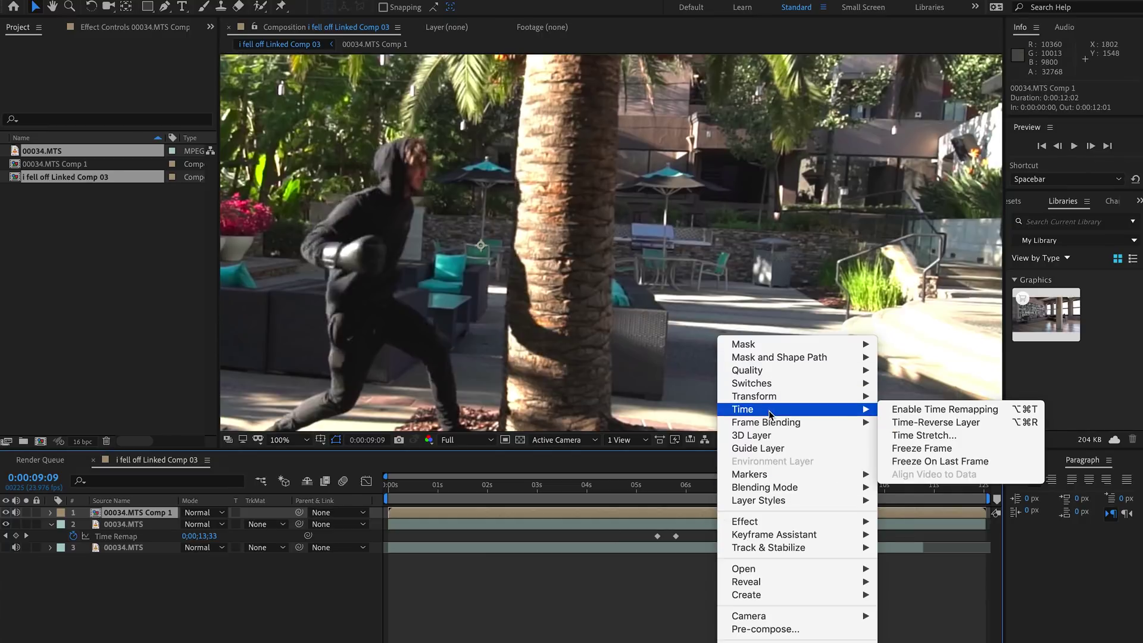
pyautogui.click(921, 449)
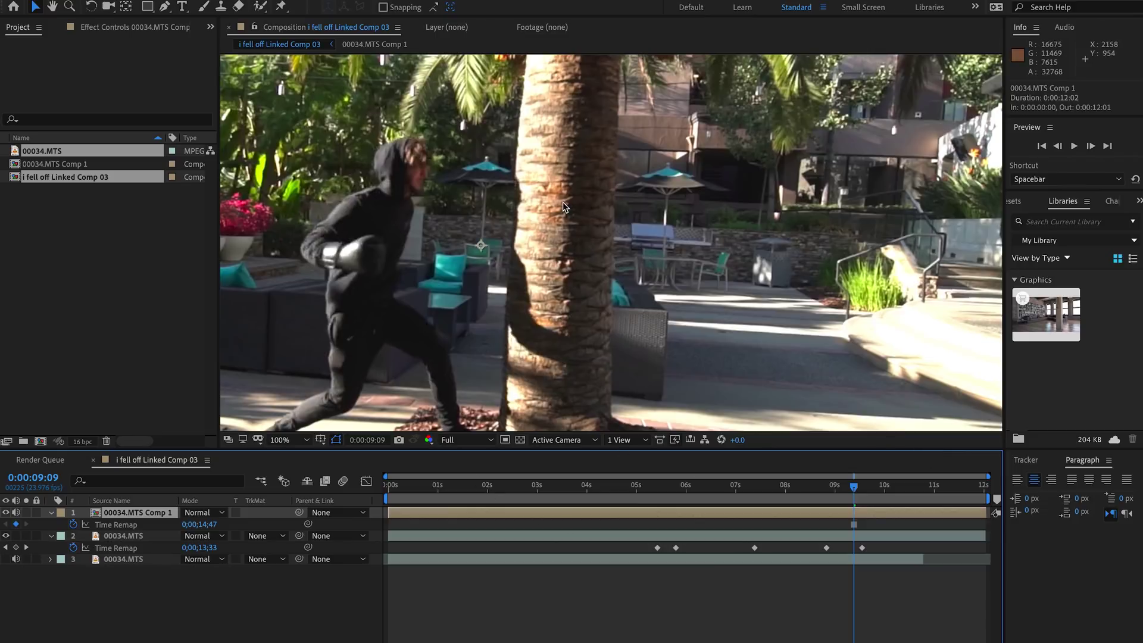
# Move the anchor point of 00034.MTS Comp 1 onto the palm trunk near the cut, about 224 px across and 10 px down.
pyautogui.moveTo(563, 206)
pyautogui.mouseDown()
pyautogui.moveTo(589, 191)
pyautogui.moveTo(645, 196)
pyautogui.moveTo(568, 207)
pyautogui.mouseUp()
pyautogui.hotkey('ctrl', 'z')
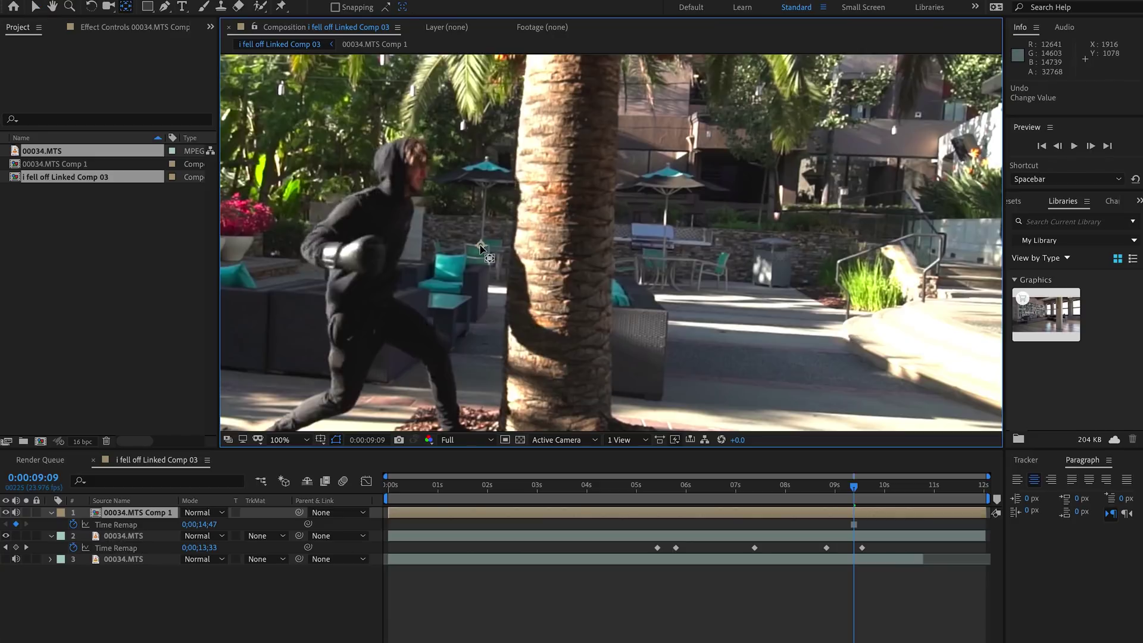
pyautogui.moveTo(480, 247); pyautogui.dragTo(559, 252)
pyautogui.click(37, 7)
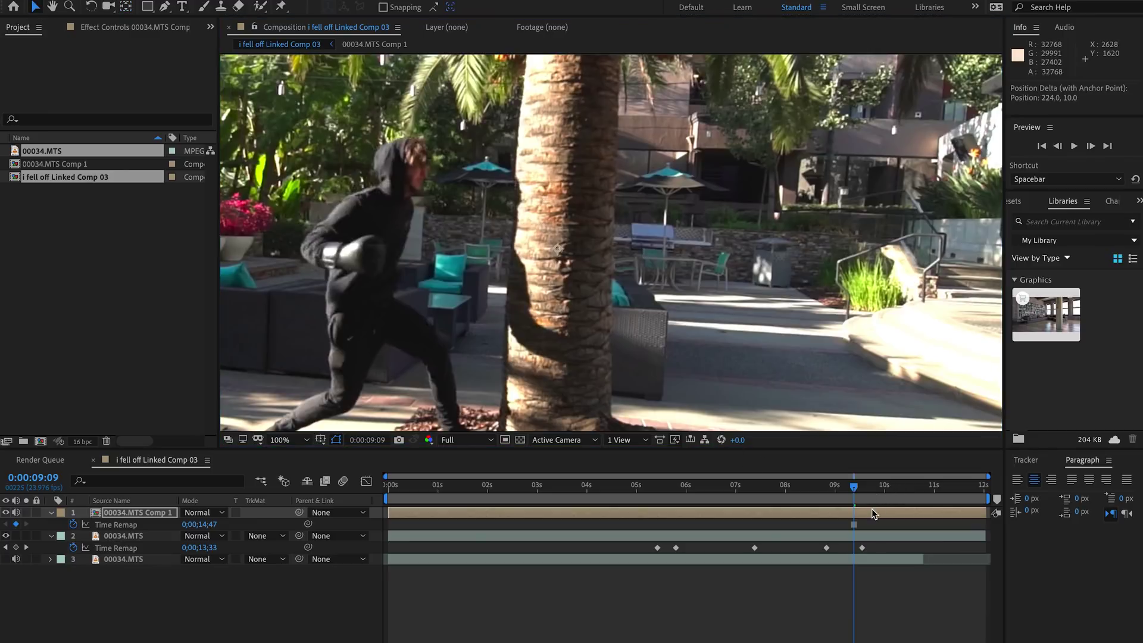
# At 0:00:09:11, align the frozen trunk with the tree at Position 2076, 1082 and keyframe its Position, Scale and Rotation.
pyautogui.press('space')
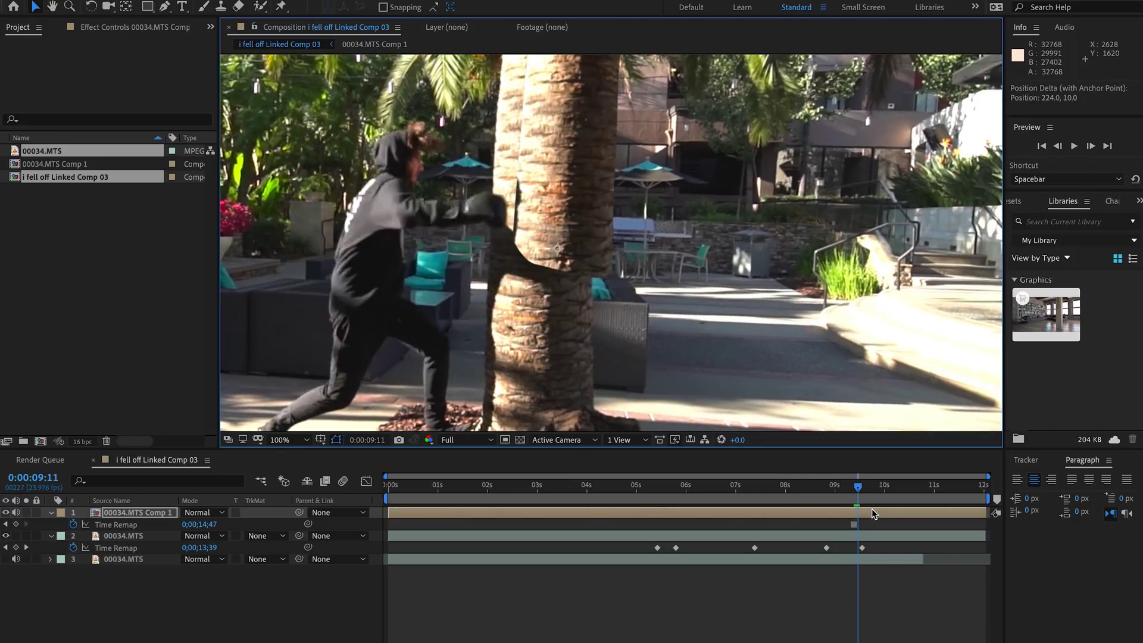
pyautogui.moveTo(581, 226)
pyautogui.mouseDown()
pyautogui.moveTo(537, 224)
pyautogui.moveTo(562, 224)
pyautogui.mouseUp()
pyautogui.press('p')
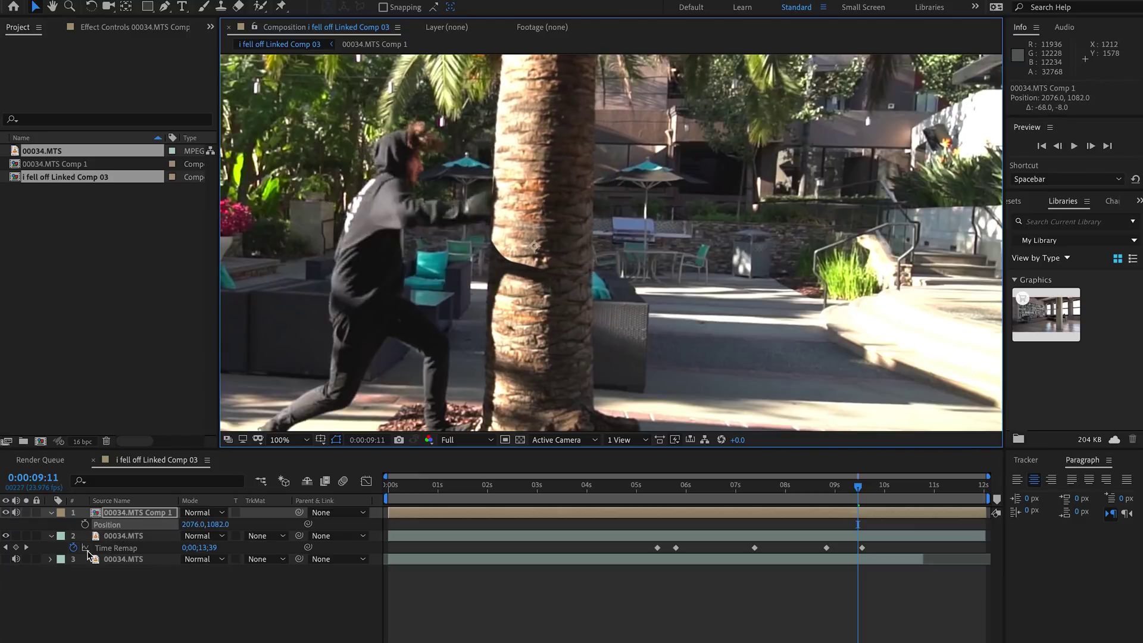
pyautogui.hotkey('shift', 'r')
pyautogui.hotkey('shift', 's')
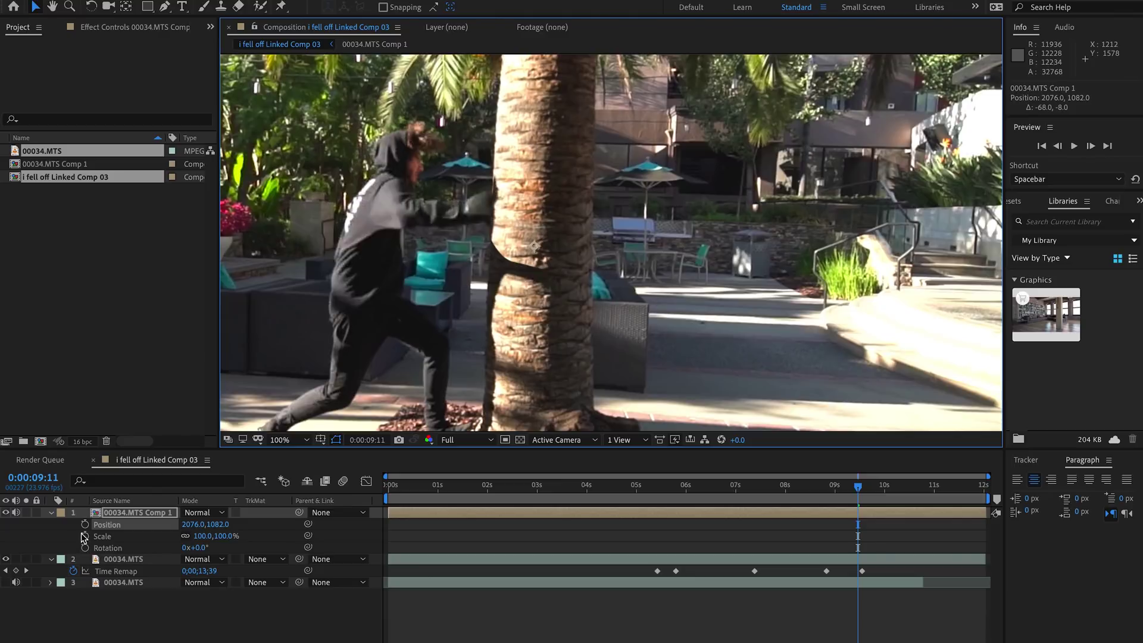
pyautogui.click(85, 525)
pyautogui.click(85, 536)
pyautogui.click(86, 548)
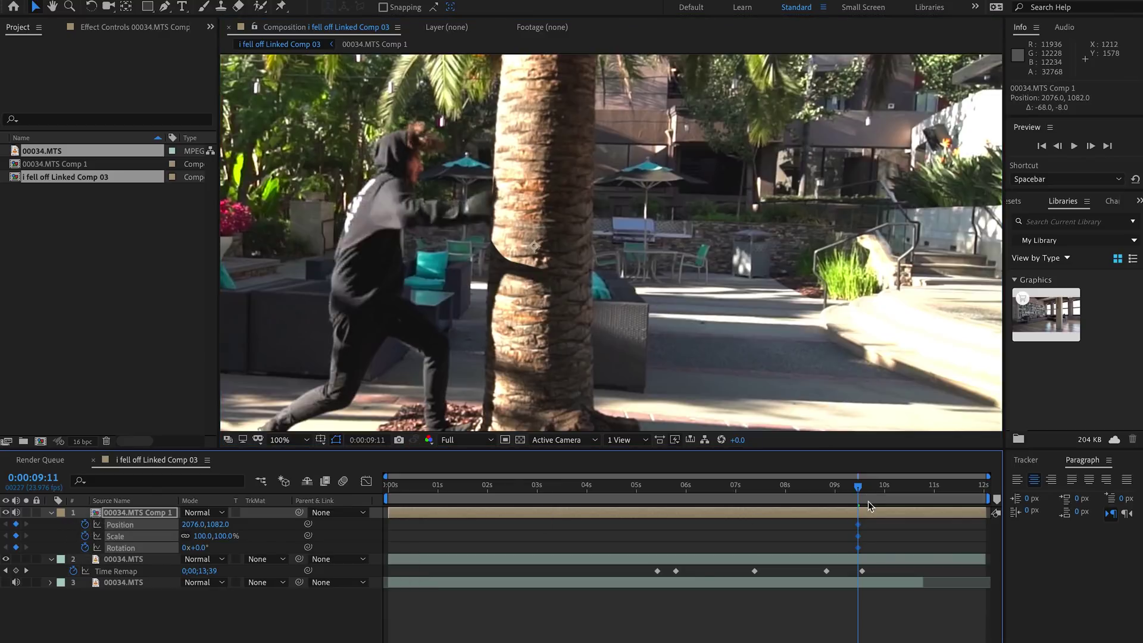
# At 0:00:10:08, keyframe the flying trunk piece with Scale 118%, Rotation 33° and Position 2875, 935.
pyautogui.moveTo(861, 488); pyautogui.dragTo(902, 489)
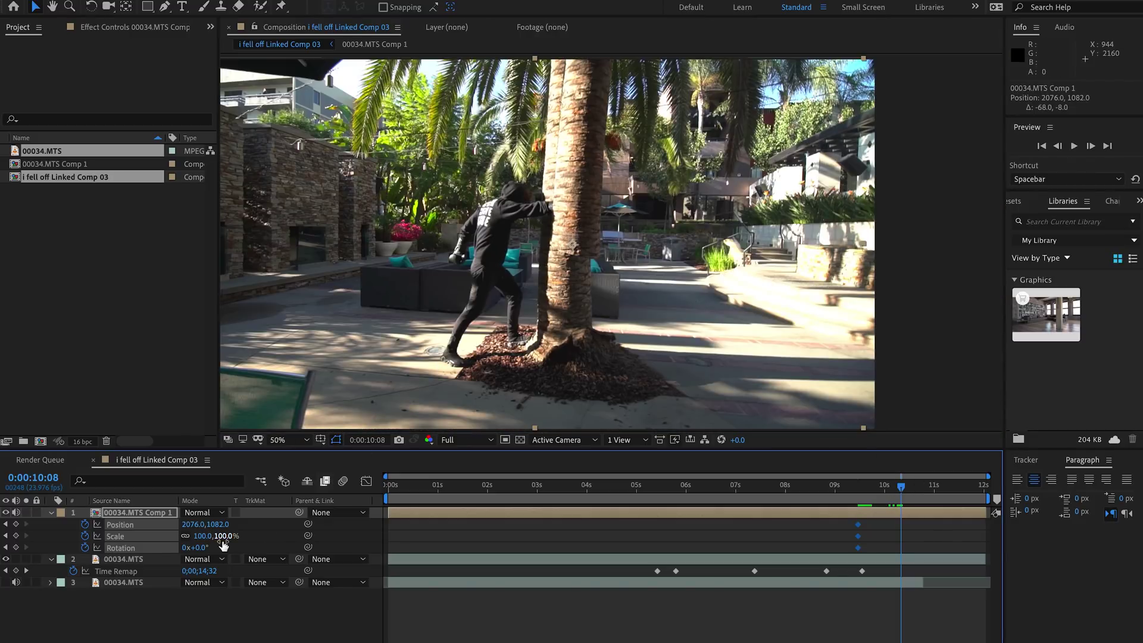
pyautogui.moveTo(225, 539); pyautogui.dragTo(370, 493)
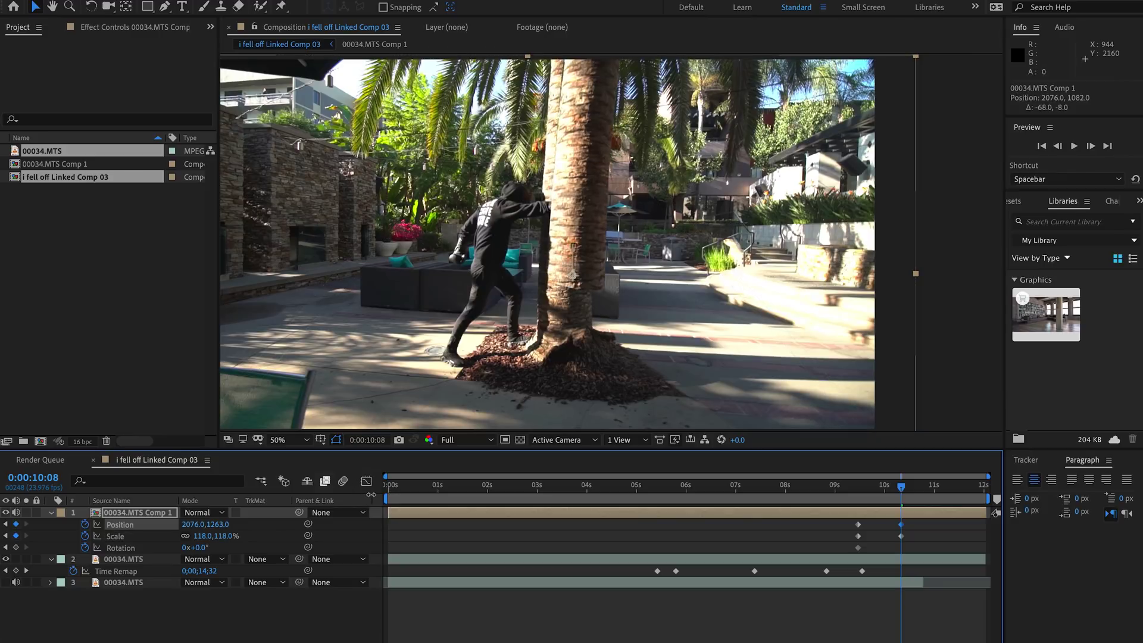
pyautogui.moveTo(234, 524); pyautogui.dragTo(732, 543)
pyautogui.moveTo(201, 553); pyautogui.dragTo(220, 547)
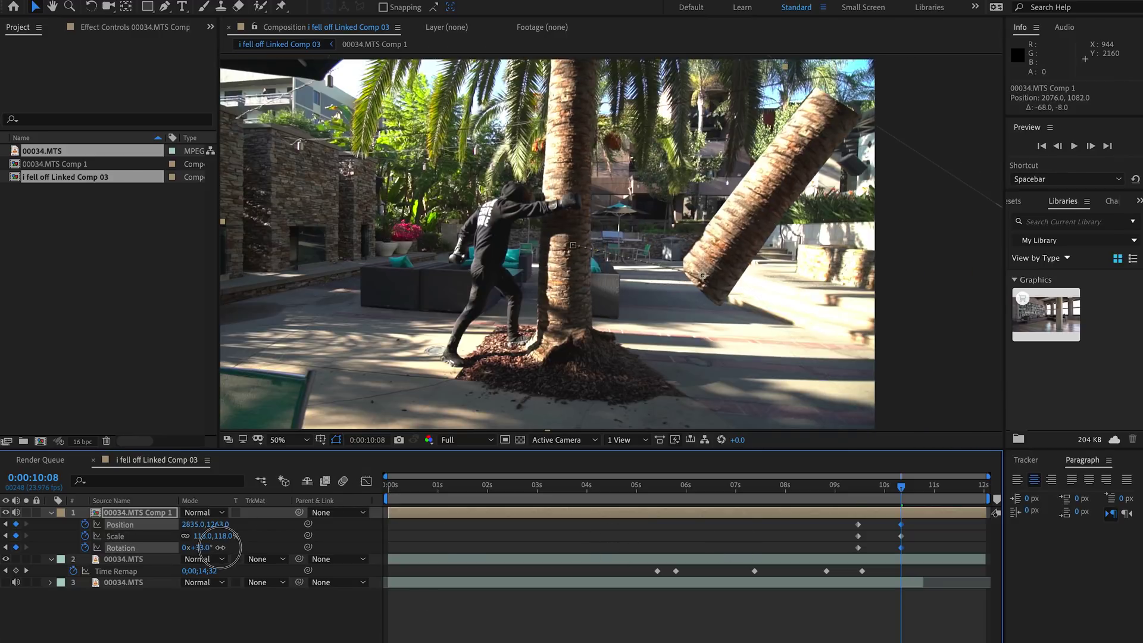
pyautogui.moveTo(742, 221); pyautogui.dragTo(749, 165)
# Split the 00034.MTS Comp 1 layer at 0:00:09:11 and delete the part before that frame.
pyautogui.press('pageup')
pyautogui.press('pageup')
pyautogui.press('pageup')
pyautogui.press('pageup')
pyautogui.press('pageup')
pyautogui.press('pageup')
pyautogui.press('pageup')
pyautogui.press('pageup')
pyautogui.press('pageup')
pyautogui.press('pageup')
pyautogui.press('pageup')
pyautogui.press('pageup')
pyautogui.press('pageup')
pyautogui.press('pageup')
pyautogui.press('pageup')
pyautogui.press('pageup')
pyautogui.press('pageup')
pyautogui.press('pageup')
pyautogui.press('pageup')
pyautogui.press('pageup')
pyautogui.press('pageup')
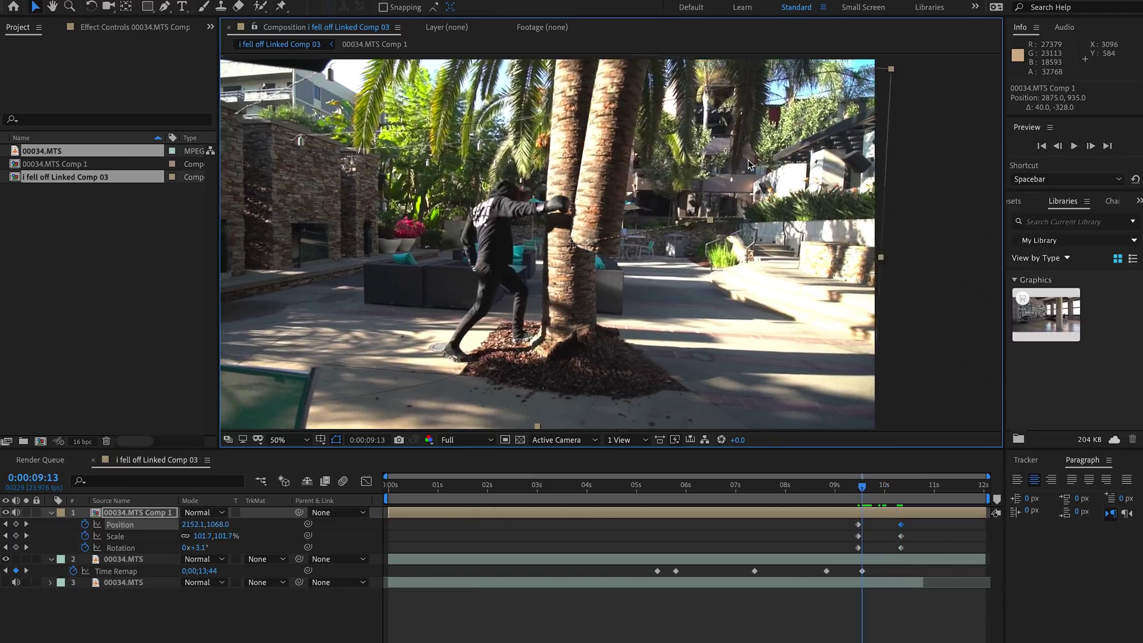
pyautogui.press('pagedown')
pyautogui.press('pagedown')
pyautogui.press('pagedown')
pyautogui.press('pagedown')
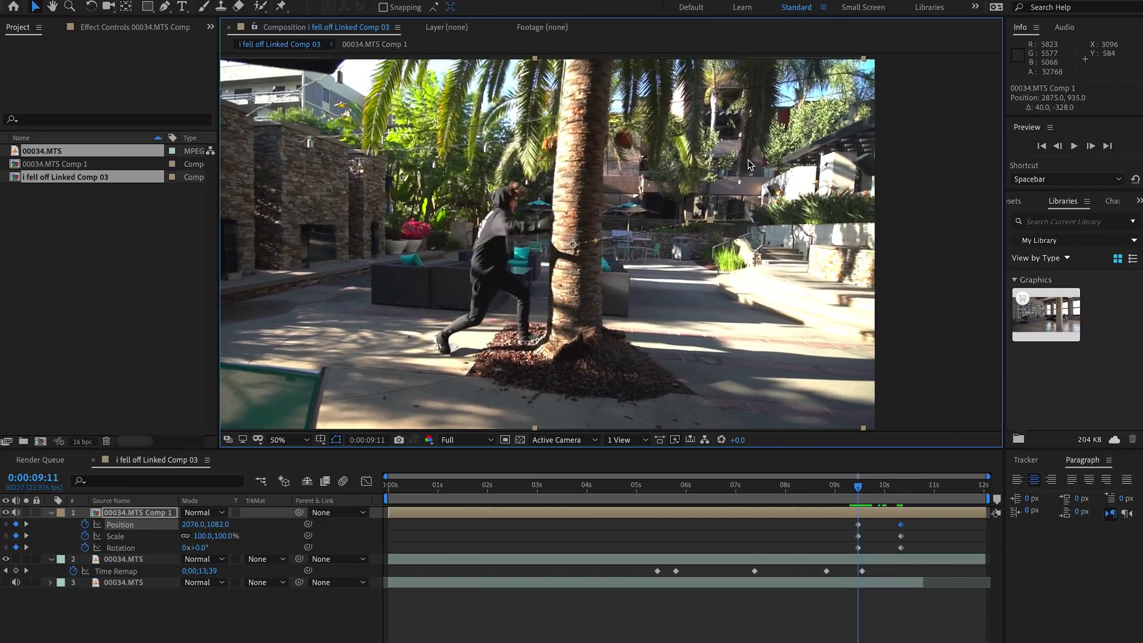
pyautogui.hotkey('ctrl', 'shift', 'd')
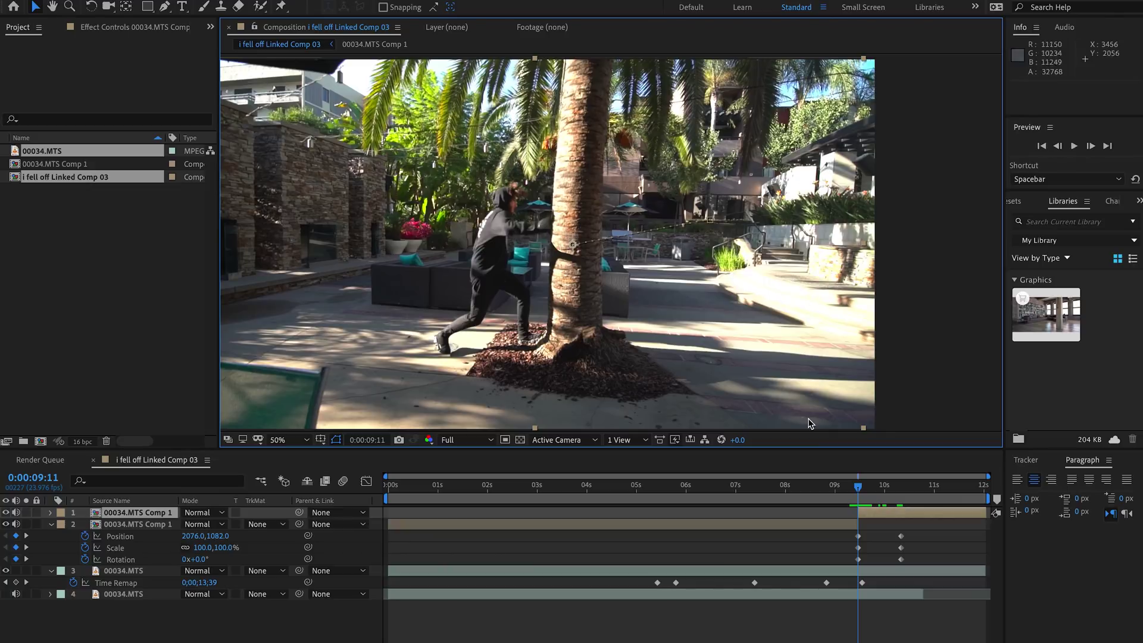
pyautogui.press('Delete')
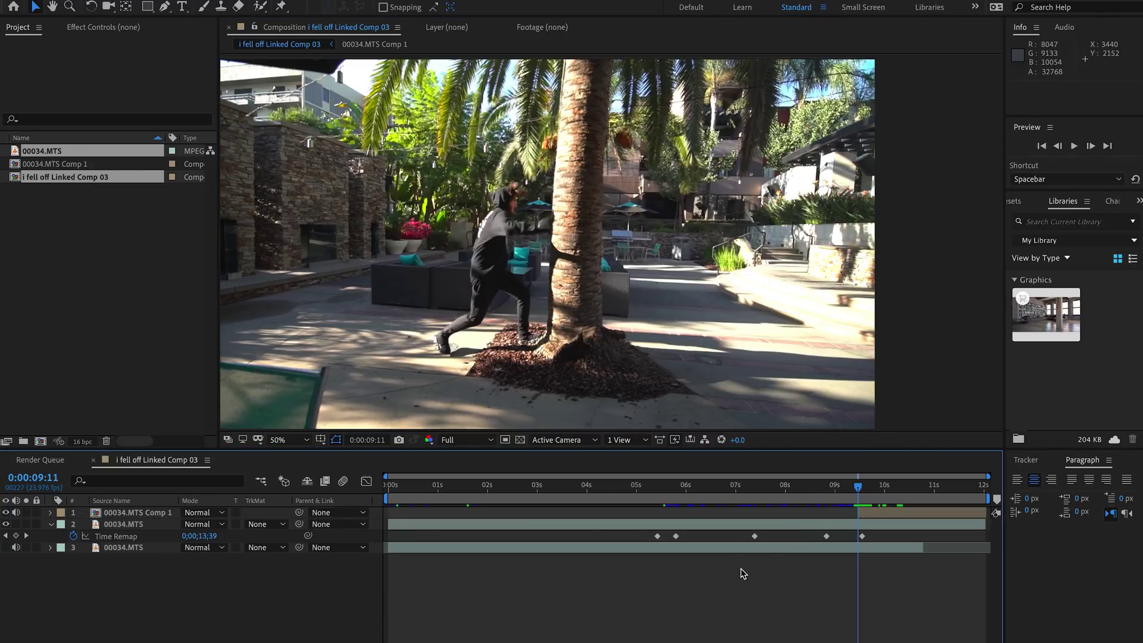
# Preview the punch and move the trunk layer's ending Position, Scale and Rotation keyframes earlier, to just before the 10-second mark.
pyautogui.press('space')
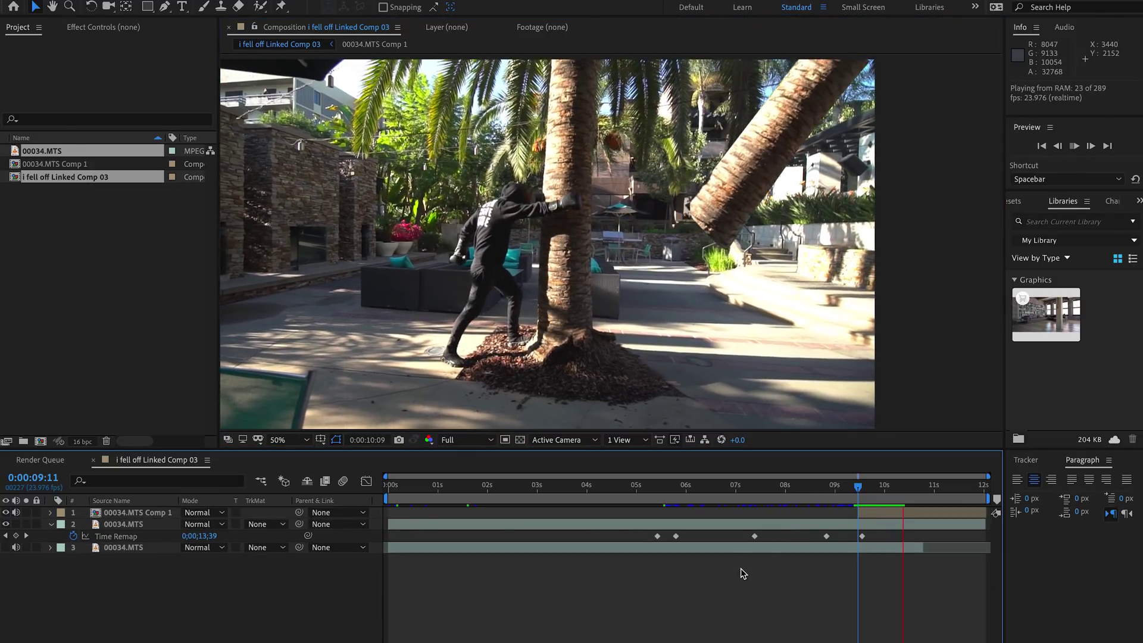
pyautogui.press('space')
pyautogui.press('space')
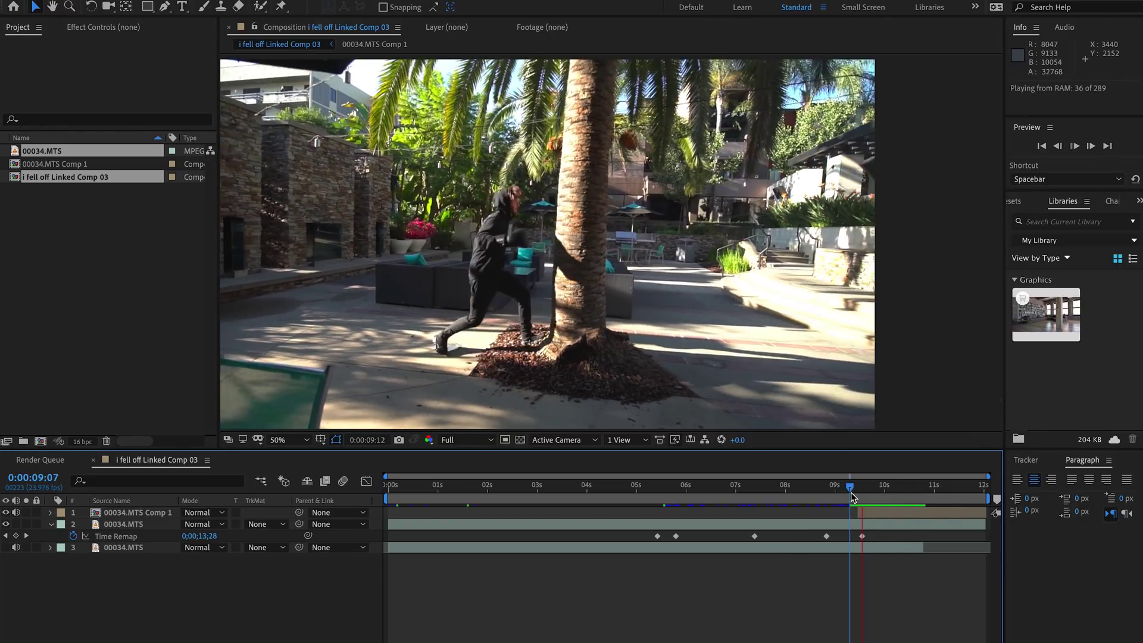
pyautogui.press('space')
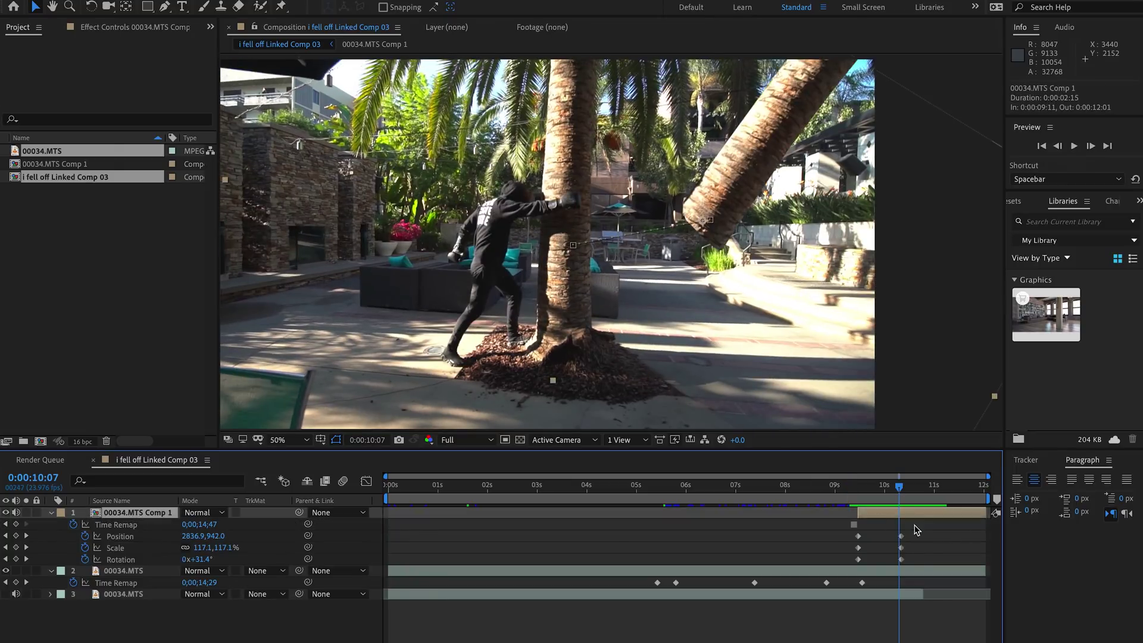
pyautogui.moveTo(916, 530); pyautogui.dragTo(890, 564)
pyautogui.moveTo(899, 537); pyautogui.dragTo(882, 538)
# At 0:00:09:11, duplicate the time-remapped 00034.MTS layer and solo the upper copy.
pyautogui.moveTo(897, 486); pyautogui.dragTo(858, 500)
pyautogui.click(802, 573)
pyautogui.press('super+d')
pyautogui.scroll(2, 512, 173)
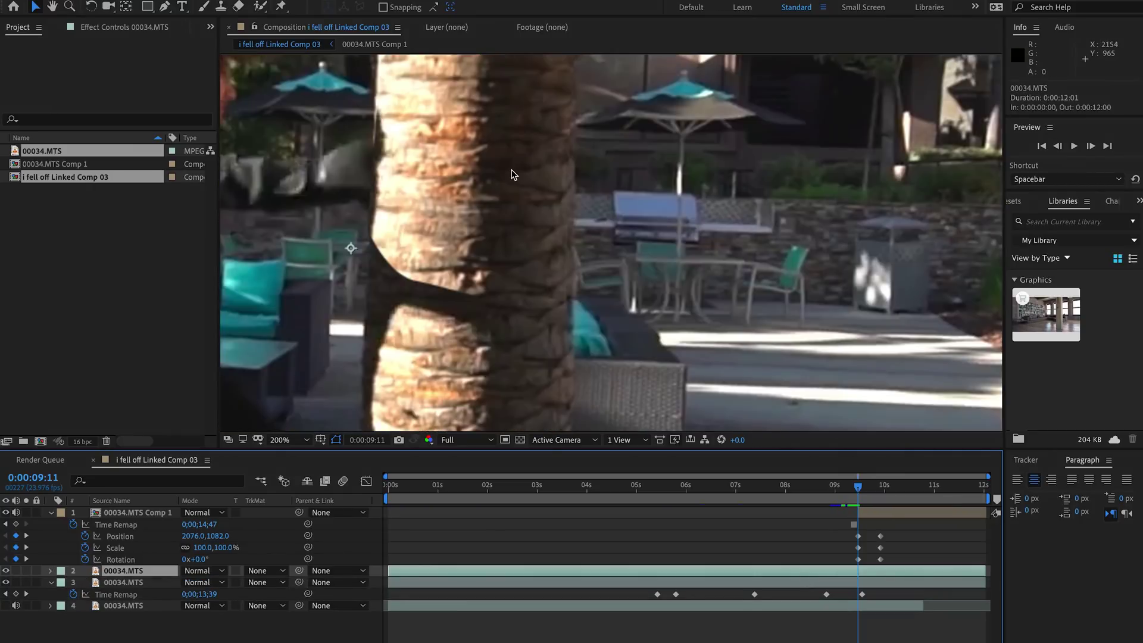
pyautogui.click(25, 570)
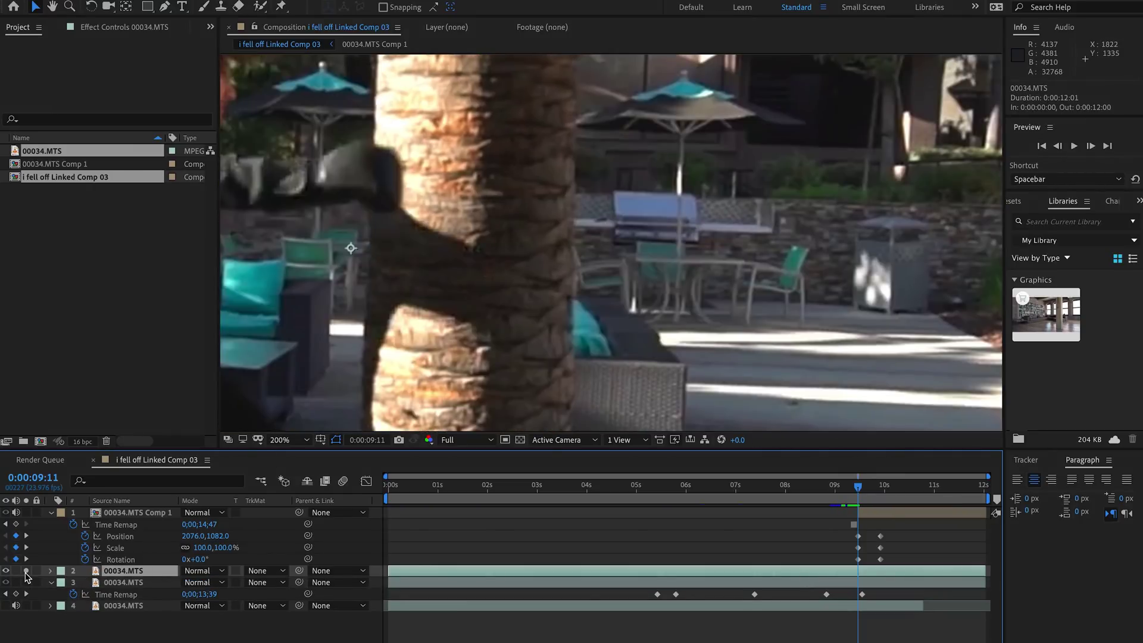
# Mask the punching arm and glove on the upper 00034.MTS copy with the Pen tool, keyframing the mask path from 0:00:09:11 to 0:00:10:21.
pyautogui.moveTo(433, 292); pyautogui.dragTo(664, 396)
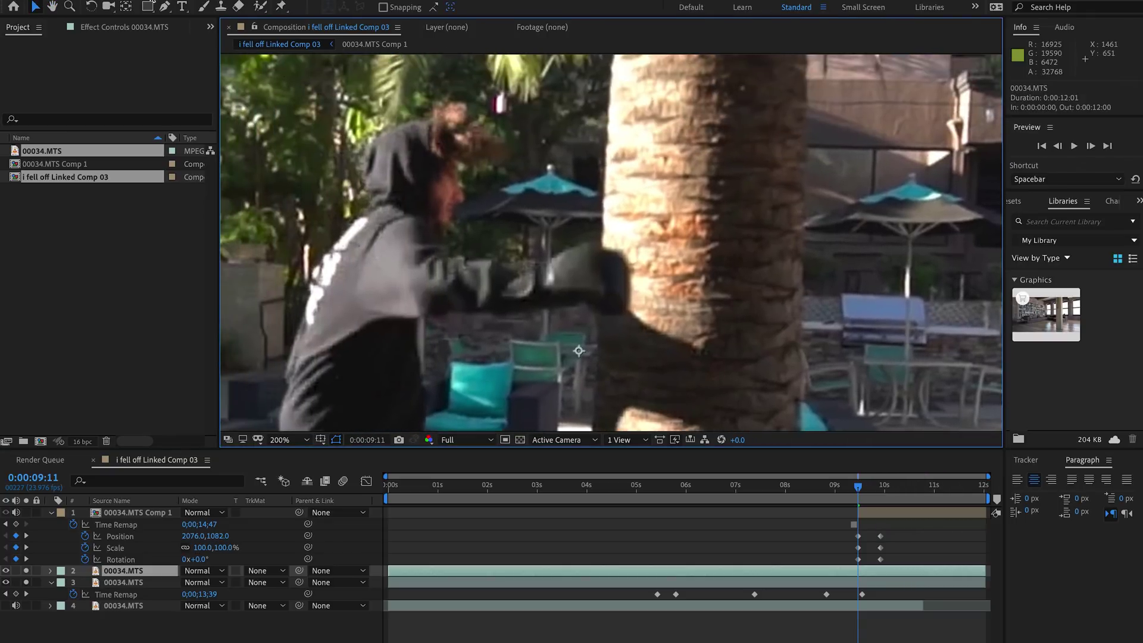
pyautogui.click(165, 7)
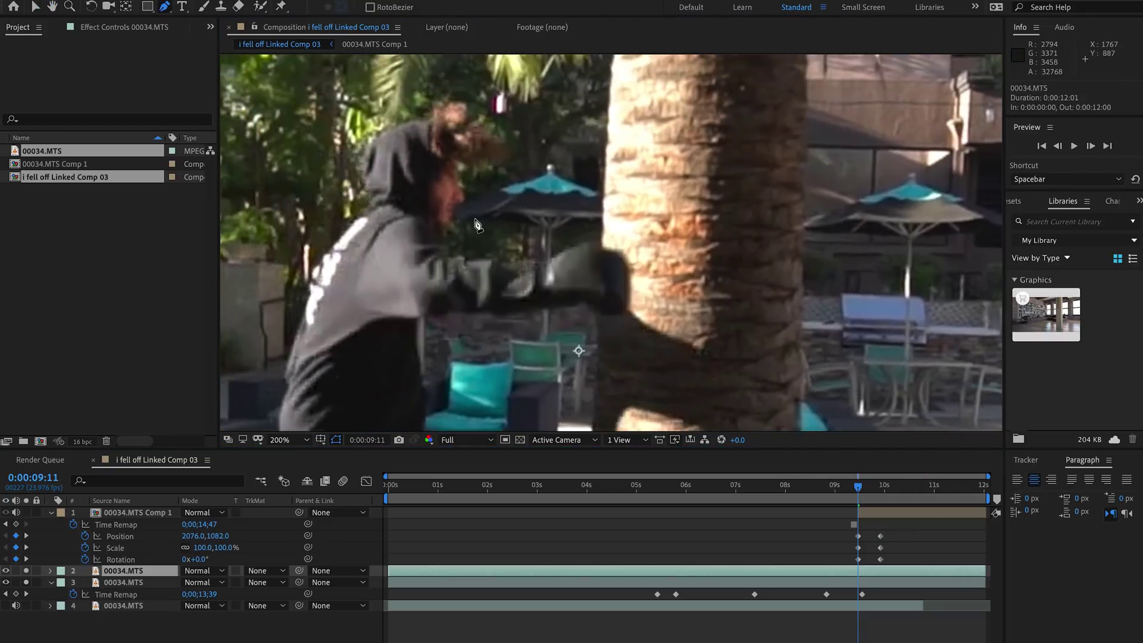
pyautogui.click(440, 259)
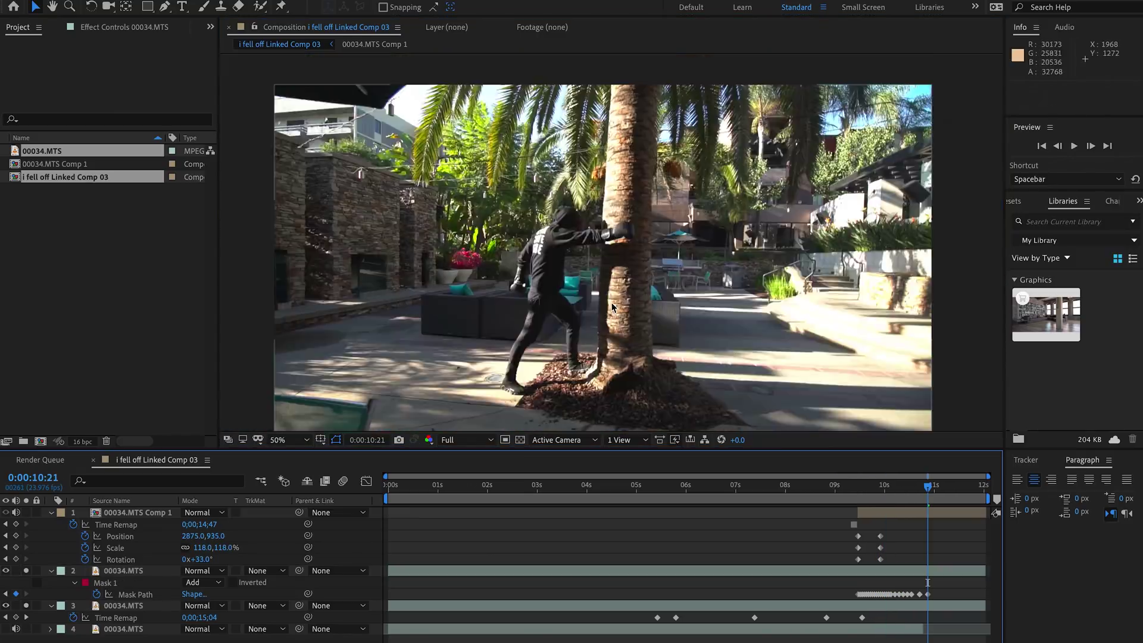
# Duplicate the time-remapped 00034.MTS layer below the masked arm layer.
pyautogui.scroll(1, 613, 307)
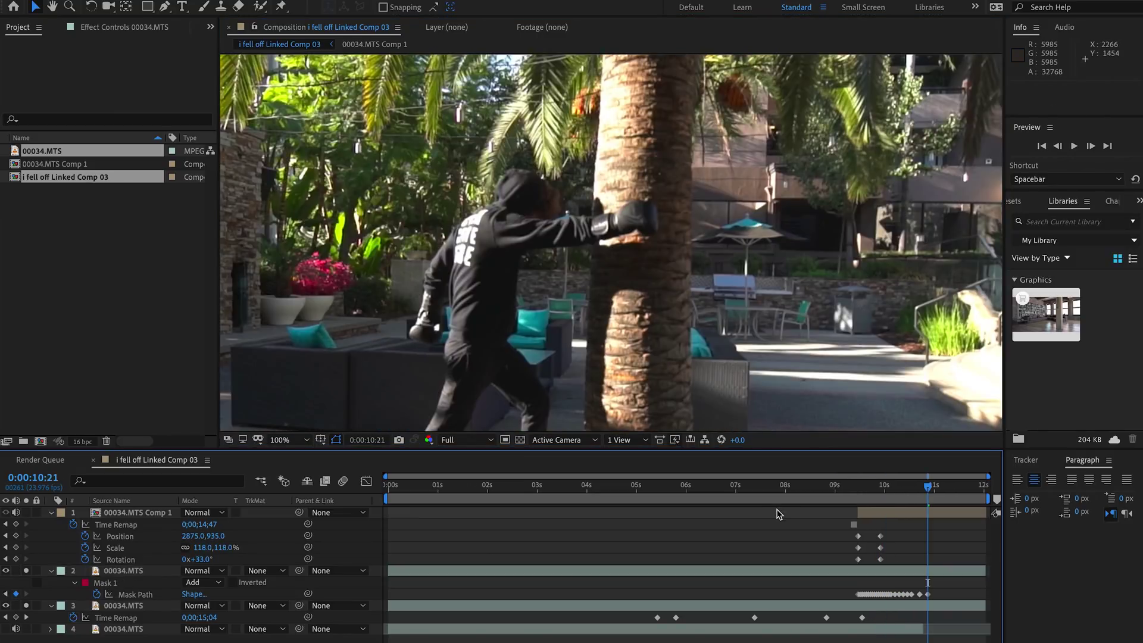
pyautogui.click(935, 607)
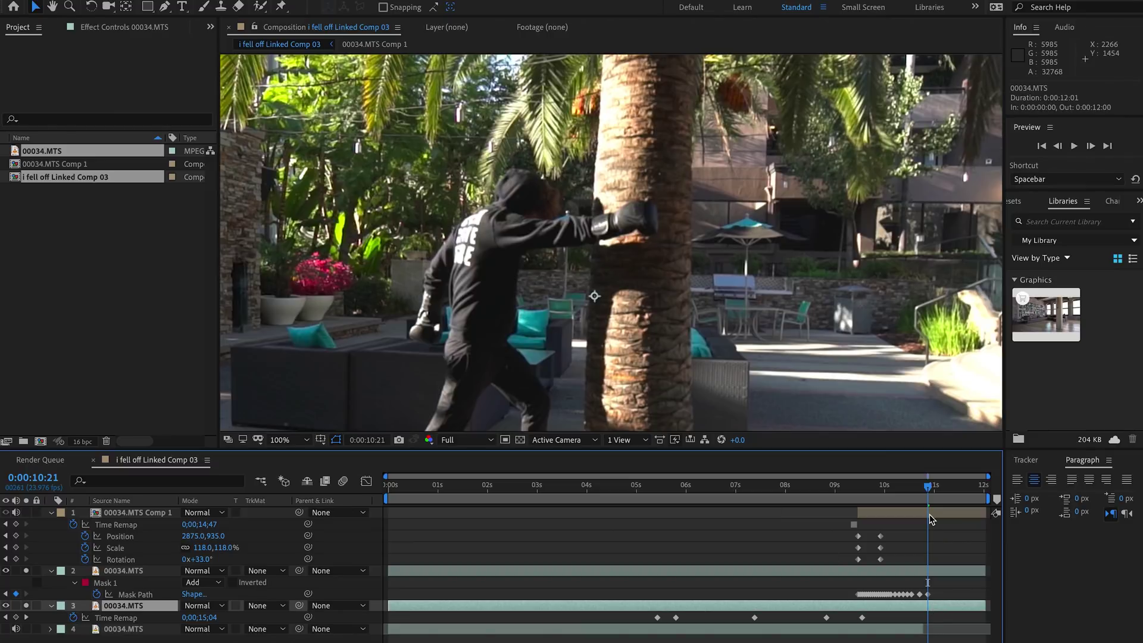
pyautogui.hotkey('ctrl', 'd')
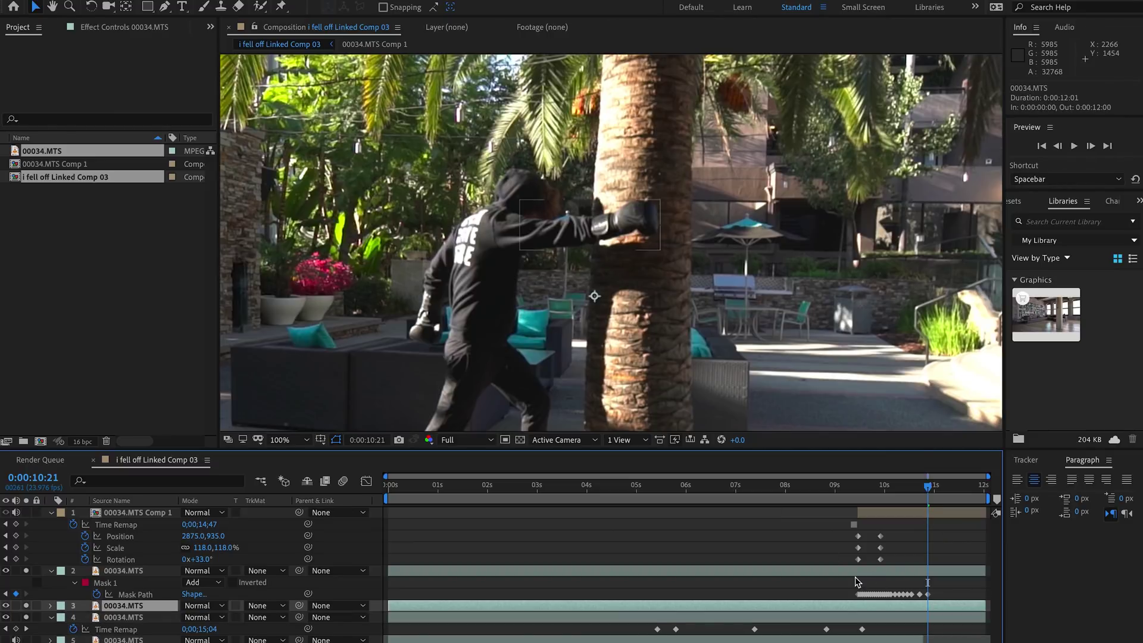
# At 0:00:09:09, draw a four-point Pen mask around the background table area beside the trunk on the duplicated layer.
pyautogui.moveTo(920, 502); pyautogui.dragTo(853, 497)
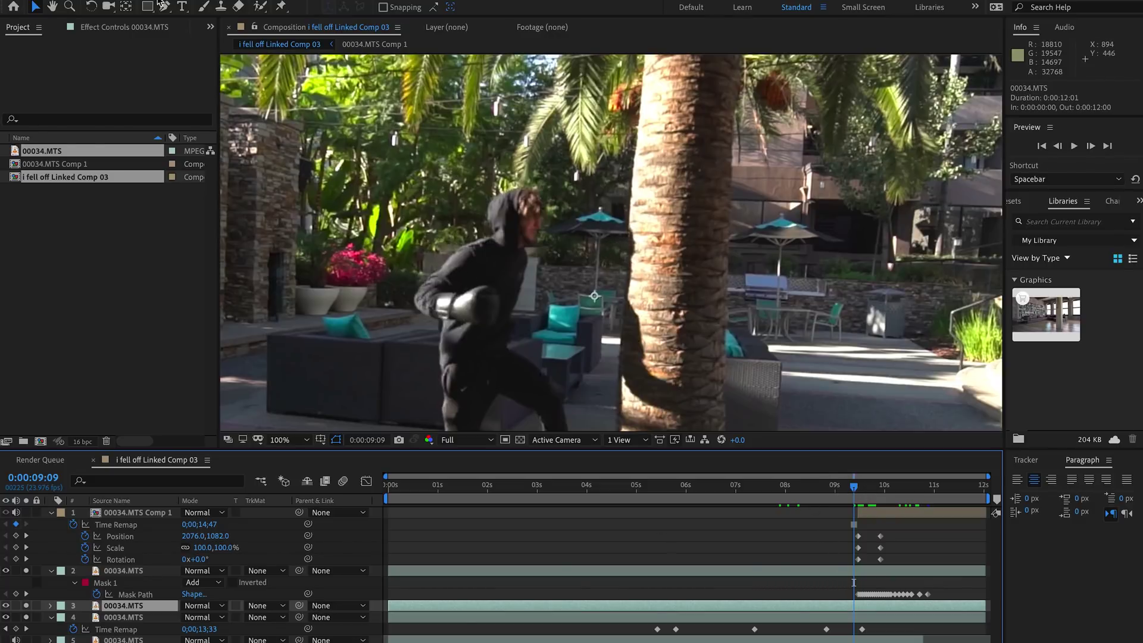
pyautogui.click(164, 8)
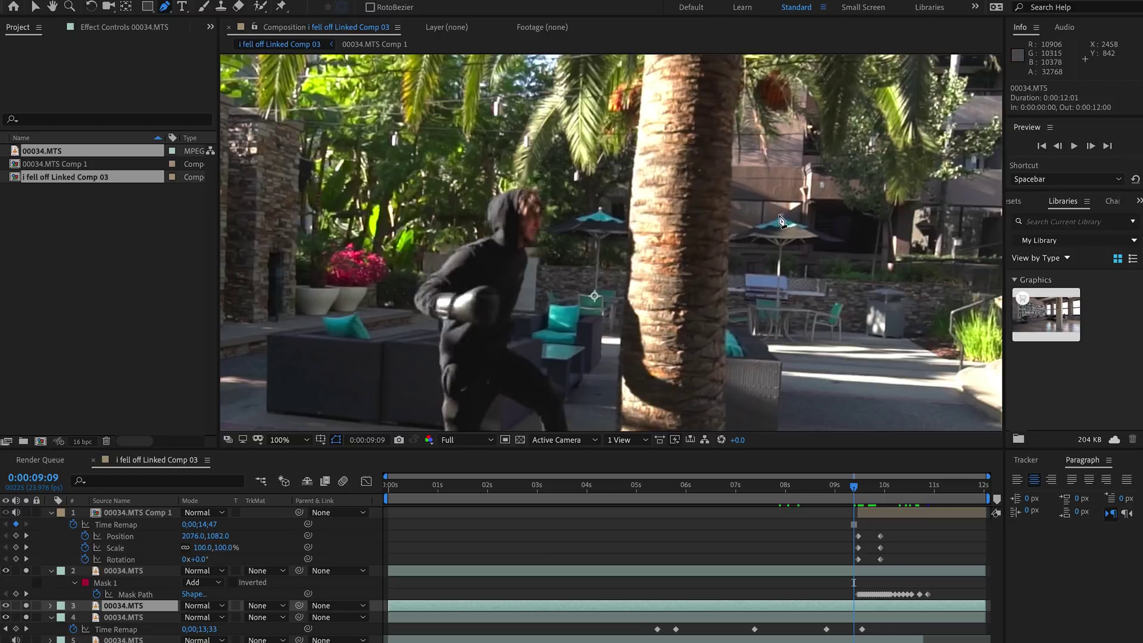
pyautogui.click(780, 217)
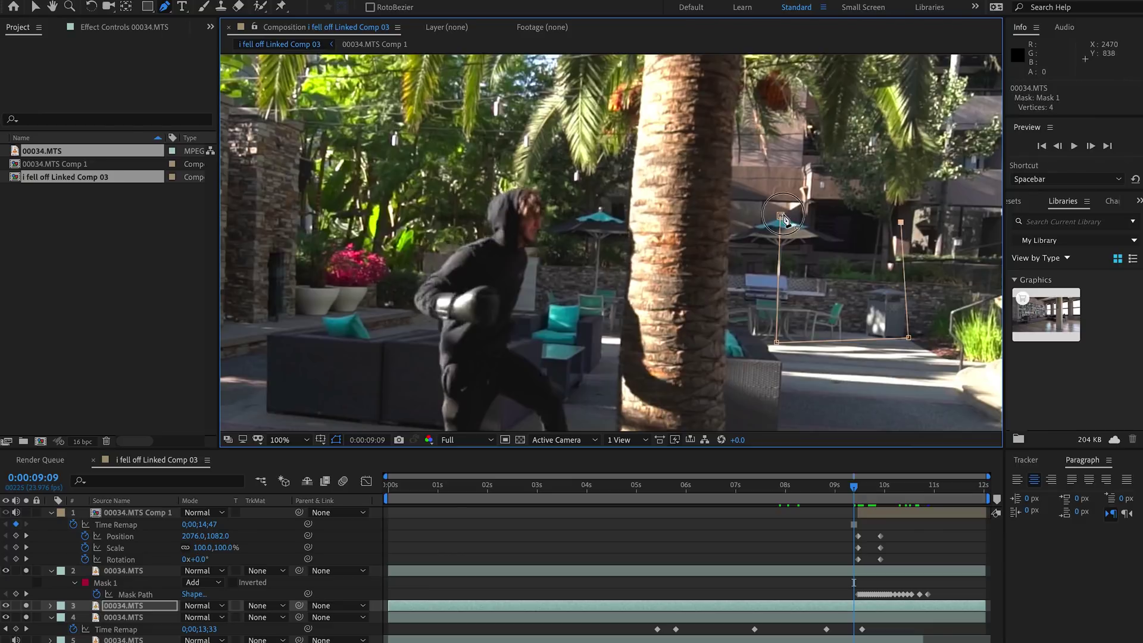
pyautogui.click(852, 336)
# Move the masked background patch over the middle of the trunk and turn off the layer solos.
pyautogui.moveTo(857, 304); pyautogui.dragTo(635, 320)
pyautogui.click(26, 513)
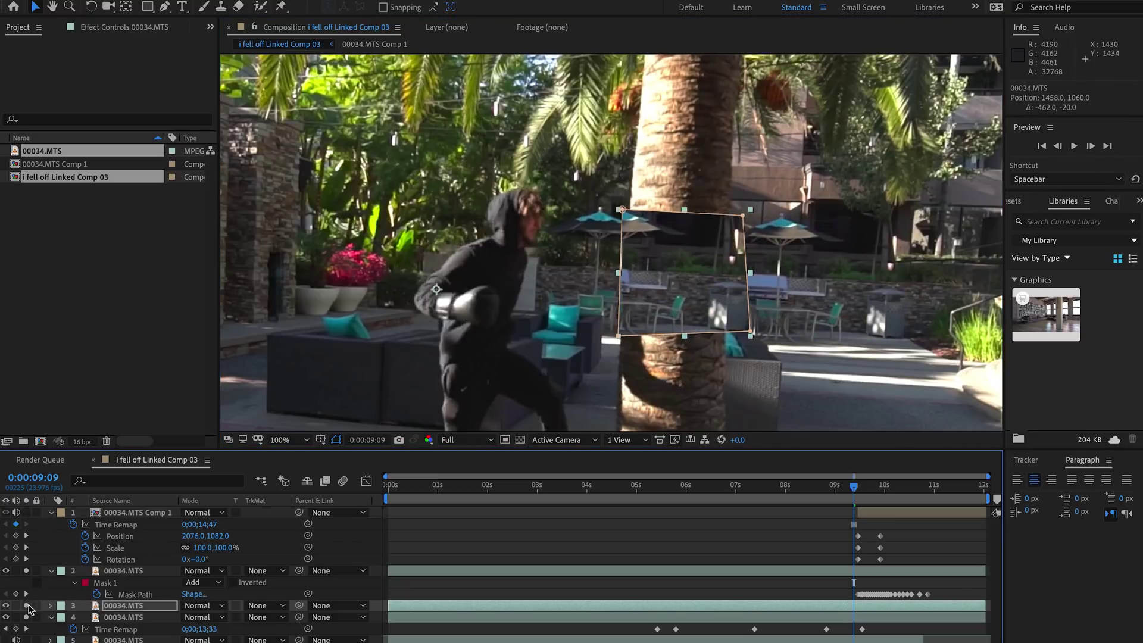
pyautogui.moveTo(27, 571); pyautogui.dragTo(26, 616)
# Shift the background patch slightly left over the trunk and widen its mask by pulling the two right-hand corners outward.
pyautogui.press('=')
pyautogui.press('=')
pyautogui.hscroll(5, 782, 529)
pyautogui.moveTo(669, 271); pyautogui.dragTo(647, 276)
pyautogui.moveTo(721, 217); pyautogui.dragTo(742, 217)
pyautogui.moveTo(728, 332)
pyautogui.mouseDown()
pyautogui.moveTo(686, 327)
pyautogui.moveTo(745, 327)
pyautogui.mouseUp()
pyautogui.click(655, 529)
# Step frame by frame through the punch around 0:00:09:16 to examine how the background patch covers the trunk.
pyautogui.press('pagedown')
pyautogui.press('pagedown')
pyautogui.press('pageup')
pyautogui.press('pageup')
pyautogui.press('pagedown')
pyautogui.press('pagedown')
pyautogui.press('pagedown')
pyautogui.press('pagedown')
pyautogui.press('pagedown')
pyautogui.press('pagedown')
pyautogui.press('pagedown')
pyautogui.press('pagedown')
pyautogui.press('pagedown')
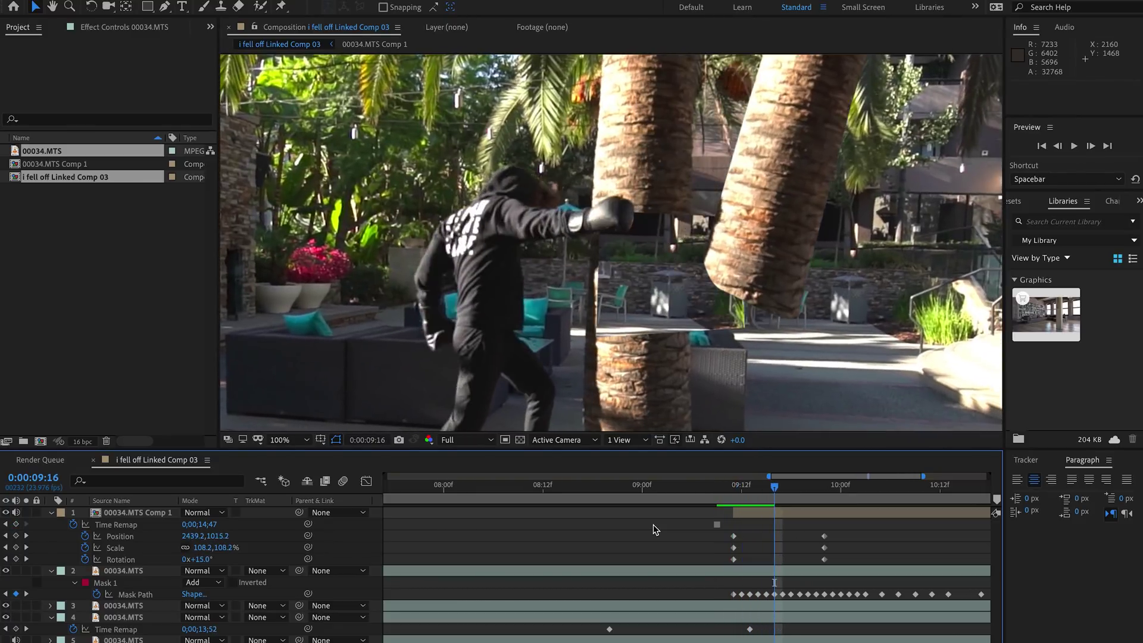
pyautogui.press('pagedown')
pyautogui.press('pageup')
pyautogui.press('pageup')
pyautogui.press('pageup')
pyautogui.press('pageup')
pyautogui.press('pageup')
pyautogui.press('pageup')
pyautogui.press('pageup')
pyautogui.press('pageup')
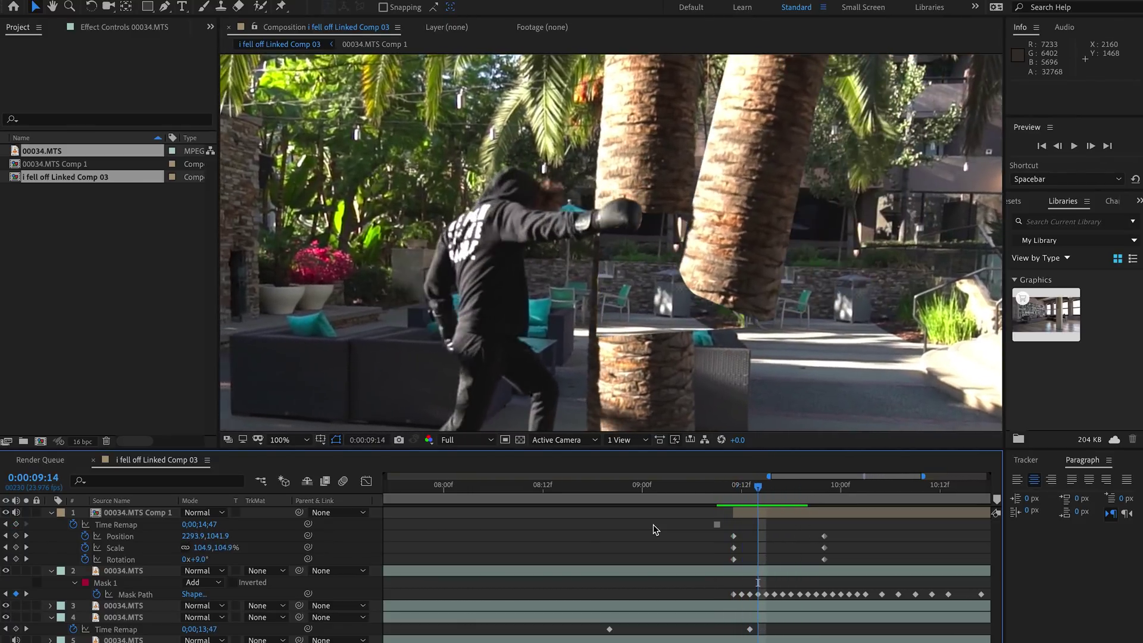
pyautogui.press('pageup')
pyautogui.press('pageup')
pyautogui.press('pageup')
pyautogui.press('pageup')
pyautogui.press('pagedown')
pyautogui.press('pagedown')
pyautogui.press('pagedown')
pyautogui.press('pagedown')
pyautogui.press('pagedown')
pyautogui.press('pagedown')
pyautogui.press('pagedown')
pyautogui.press('pagedown')
pyautogui.press('pagedown')
pyautogui.press('pagedown')
pyautogui.press('pagedown')
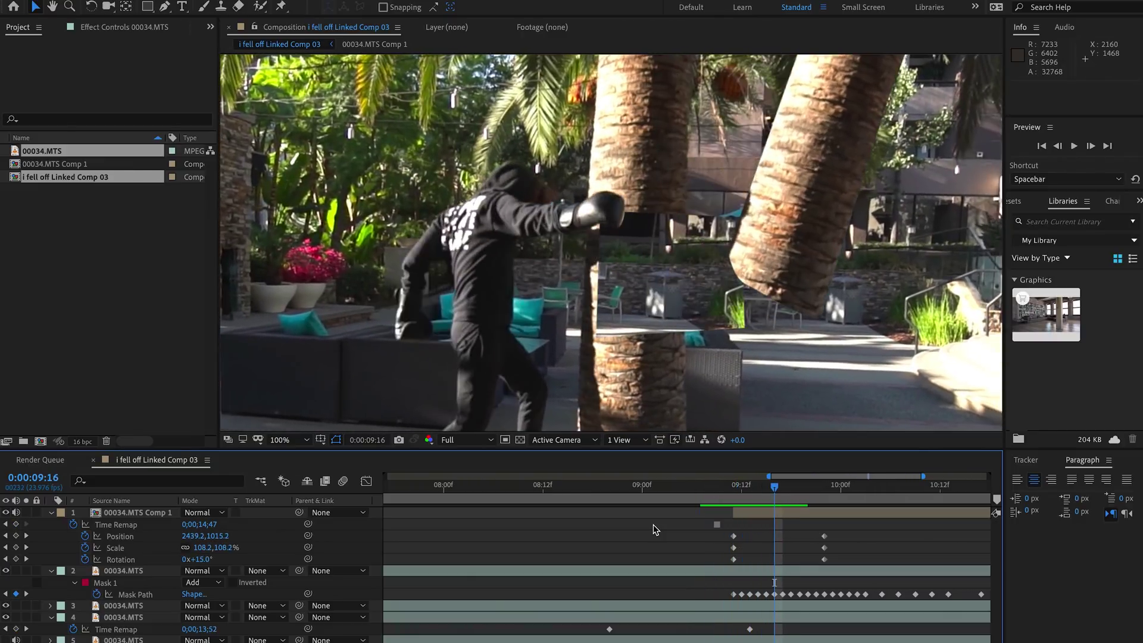
pyautogui.press('pageup')
pyautogui.press('pageup')
pyautogui.press('pageup')
# Extend the background patch's mask upward on layer 3 so it covers the whole upper part of the original trunk.
pyautogui.click(740, 573)
pyautogui.click(740, 606)
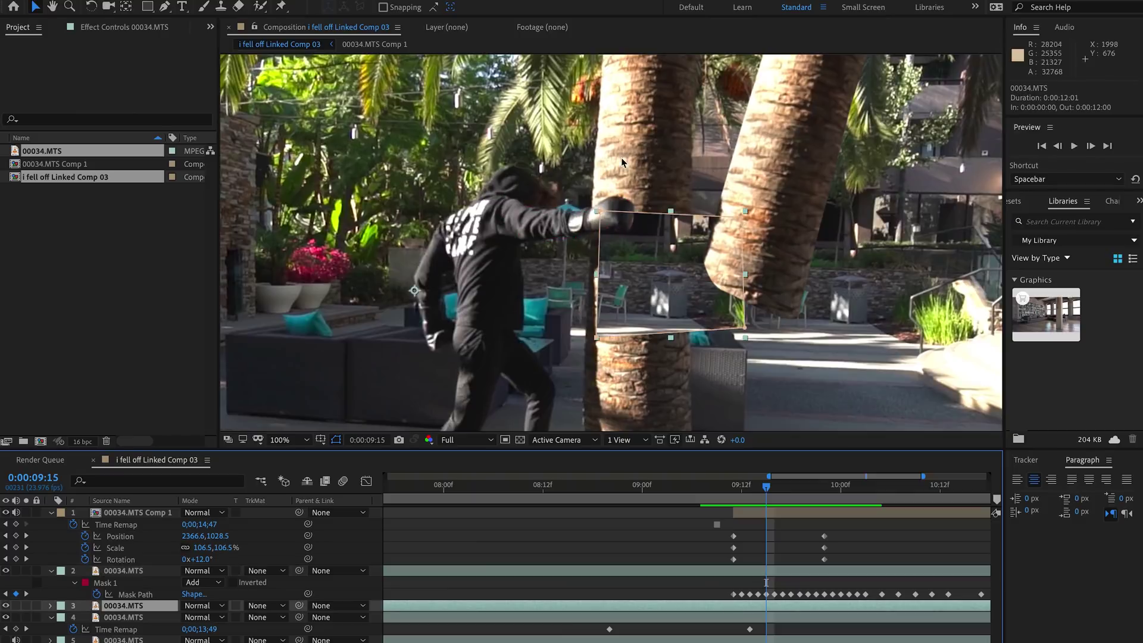
pyautogui.moveTo(628, 203); pyautogui.dragTo(623, 15)
pyautogui.scroll(-1, 643, 240)
pyautogui.click(614, 545)
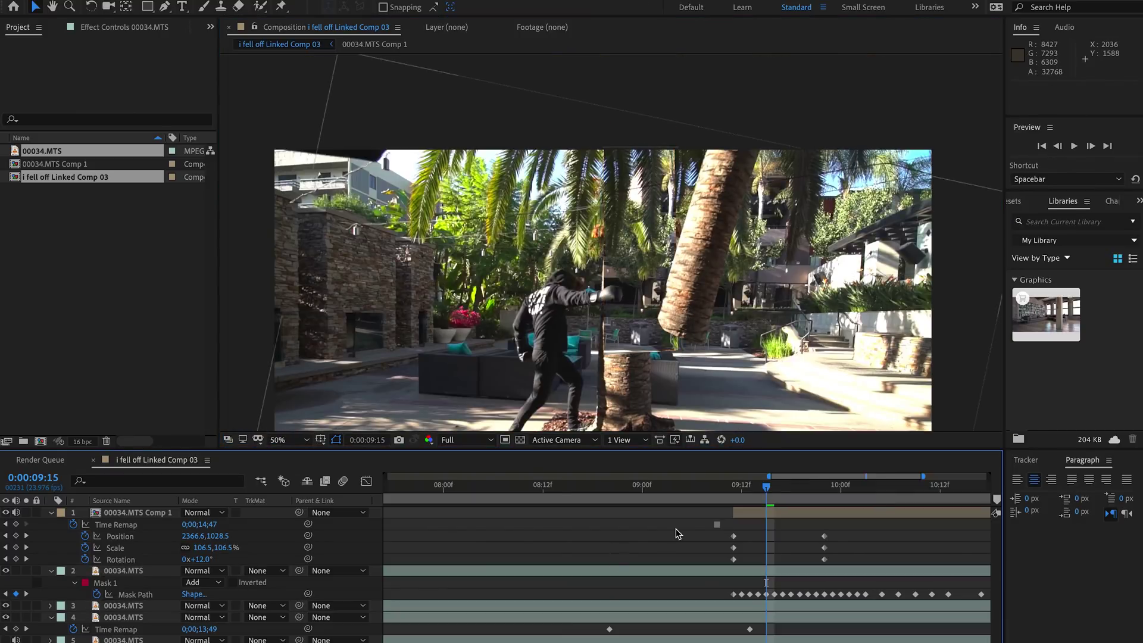
# Step through the frames from before the impact to past 0:00:10:06 and back to examine the trunk breaking away.
pyautogui.press('pageup')
pyautogui.press('pageup')
pyautogui.press('pageup')
pyautogui.press('pageup')
pyautogui.press('pageup')
pyautogui.press('pageup')
pyautogui.press('pageup')
pyautogui.press('pageup')
pyautogui.press('pageup')
pyautogui.press('pageup')
pyautogui.press('pageup')
pyautogui.press('pagedown')
pyautogui.press('pagedown')
pyautogui.press('pagedown')
pyautogui.press('pagedown')
pyautogui.press('pagedown')
pyautogui.press('pagedown')
pyautogui.press('pagedown')
pyautogui.press('pagedown')
pyautogui.press('pagedown')
pyautogui.press('pagedown')
pyautogui.press('pagedown')
pyautogui.press('pagedown')
pyautogui.press('pagedown')
pyautogui.press('pagedown')
pyautogui.press('pagedown')
pyautogui.press('pagedown')
pyautogui.press('pagedown')
pyautogui.press('pagedown')
pyautogui.press('pagedown')
pyautogui.press('pagedown')
pyautogui.press('pagedown')
pyautogui.press('pagedown')
pyautogui.press('pagedown')
pyautogui.press('pagedown')
pyautogui.press('pagedown')
pyautogui.press('pagedown')
pyautogui.press('pagedown')
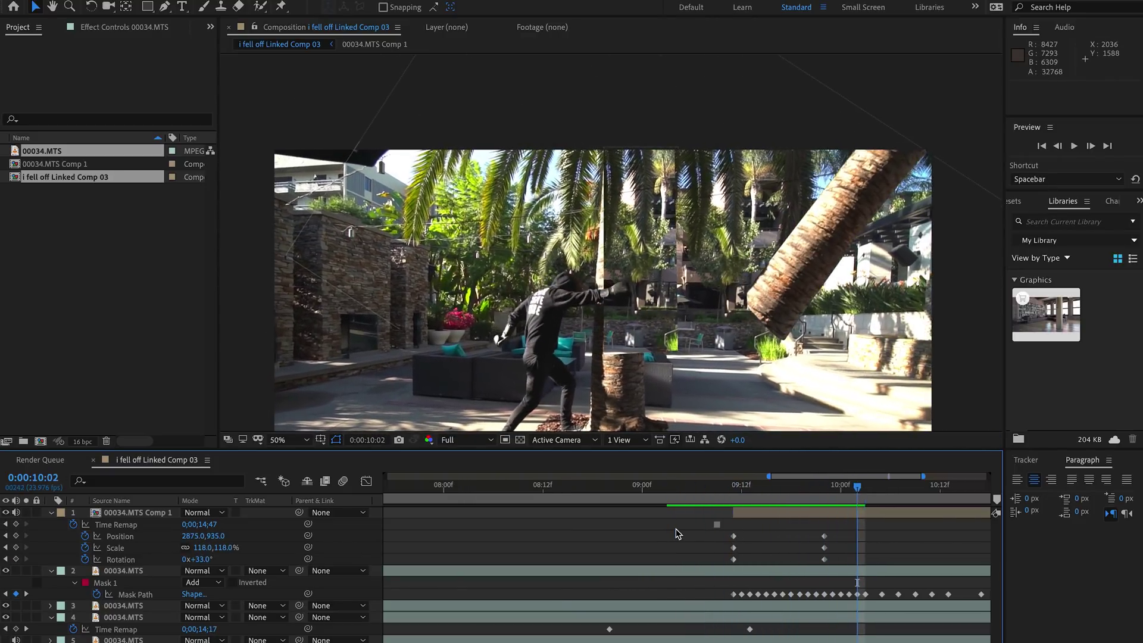
pyautogui.press('pagedown')
pyautogui.press('pagedown')
pyautogui.press('pagedown')
pyautogui.press('pagedown')
pyautogui.press('pagedown')
pyautogui.press('pagedown')
pyautogui.press('pageup')
pyautogui.press('pageup')
pyautogui.press('pageup')
pyautogui.press('pageup')
pyautogui.press('pageup')
pyautogui.press('pageup')
pyautogui.press('pageup')
pyautogui.press('pageup')
pyautogui.press('pageup')
pyautogui.press('pageup')
pyautogui.press('pageup')
pyautogui.press('pageup')
pyautogui.press('pageup')
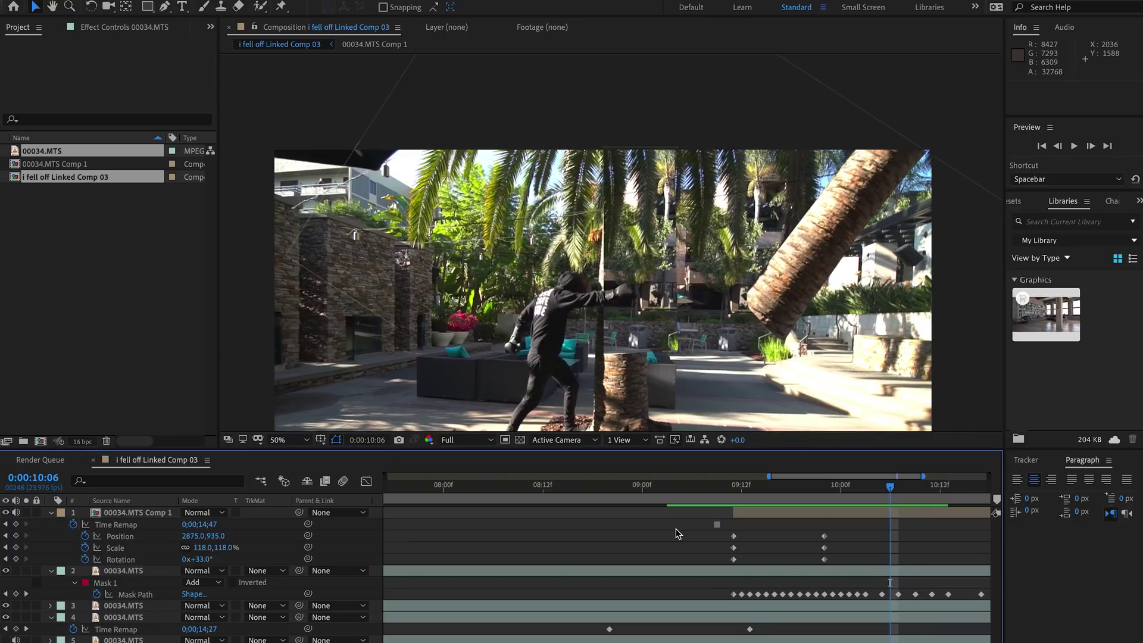
pyautogui.press('pageup')
pyautogui.press('pageup')
pyautogui.press('pageup')
pyautogui.press('pageup')
pyautogui.press('pageup')
pyautogui.press('pageup')
pyautogui.press('pageup')
pyautogui.press('pageup')
pyautogui.press('pageup')
pyautogui.press('pageup')
pyautogui.press('pageup')
pyautogui.press('pageup')
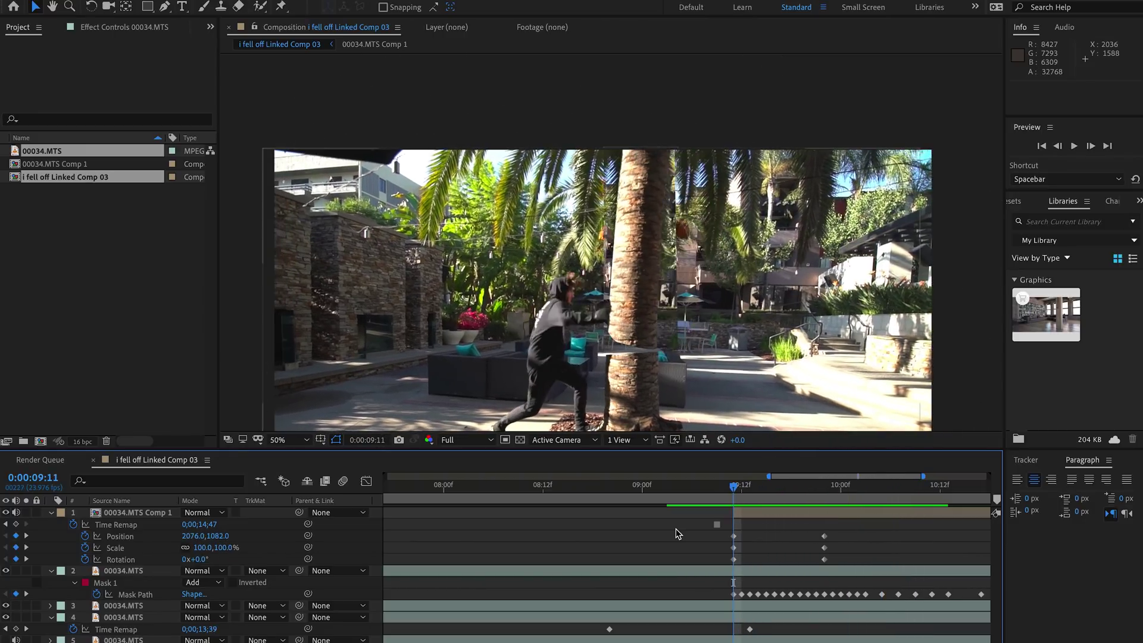
# Trim the background patch layer to start at 0:00:09:11 and set its mask feather to 45 pixels.
pyautogui.press('pagedown')
pyautogui.press('pagedown')
pyautogui.click(737, 492)
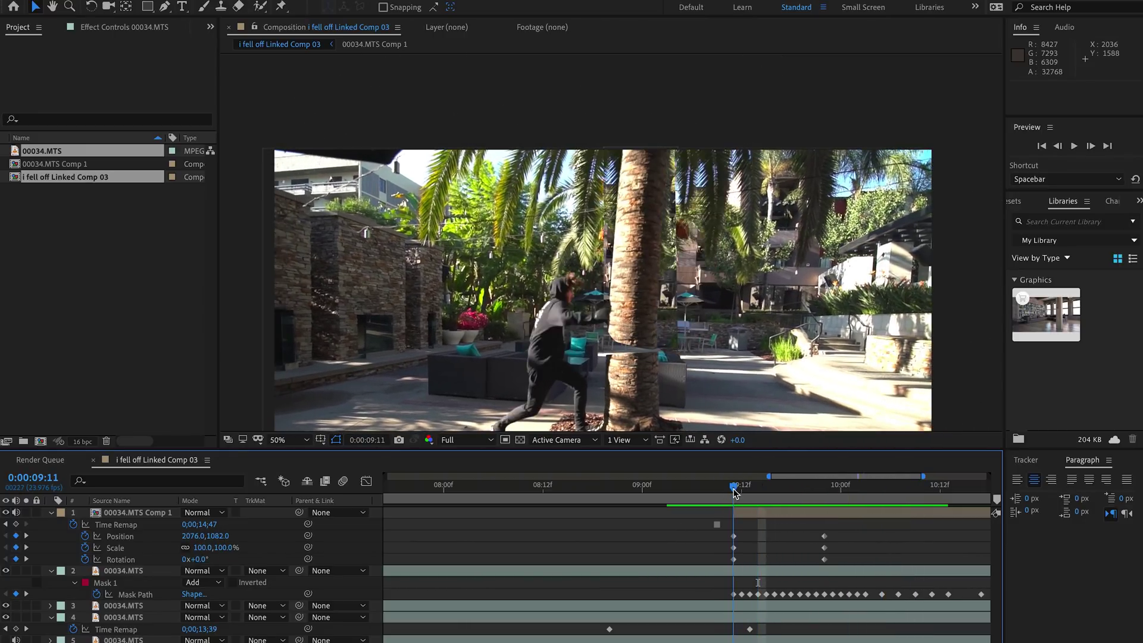
pyautogui.click(722, 584)
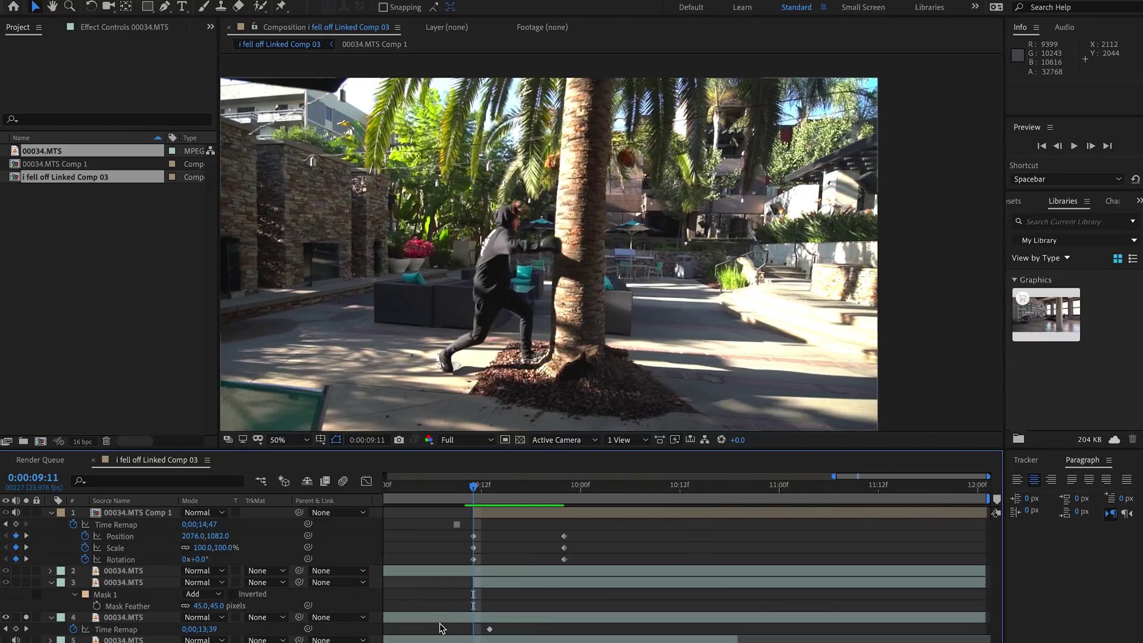
# Pre-compose the soloed time-remapped 00034.MTS layer.
pyautogui.click(440, 623)
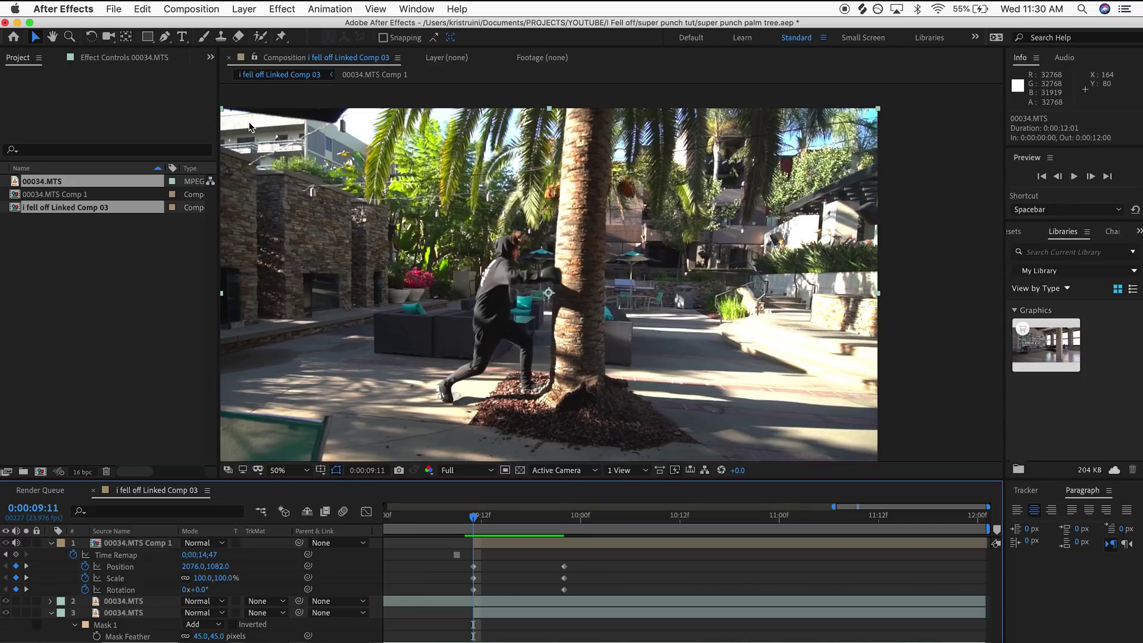
pyautogui.click(258, 10)
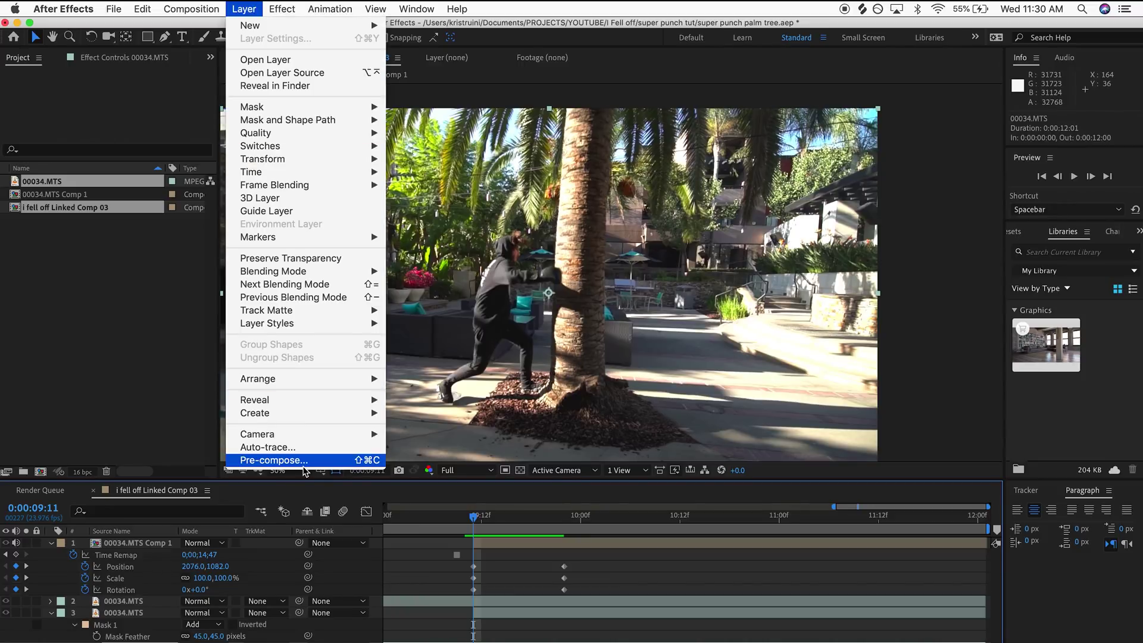
pyautogui.click(302, 464)
pyautogui.click(240, 274)
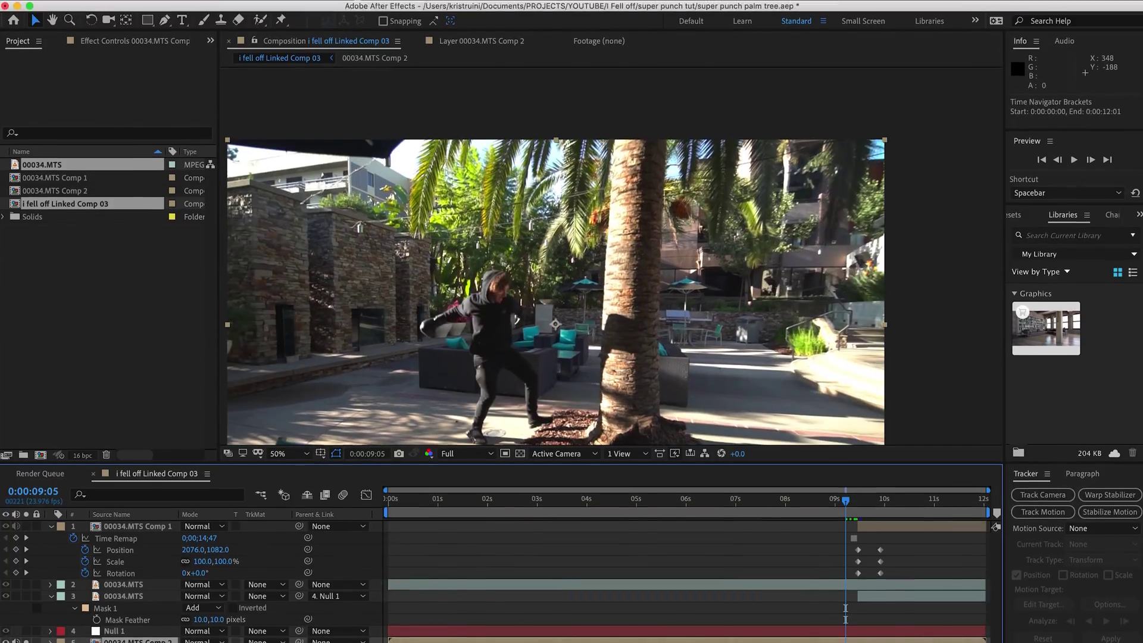
# Run Track Camera on the 00034.MTS Comp 2 layer.
pyautogui.click(329, 10)
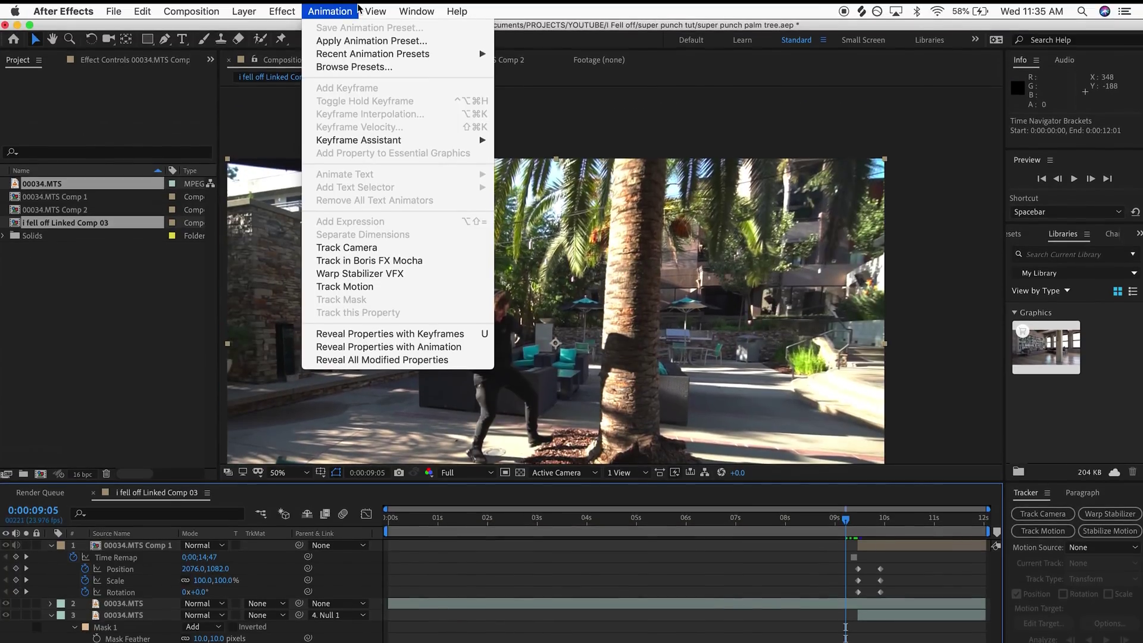
pyautogui.click(347, 247)
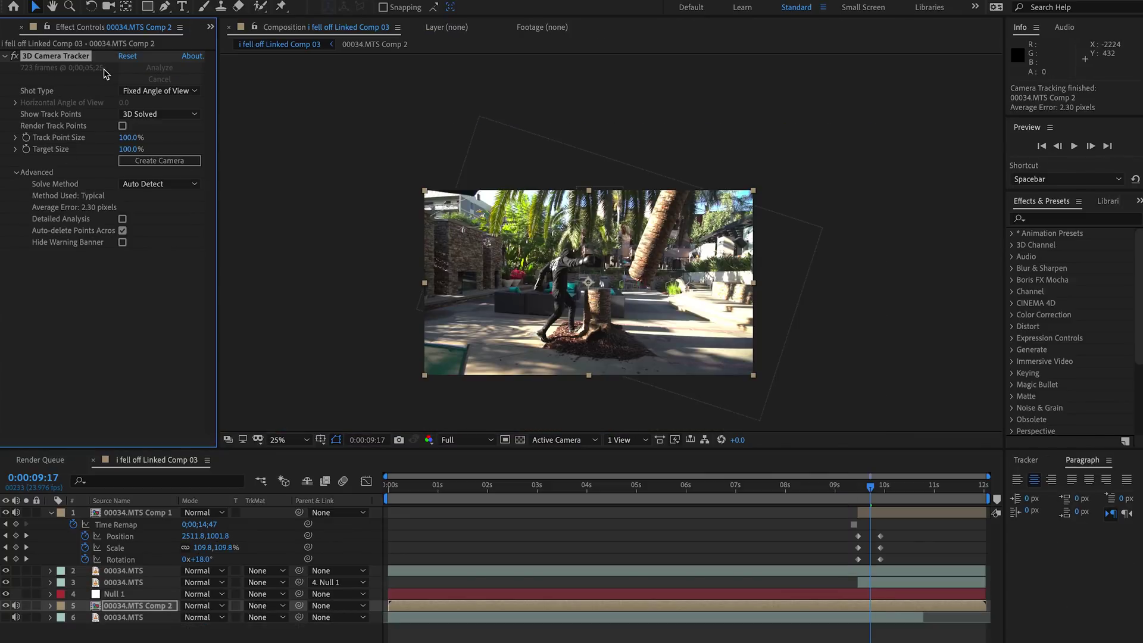
# Select the 3D Camera Tracker effect on 00034.MTS Comp 2 and solo that layer to show its track points.
pyautogui.click(736, 538)
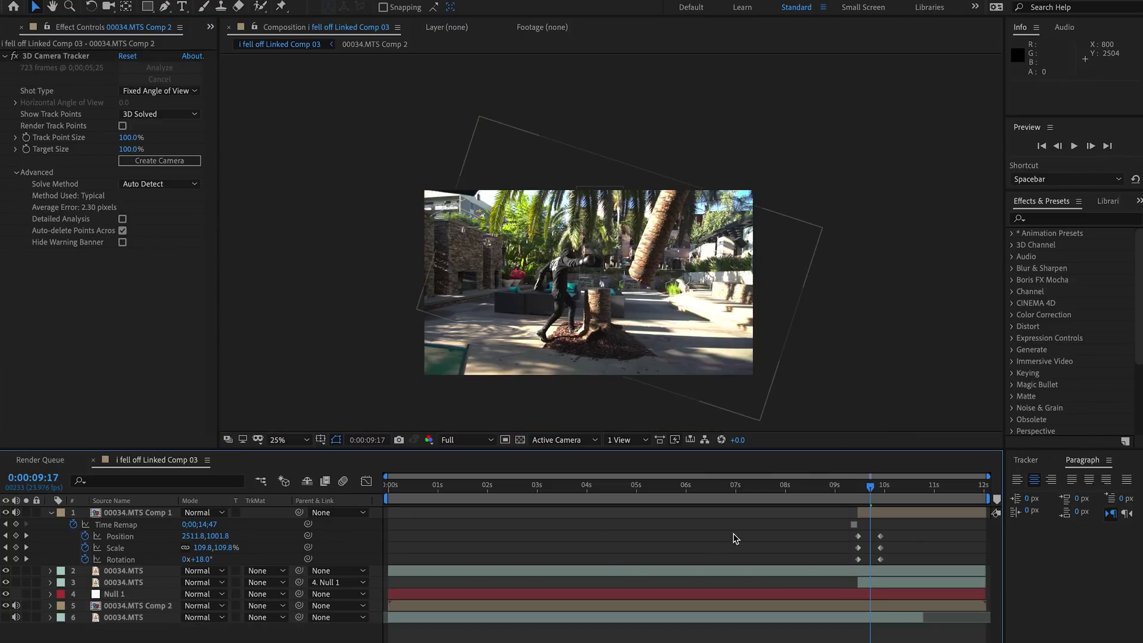
pyautogui.click(839, 607)
pyautogui.scroll(1, 538, 285)
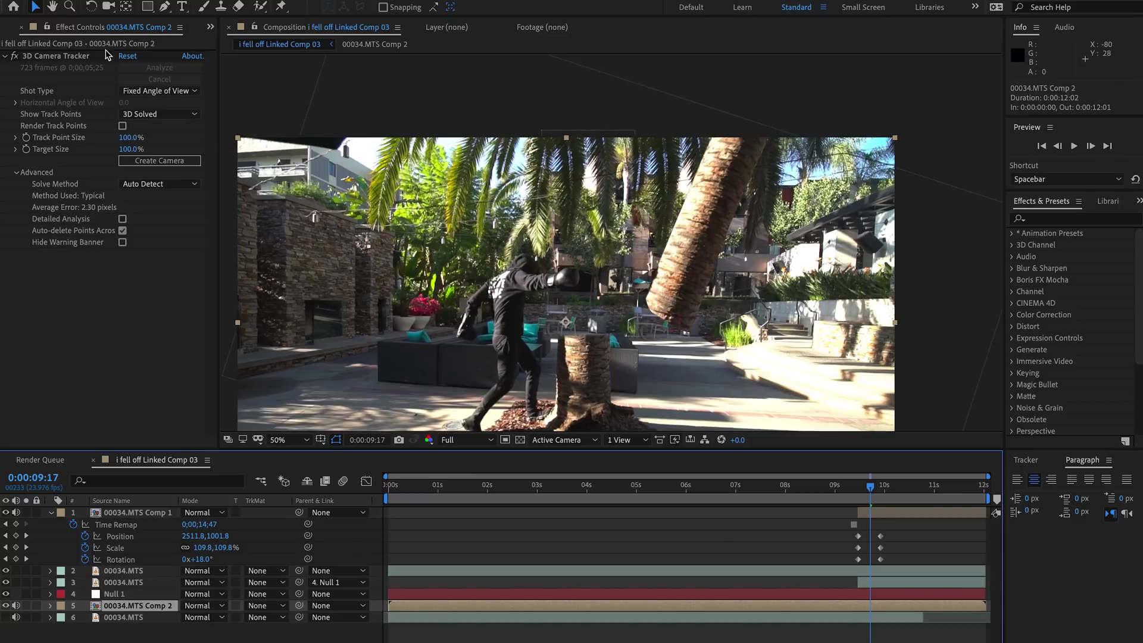
pyautogui.click(84, 57)
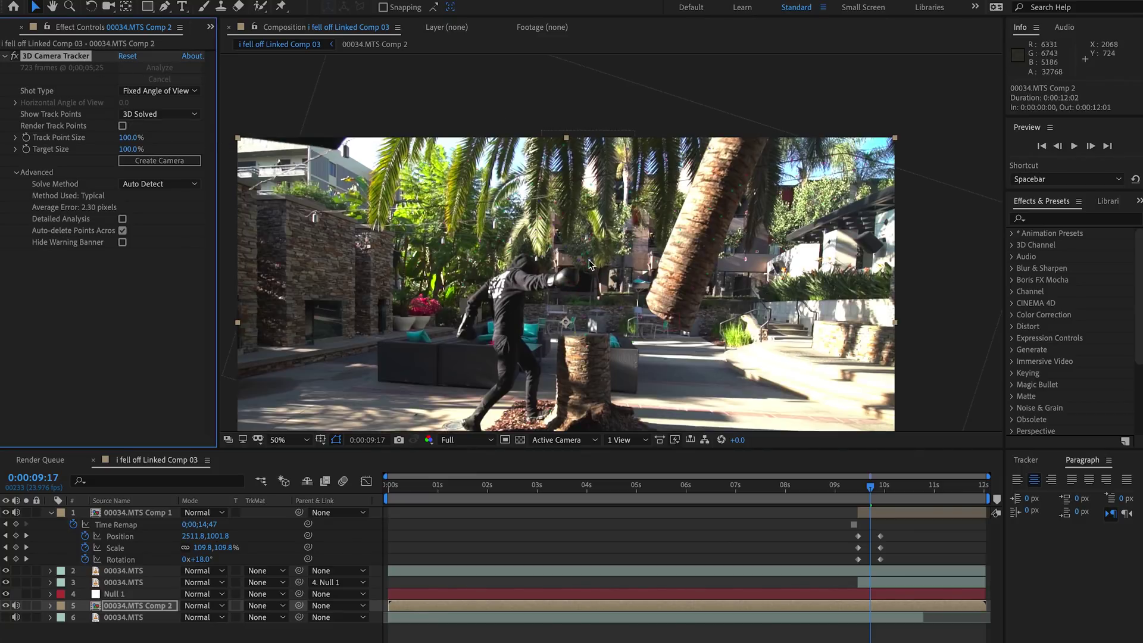
pyautogui.click(26, 606)
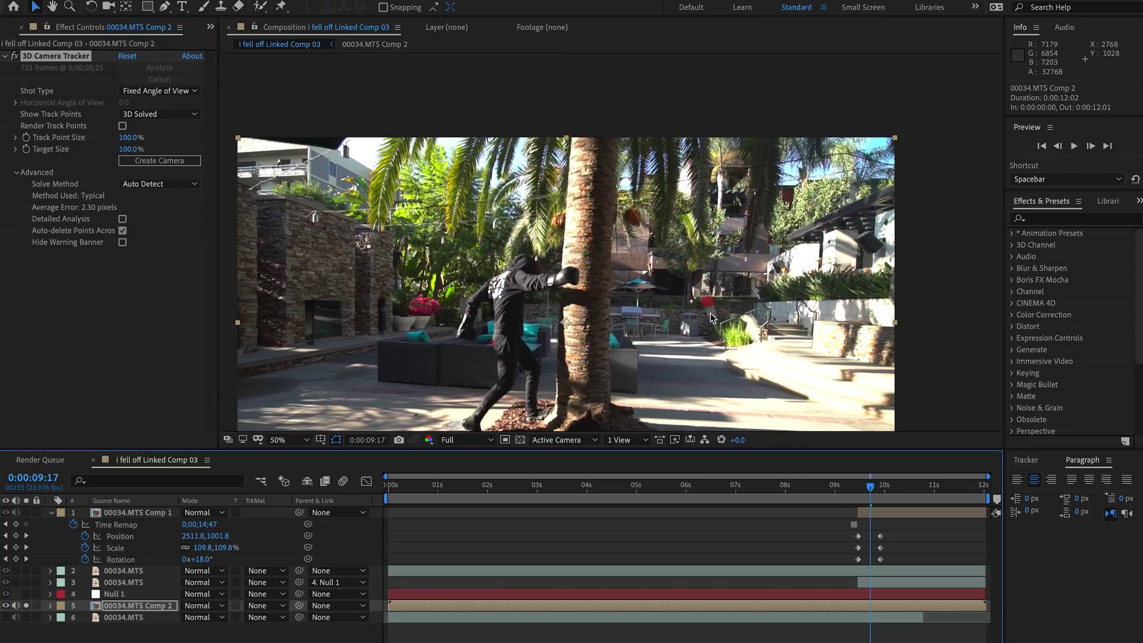
# Create a null and camera from three track points on the background around the patio tables behind the trunk.
pyautogui.moveTo(704, 309); pyautogui.dragTo(655, 306)
pyautogui.scroll(2, 630, 321)
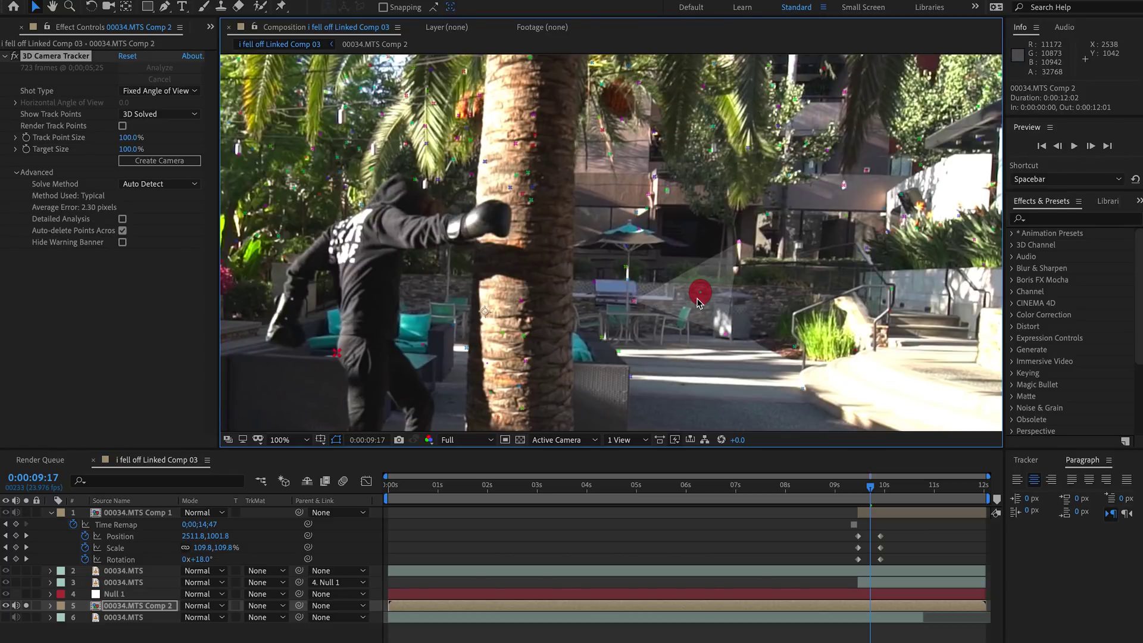
pyautogui.click(698, 302)
pyautogui.rightClick(698, 302)
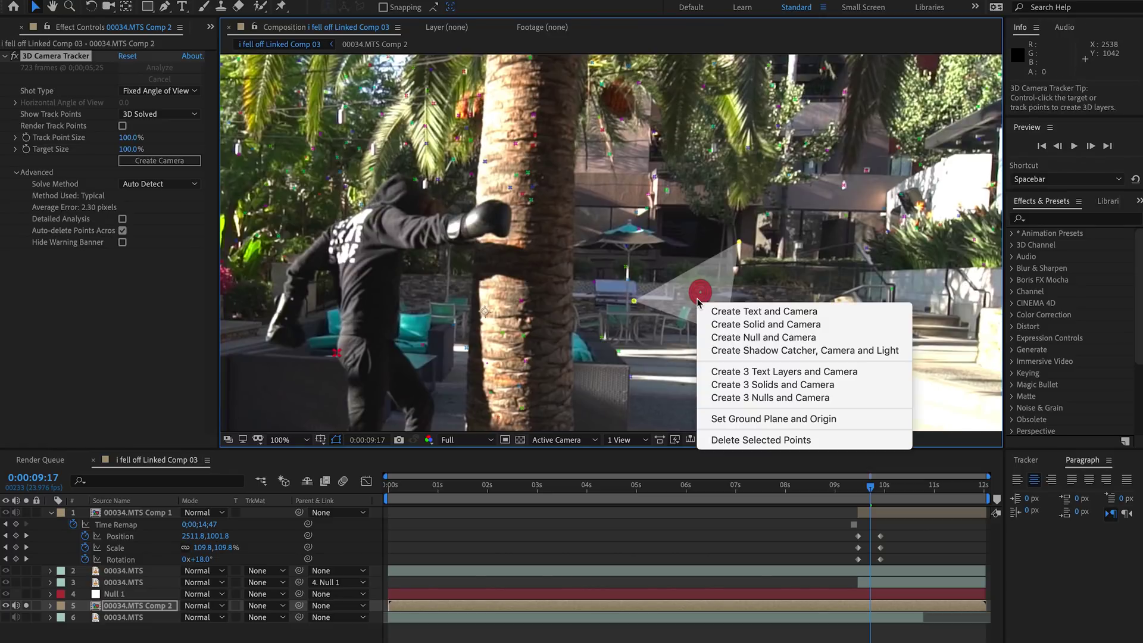
pyautogui.click(711, 337)
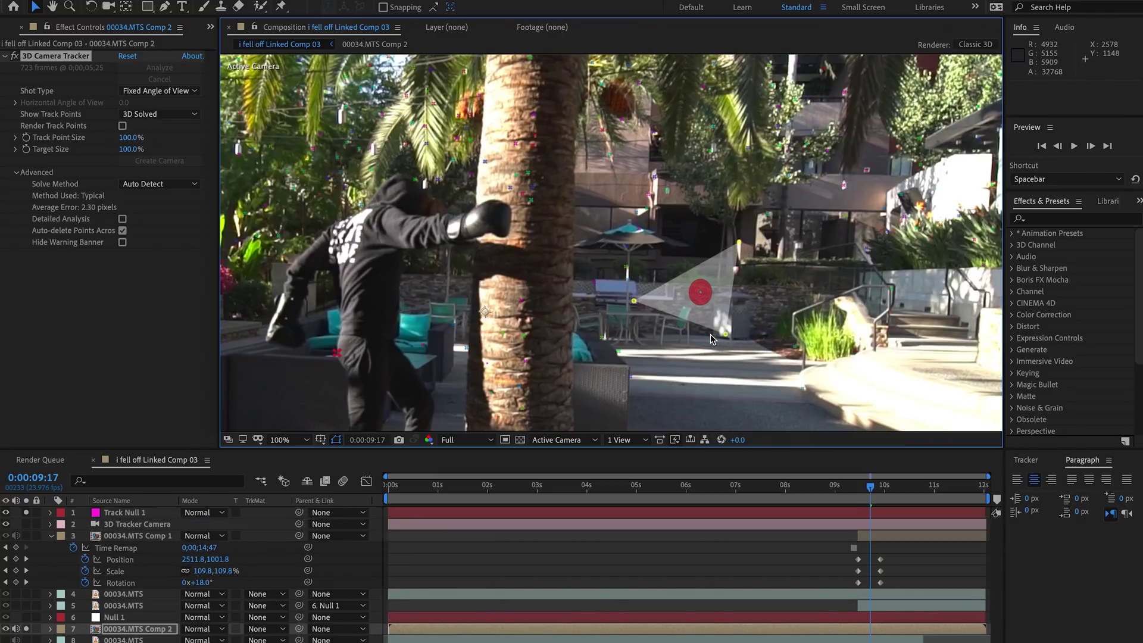
# Extend the masked background patch layer back to the start of the composition and show the layer switches.
pyautogui.click(119, 513)
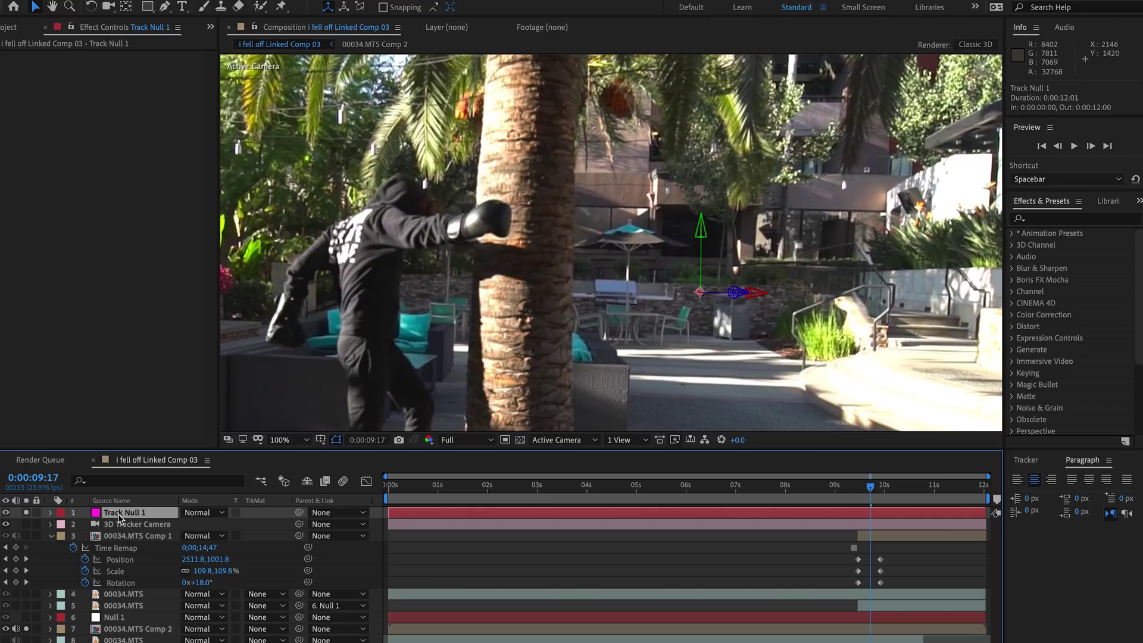
pyautogui.moveTo(858, 605); pyautogui.dragTo(392, 610)
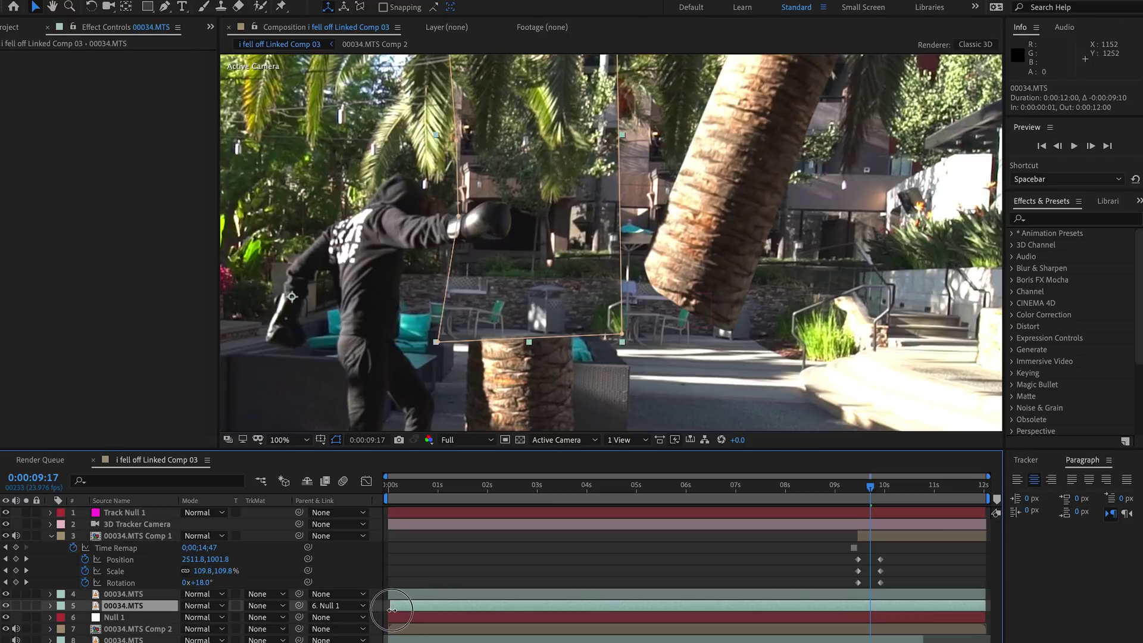
pyautogui.press('F4')
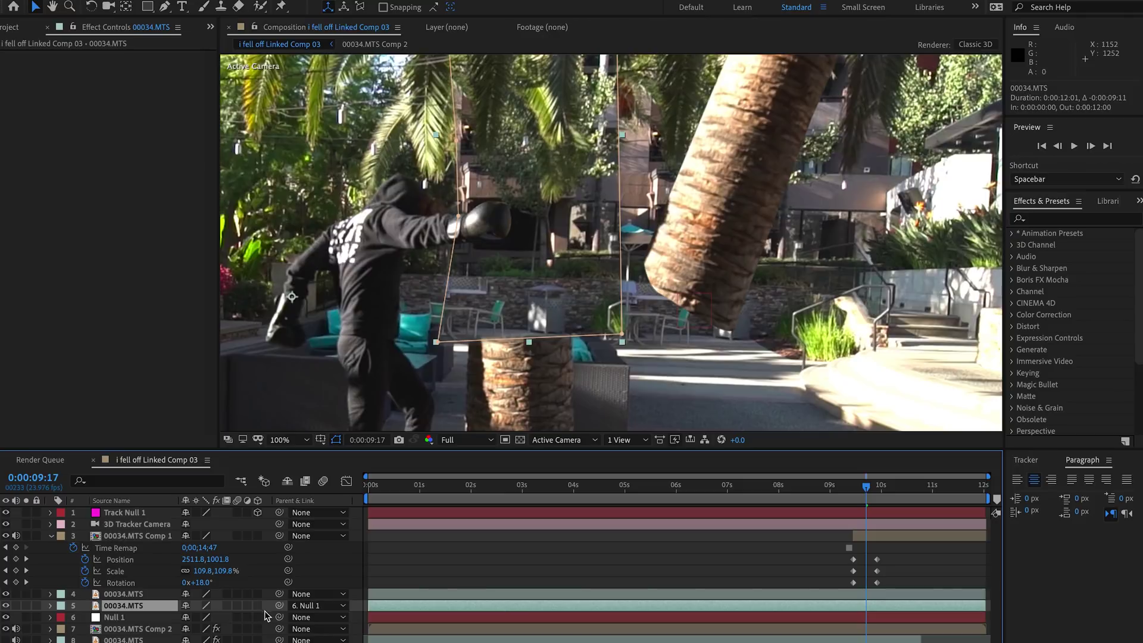
# Make the masked background patch layer 3D and paste the Track Null 1 position onto it.
pyautogui.click(258, 605)
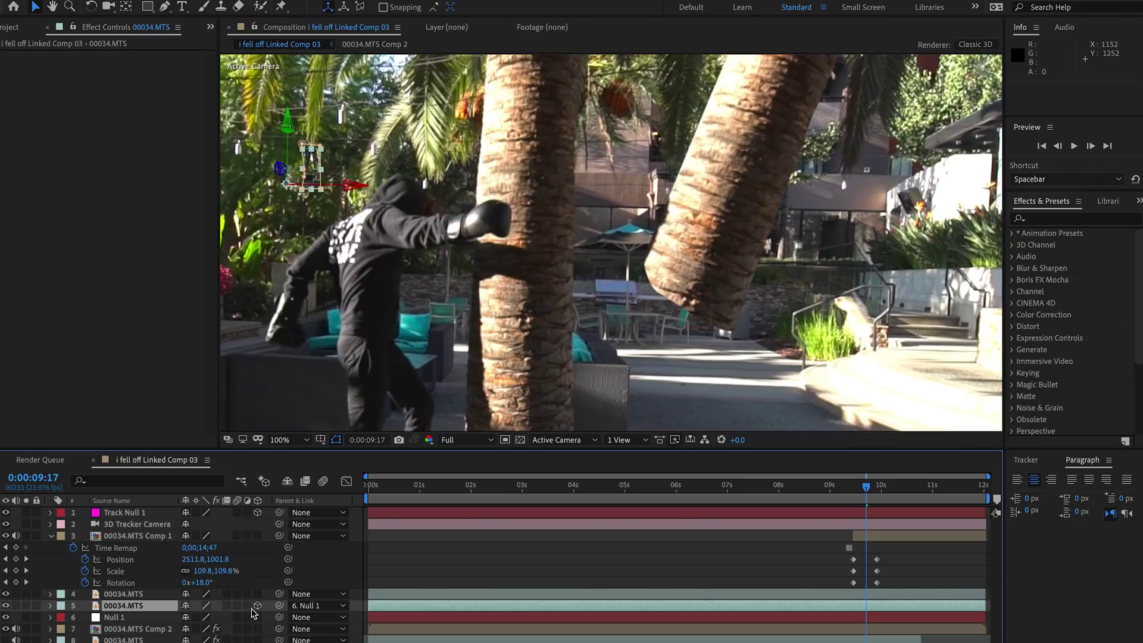
pyautogui.click(124, 513)
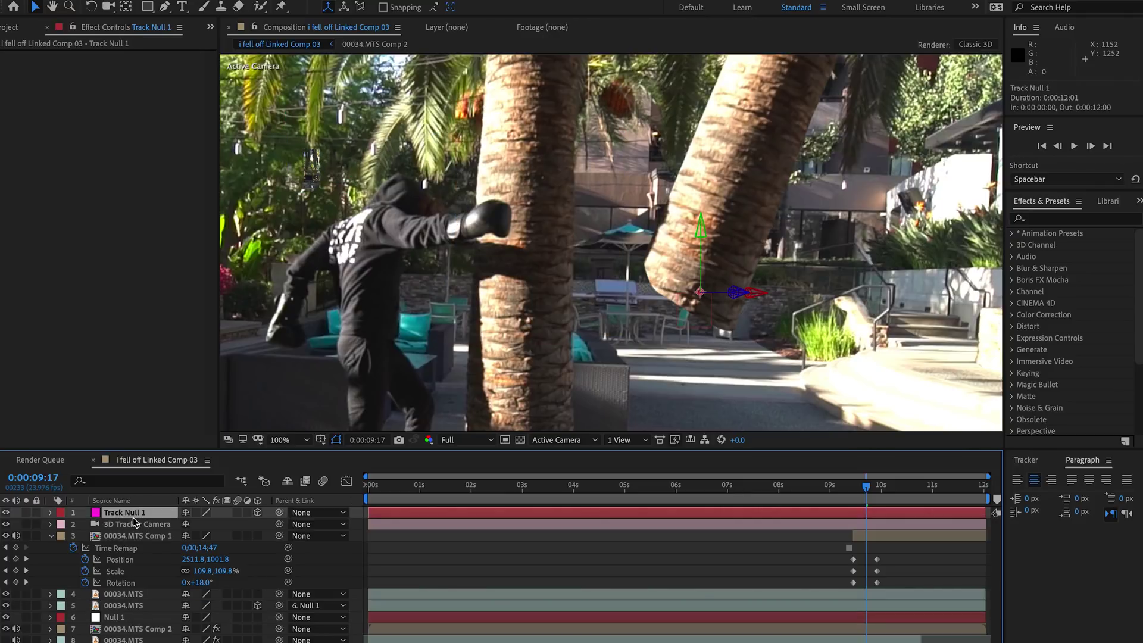
pyautogui.press('p')
pyautogui.click(123, 527)
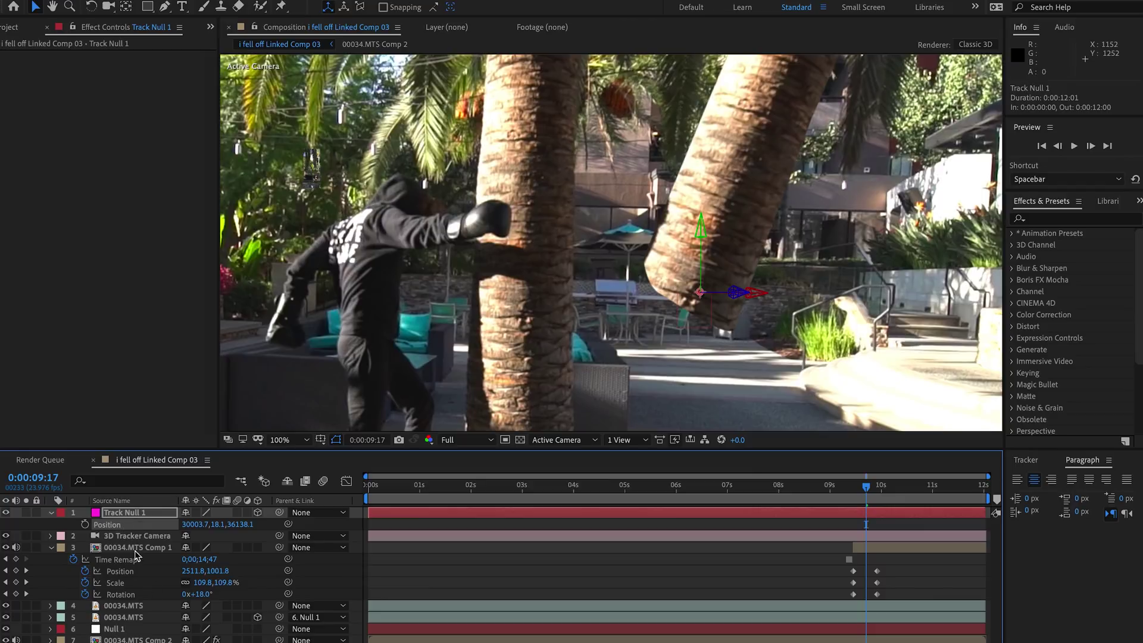
pyautogui.click(135, 607)
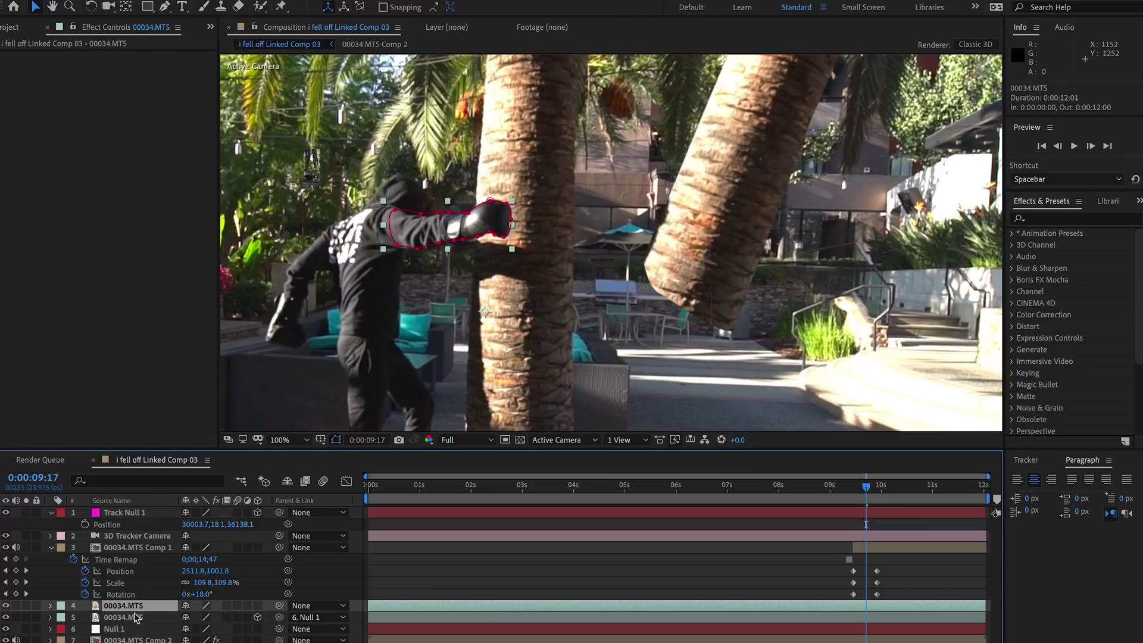
pyautogui.click(134, 619)
pyautogui.press('Return')
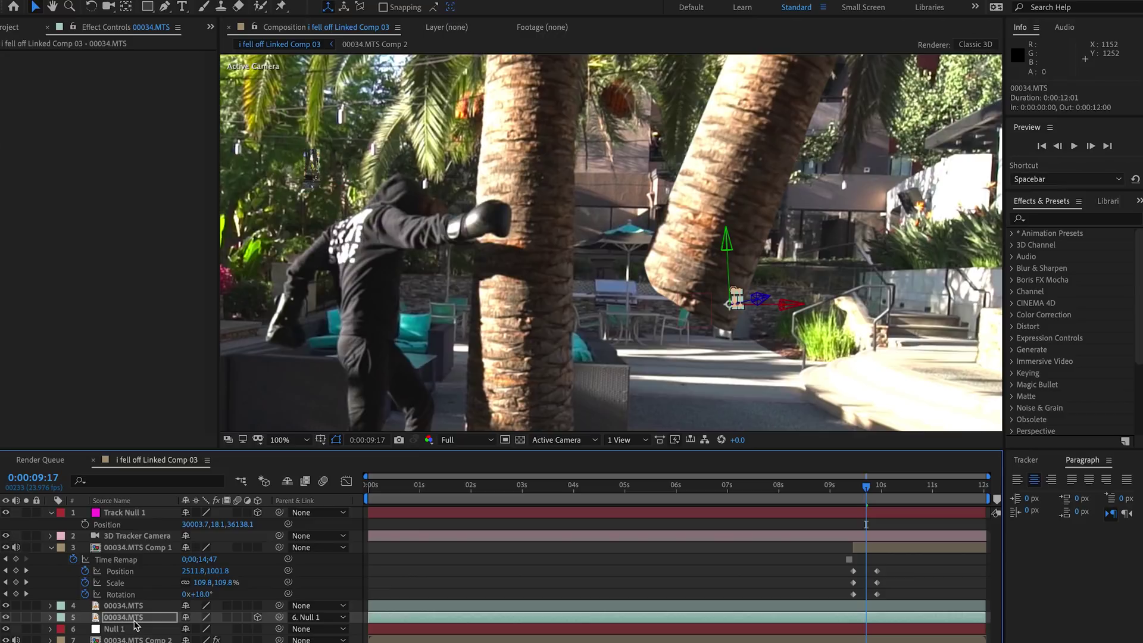
# Scale the background patch to 5852%, place it over the trunk gap, and play back the punch.
pyautogui.press('s')
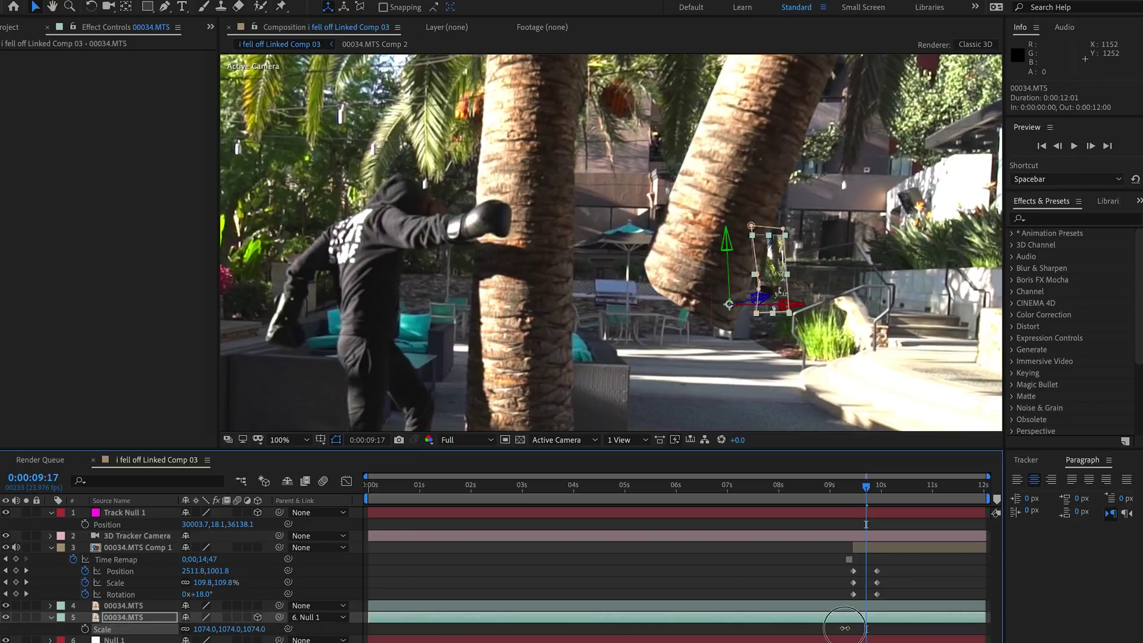
pyautogui.moveTo(900, 277); pyautogui.dragTo(518, 265)
pyautogui.moveTo(258, 631); pyautogui.dragTo(851, 600)
pyautogui.click(251, 597)
pyautogui.scroll(-1, 615, 337)
pyautogui.click(839, 497)
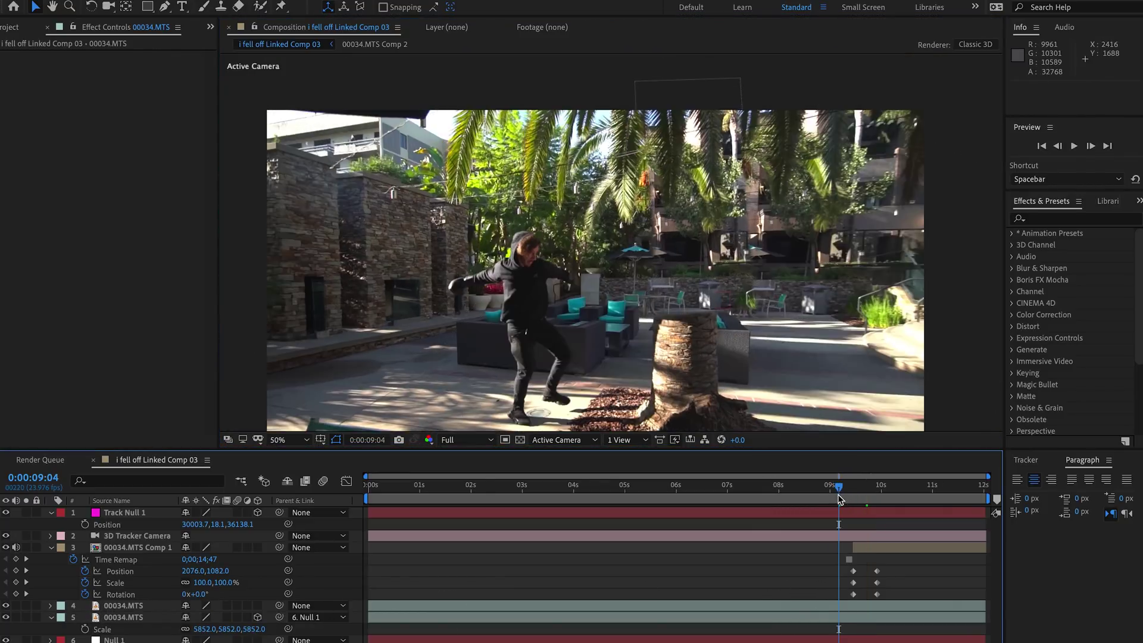
pyautogui.press('space')
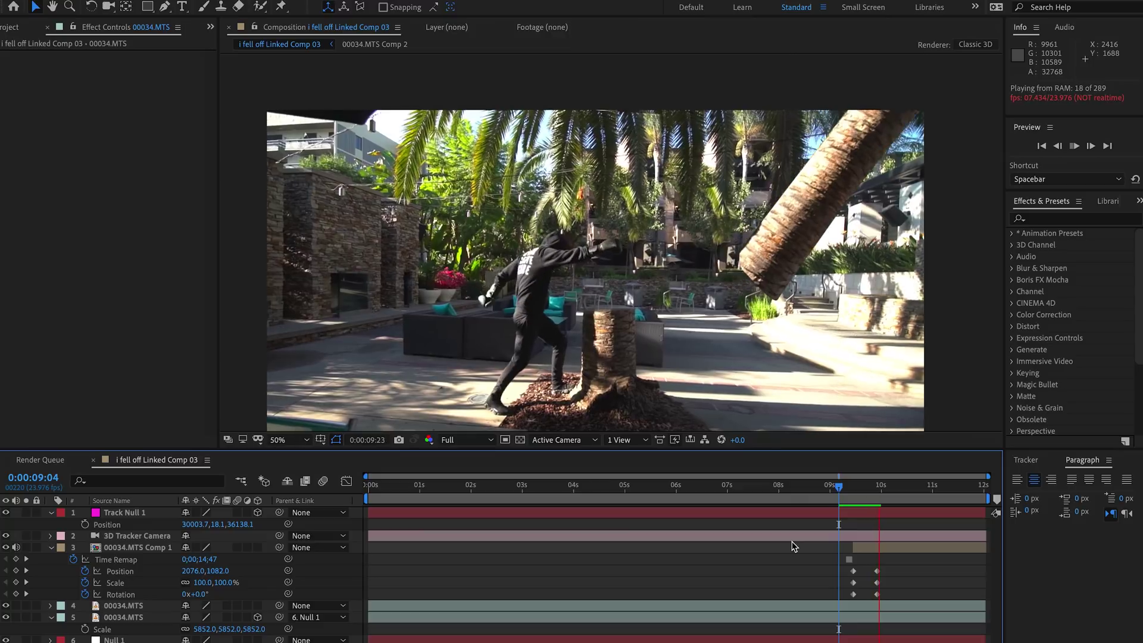
pyautogui.press('space')
# Split the background patch layer at 0:00:09:11, the moment of impact, and delete its earlier part.
pyautogui.moveTo(883, 486); pyautogui.dragTo(852, 497)
pyautogui.click(848, 617)
pyautogui.click(847, 607)
pyautogui.click(847, 617)
pyautogui.press('super+shift+d')
pyautogui.click(841, 629)
pyautogui.press('Delete')
pyautogui.moveTo(852, 485)
pyautogui.mouseDown()
pyautogui.moveTo(877, 487)
pyautogui.moveTo(853, 489)
pyautogui.mouseUp()
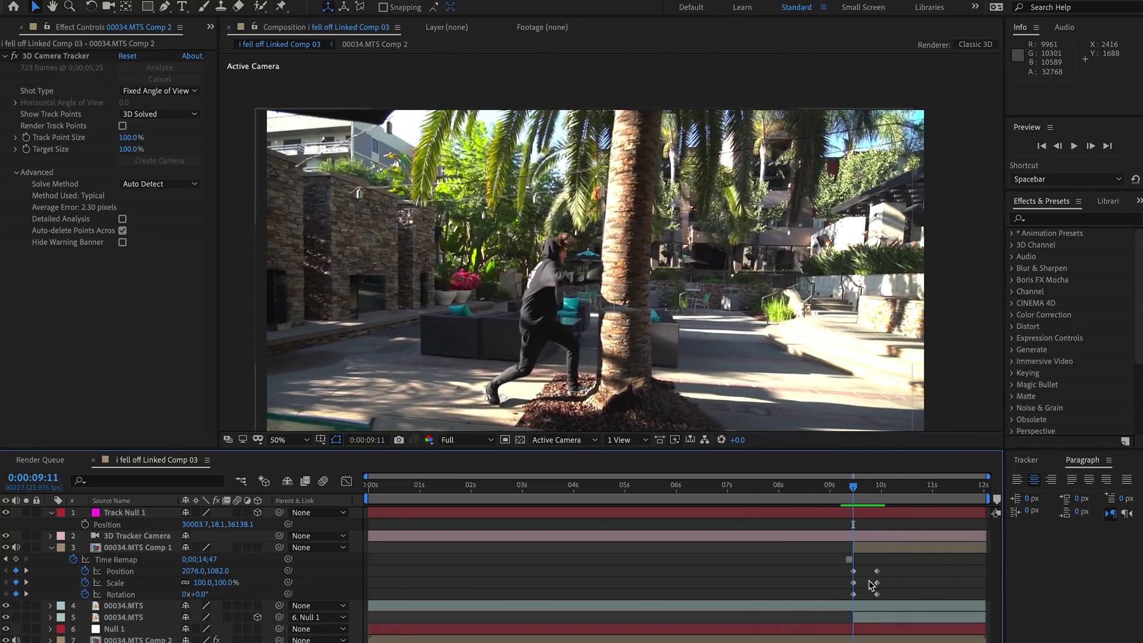
# Nudge the background patch into alignment with the scenery around the trunk gap and deselect it.
pyautogui.click(869, 617)
pyautogui.press('.')
pyautogui.moveTo(764, 380); pyautogui.dragTo(695, 373)
pyautogui.scroll(3, 719, 313)
pyautogui.moveTo(685, 112)
pyautogui.mouseDown()
pyautogui.moveTo(634, 113)
pyautogui.moveTo(676, 112)
pyautogui.mouseUp()
pyautogui.press('super+shift+a')
pyautogui.scroll(-2, 673, 323)
# At 0:00:09:22, set the broken trunk layer's end keyframes to position 3607, 1615, scale 131% and rotation 91°.
pyautogui.moveTo(853, 485)
pyautogui.mouseDown()
pyautogui.moveTo(882, 492)
pyautogui.moveTo(837, 492)
pyautogui.moveTo(875, 489)
pyautogui.moveTo(837, 491)
pyautogui.moveTo(864, 490)
pyautogui.moveTo(853, 489)
pyautogui.mouseUp()
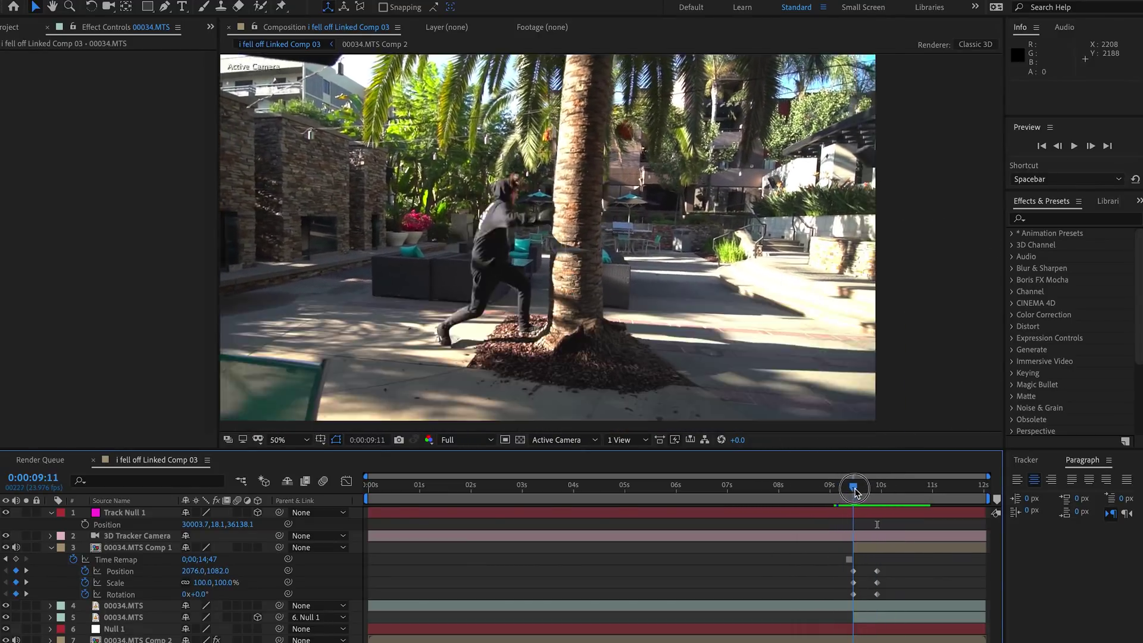
pyautogui.moveTo(855, 488); pyautogui.dragTo(876, 488)
pyautogui.click(863, 547)
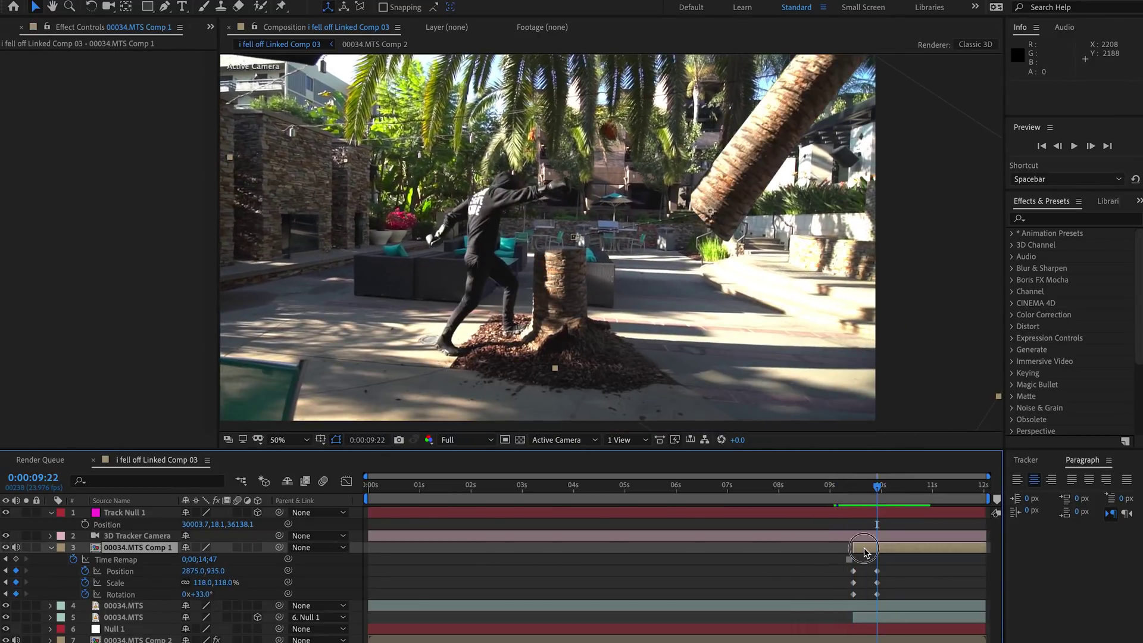
pyautogui.moveTo(732, 202); pyautogui.dragTo(773, 334)
pyautogui.moveTo(206, 594); pyautogui.dragTo(248, 592)
pyautogui.moveTo(705, 266); pyautogui.dragTo(719, 263)
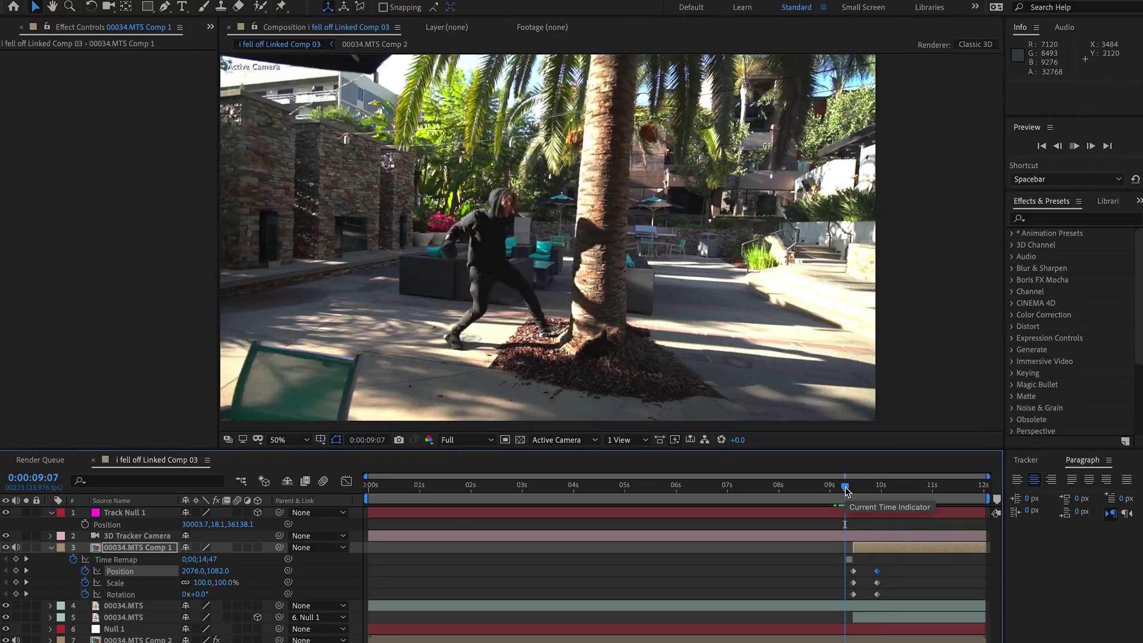
pyautogui.moveTo(845, 487); pyautogui.dragTo(877, 489)
pyautogui.click(854, 319)
# Apply Easy Ease to the position, scale and rotation keyframes of 00034.MTS Comp 1.
pyautogui.click(853, 488)
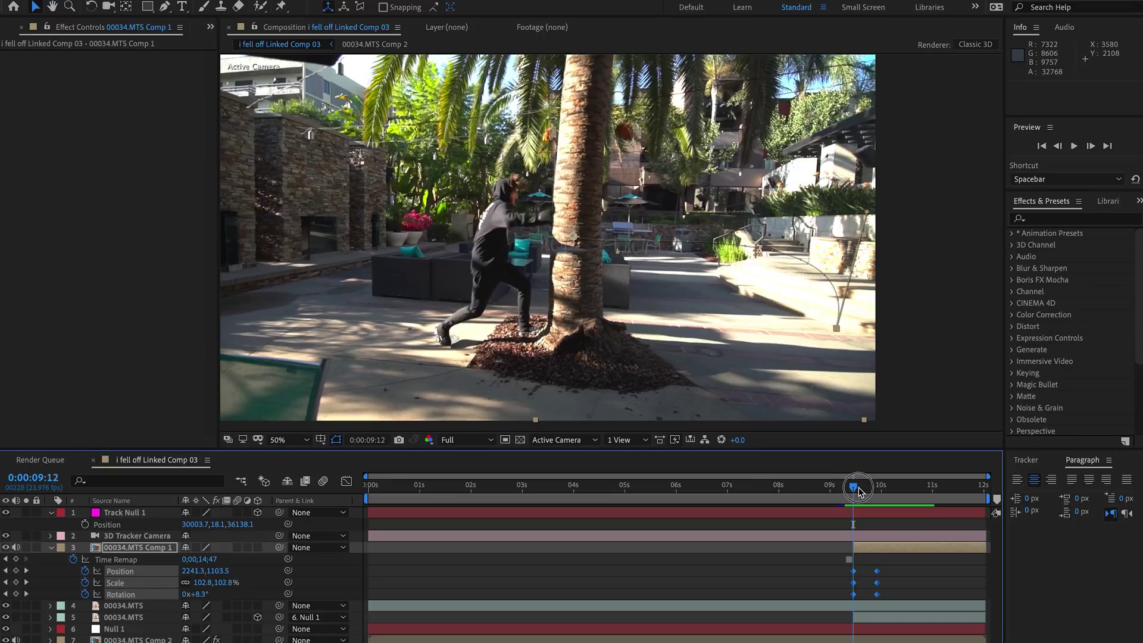
pyautogui.moveTo(860, 489)
pyautogui.mouseDown()
pyautogui.moveTo(870, 487)
pyautogui.moveTo(857, 493)
pyautogui.mouseUp()
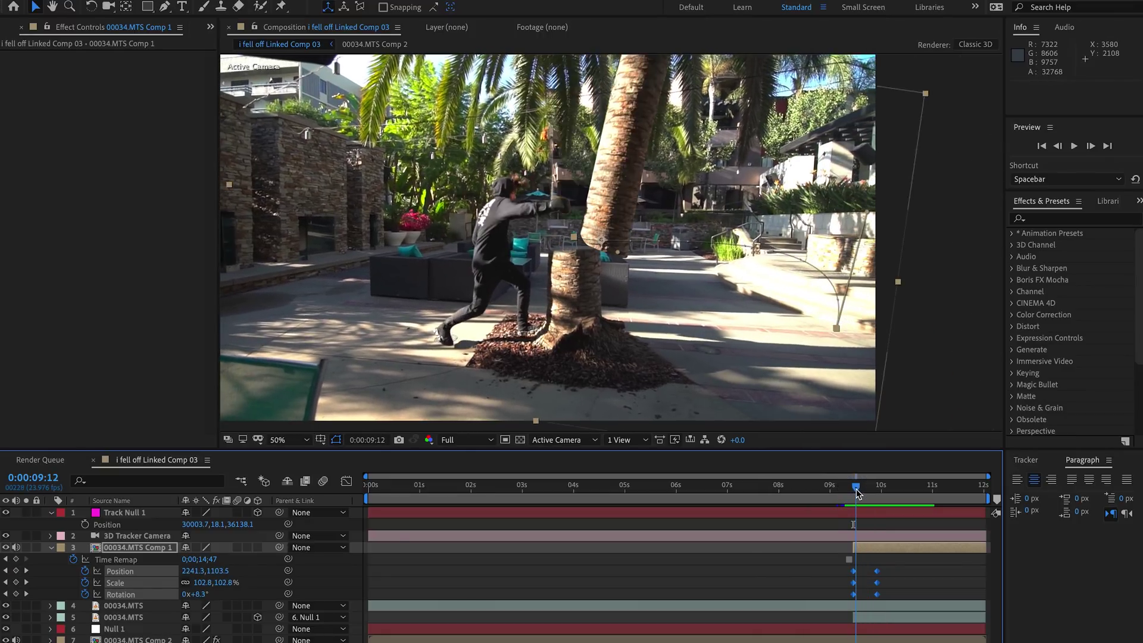
pyautogui.rightClick(876, 576)
pyautogui.moveTo(930, 629)
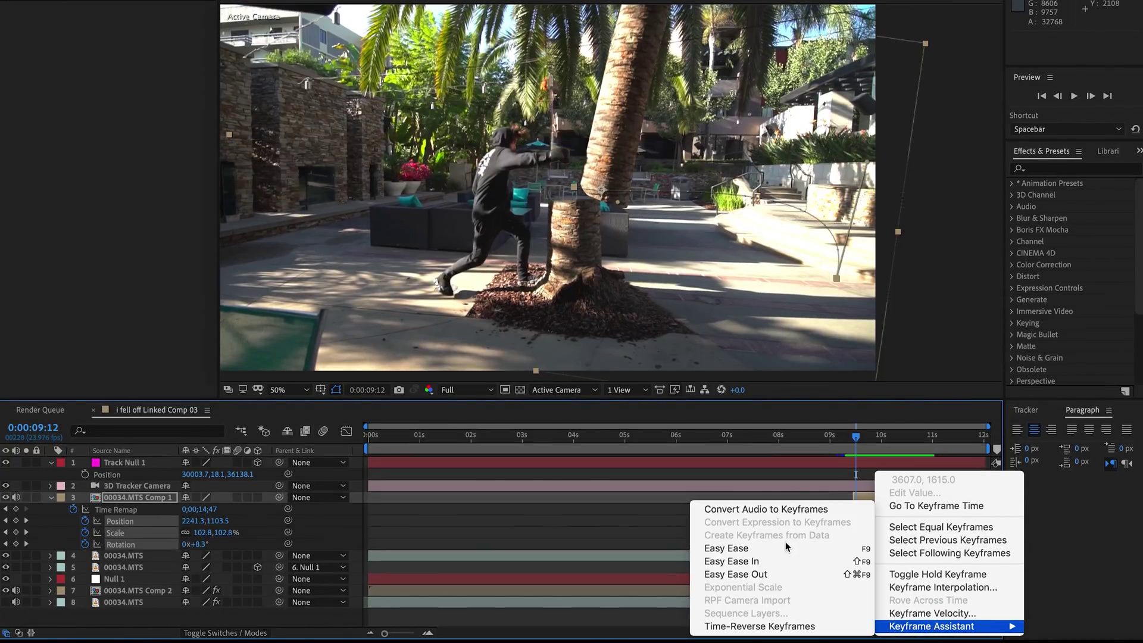
pyautogui.click(785, 548)
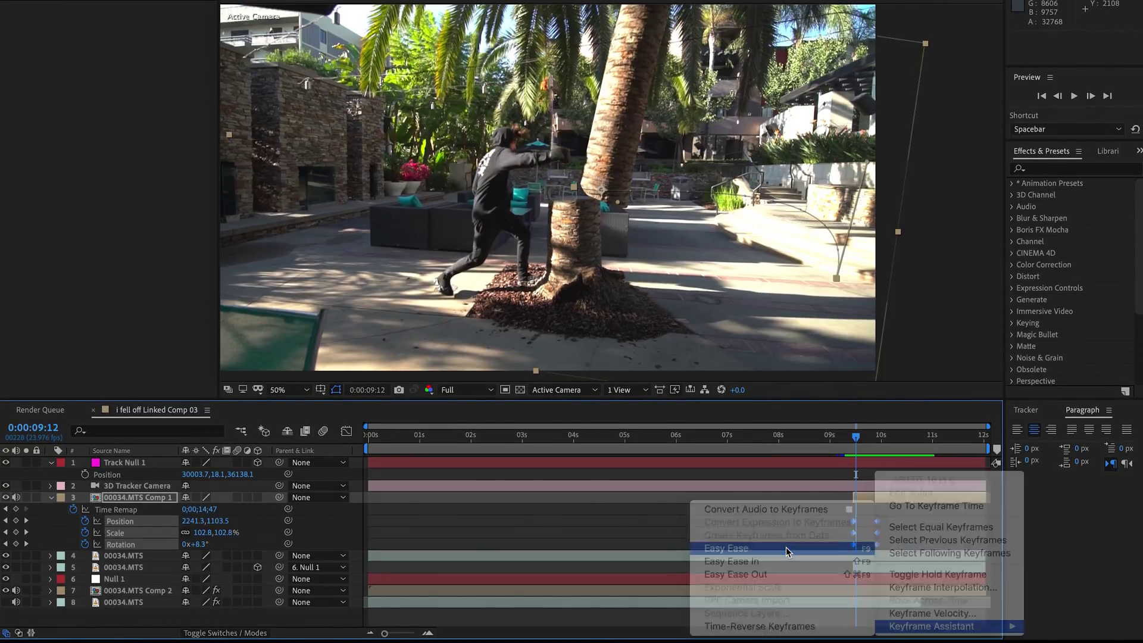
# Reshape the broken trunk's position speed curve into an early sharp peak with a long ease-out, and preview it.
pyautogui.click(345, 434)
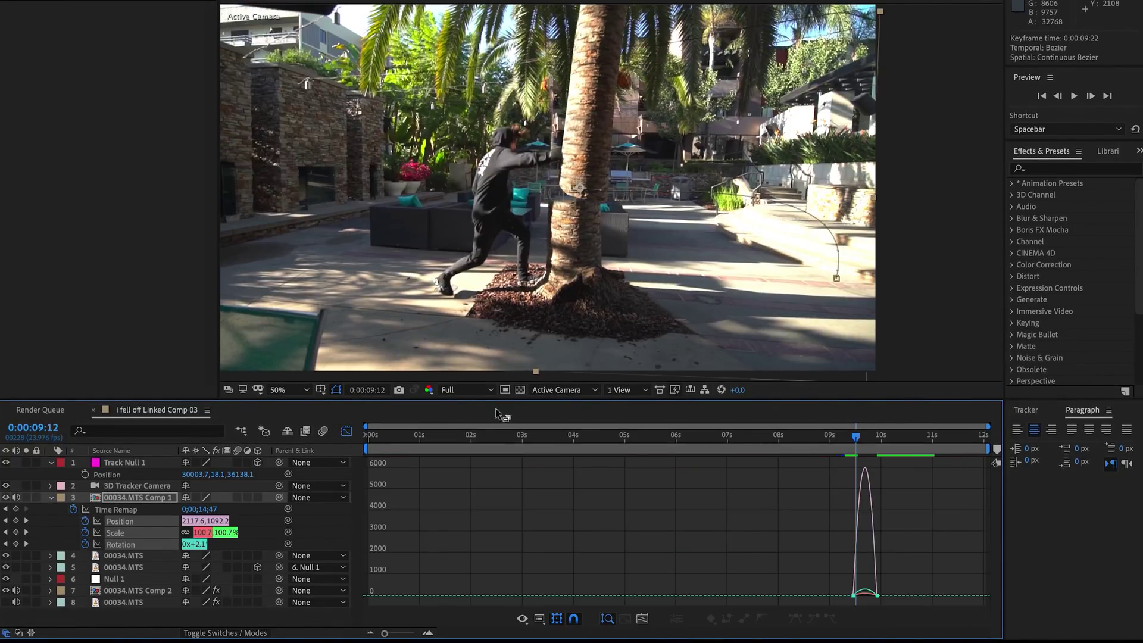
pyautogui.click(864, 598)
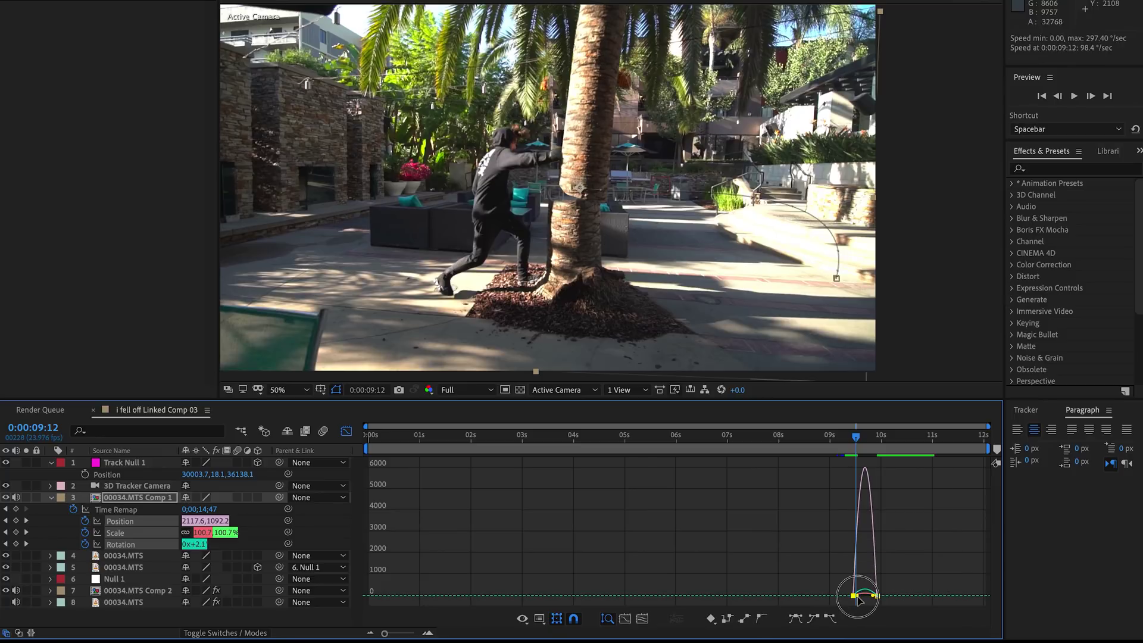
pyautogui.moveTo(858, 597); pyautogui.dragTo(867, 598)
pyautogui.click(128, 521)
pyautogui.click(854, 596)
pyautogui.click(844, 439)
pyautogui.press('space')
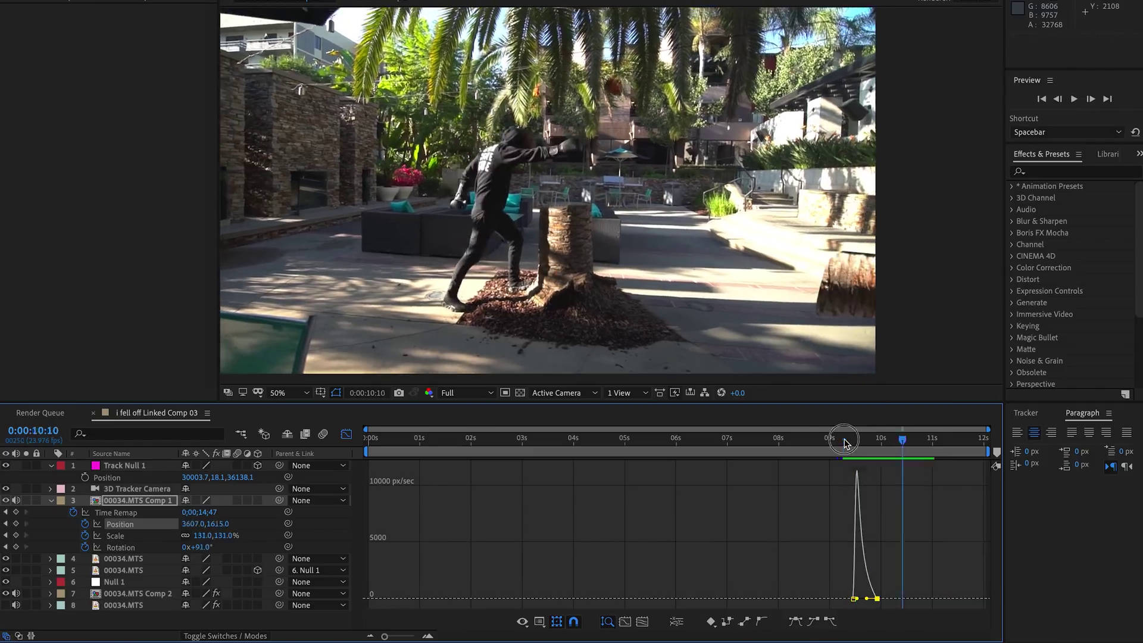
pyautogui.click(844, 440)
# Reshape the broken trunk's rotation speed curve to start fast, preview it, and return to the layer bars.
pyautogui.click(138, 547)
pyautogui.moveTo(863, 599); pyautogui.dragTo(857, 599)
pyautogui.press('space')
pyautogui.press('space')
pyautogui.click(346, 434)
# Move the broken trunk's end keyframes to just past 10 seconds and preview the slower flight.
pyautogui.moveTo(897, 522); pyautogui.dragTo(873, 550)
pyautogui.moveTo(876, 547); pyautogui.dragTo(894, 547)
pyautogui.click(850, 441)
pyautogui.press('space')
pyautogui.moveTo(853, 442); pyautogui.dragTo(895, 443)
pyautogui.press('space')
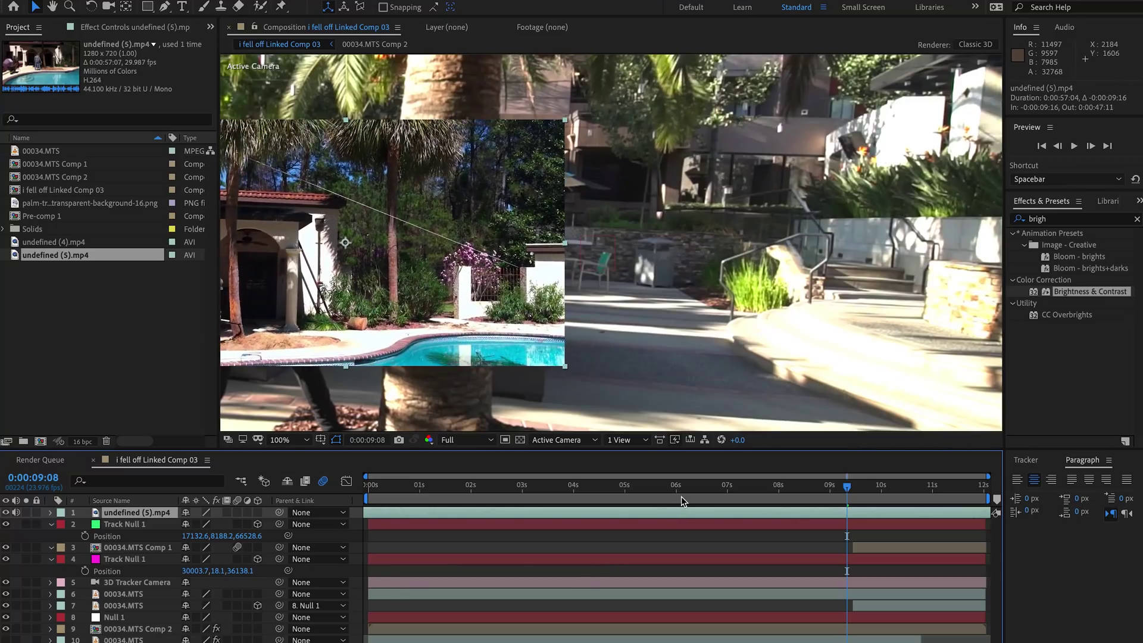
# Slide undefined (5).mp4 so its palm is falling at 0:00:09:08, and trim off everything before that frame.
pyautogui.moveTo(681, 512); pyautogui.dragTo(390, 521)
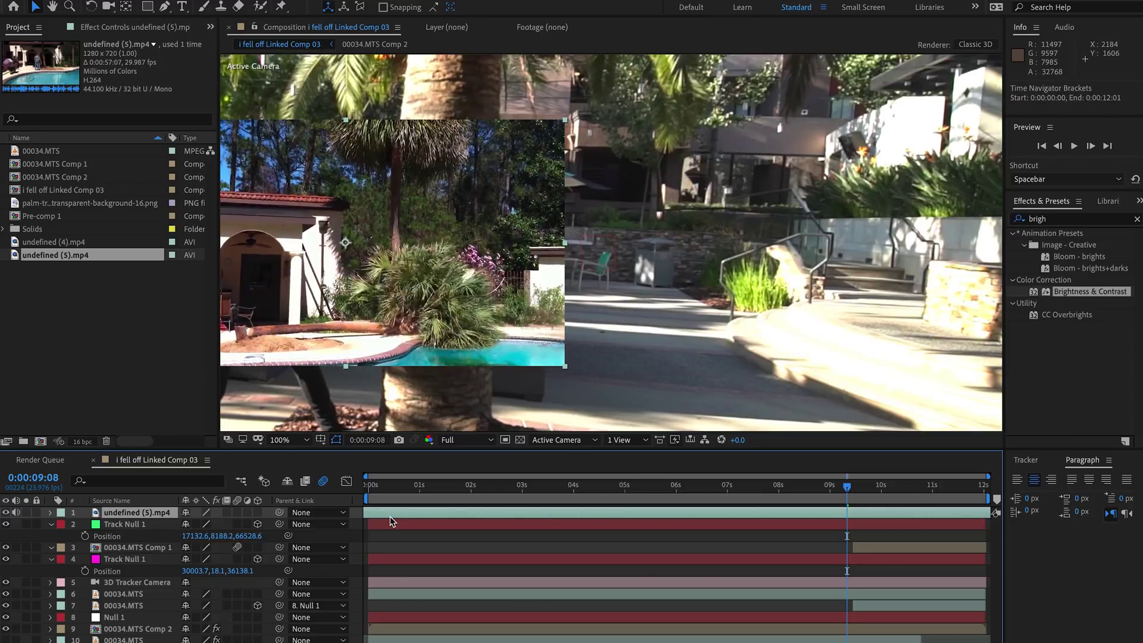
pyautogui.moveTo(659, 515); pyautogui.dragTo(747, 508)
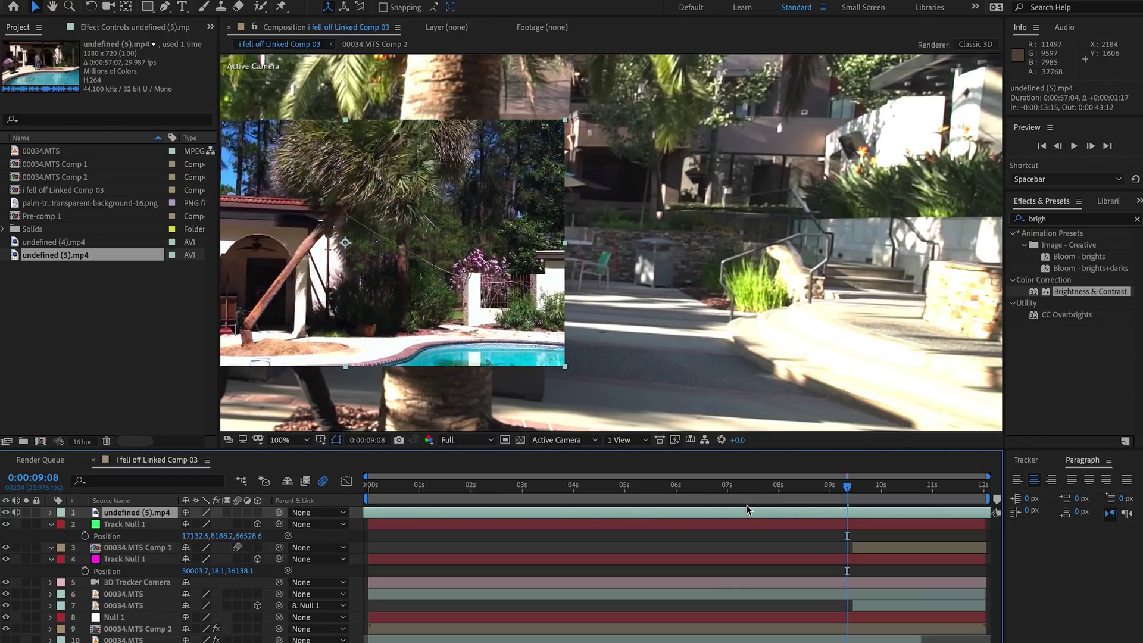
pyautogui.hotkey('ctrl', 'shift', 'd')
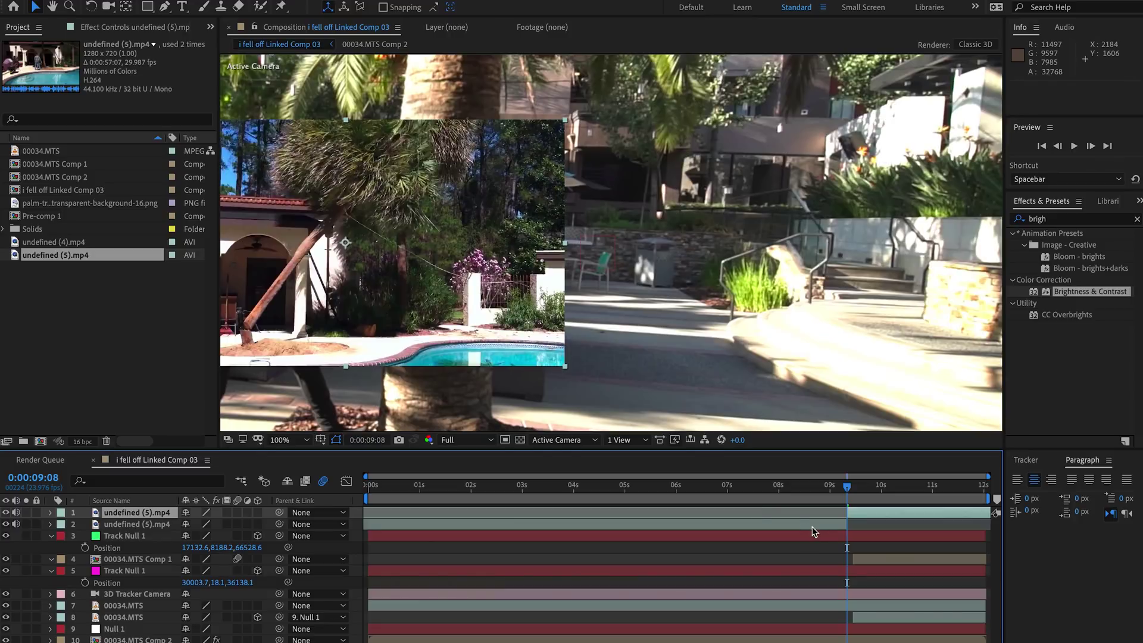
pyautogui.click(812, 526)
pyautogui.press('Delete')
# Scale the falling palm clip to 357% and shift its image to position the palm crown over the shot.
pyautogui.press('=')
pyautogui.press('=')
pyautogui.press(',')
pyautogui.press(',')
pyautogui.click(851, 513)
pyautogui.press('s')
pyautogui.moveTo(216, 524); pyautogui.dragTo(393, 516)
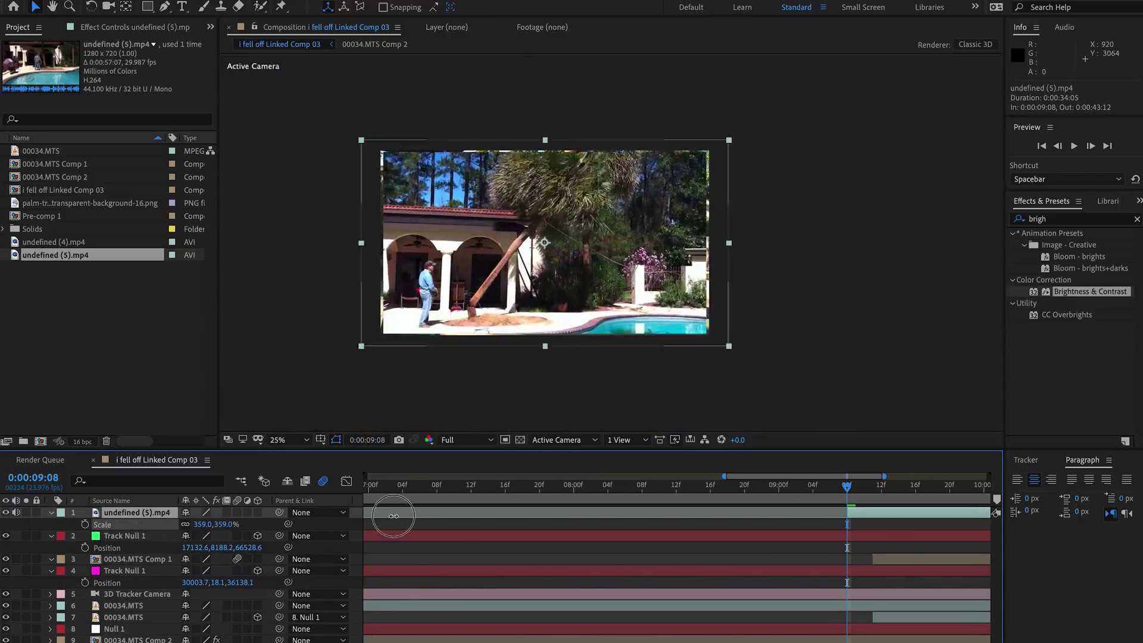
pyautogui.moveTo(450, 189); pyautogui.dragTo(500, 206)
# Draw a closed mask around the palm crown and keyframe its mask path at 0:00:09:08.
pyautogui.press('g')
pyautogui.click(527, 166)
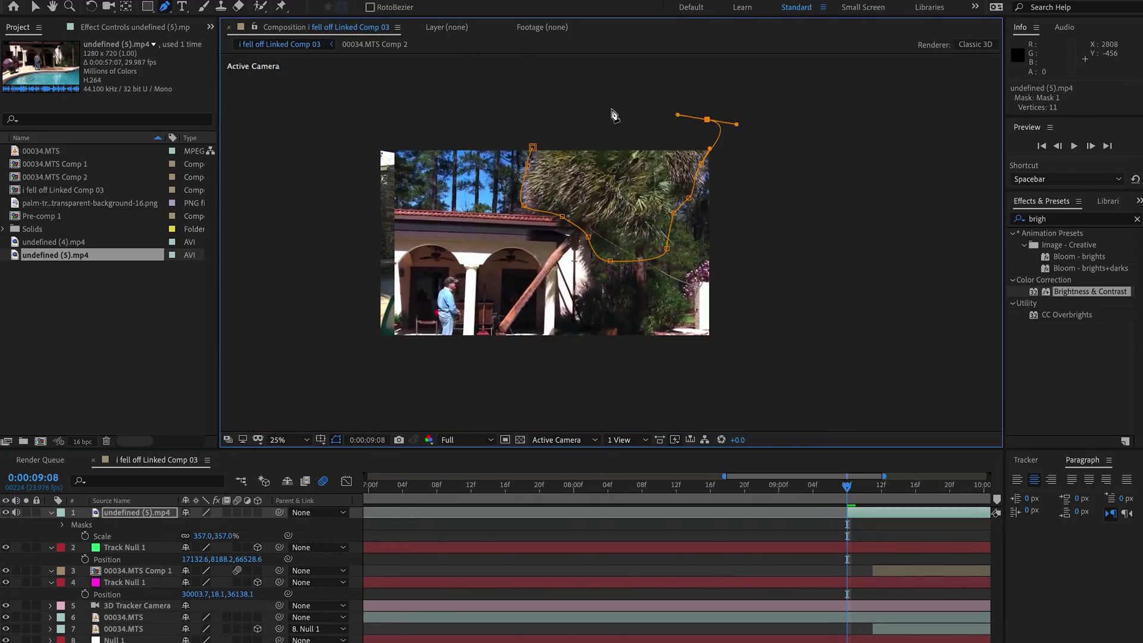
pyautogui.click(550, 117)
pyautogui.click(532, 147)
pyautogui.press('m')
pyautogui.moveTo(588, 108); pyautogui.dragTo(639, 133)
pyautogui.click(96, 535)
# Adjust the mask nine frames after its first keyframe to follow the falling palm crown.
pyautogui.press('pagedown')
pyautogui.press('pagedown')
pyautogui.press('pagedown')
pyautogui.press('pagedown')
pyautogui.press('pagedown')
pyautogui.press('pagedown')
pyautogui.press('pagedown')
pyautogui.press('pagedown')
pyautogui.press('pagedown')
pyautogui.press('v')
pyautogui.doubleClick(603, 107)
pyautogui.press('.')
pyautogui.press('-')
# At 0:00:10:01, rotate and move the whole mask onto the palm crown near the ground.
pyautogui.click(787, 490)
pyautogui.doubleClick(793, 307)
pyautogui.moveTo(920, 128); pyautogui.dragTo(863, 324)
pyautogui.moveTo(733, 79); pyautogui.dragTo(604, 178)
pyautogui.press('Return')
# Reshape the individual mask points around the palm fronds at 0:00:10:01.
pyautogui.moveTo(506, 93); pyautogui.dragTo(506, 140)
pyautogui.moveTo(544, 82); pyautogui.dragTo(565, 139)
pyautogui.moveTo(614, 81); pyautogui.dragTo(614, 148)
pyautogui.moveTo(689, 161); pyautogui.dragTo(662, 188)
pyautogui.moveTo(435, 128); pyautogui.dragTo(443, 224)
pyautogui.moveTo(450, 271); pyautogui.dragTo(497, 302)
pyautogui.moveTo(431, 333); pyautogui.dragTo(529, 349)
pyautogui.click(560, 359)
# Keyframe the palm clip's position at its start and move it to 2340, 1012 at 0:00:10:01.
pyautogui.hotkey('alt', 'p')
pyautogui.moveTo(787, 548); pyautogui.dragTo(718, 546)
pyautogui.moveTo(584, 262); pyautogui.dragTo(568, 229)
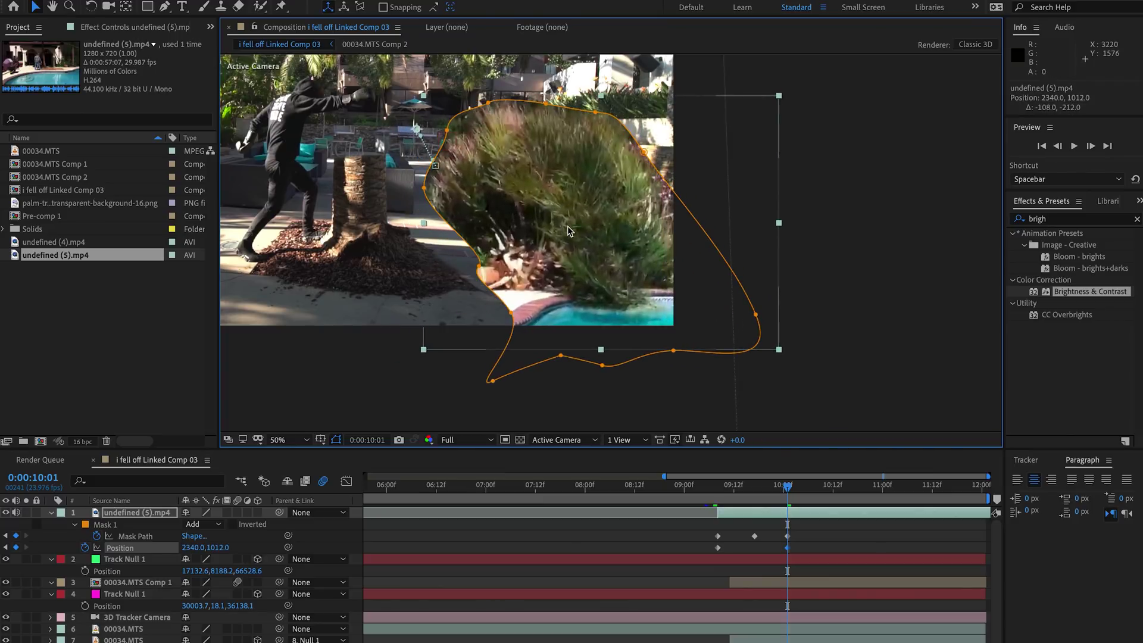
# Tighten the mask's outer and lower edges around the repositioned palm crown at 0:00:10:01.
pyautogui.moveTo(644, 153); pyautogui.dragTo(646, 163)
pyautogui.moveTo(756, 314); pyautogui.dragTo(688, 278)
pyautogui.moveTo(673, 351); pyautogui.dragTo(645, 290)
pyautogui.moveTo(709, 332); pyautogui.dragTo(692, 300)
pyautogui.moveTo(603, 365); pyautogui.dragTo(603, 304)
pyautogui.moveTo(560, 354); pyautogui.dragTo(551, 291)
pyautogui.moveTo(493, 381); pyautogui.dragTo(489, 265)
pyautogui.moveTo(494, 272); pyautogui.dragTo(492, 276)
# Eight frames after 0:00:10:01, reshape the mask's upper and stump-side edges around the palm fronds.
pyautogui.press('pagedown')
pyautogui.press('pagedown')
pyautogui.press('pagedown')
pyautogui.press('pagedown')
pyautogui.press('pagedown')
pyautogui.press('pagedown')
pyautogui.press('pagedown')
pyautogui.press('pagedown')
pyautogui.moveTo(488, 102); pyautogui.dragTo(510, 123)
pyautogui.moveTo(447, 130); pyautogui.dragTo(465, 155)
pyautogui.moveTo(449, 227); pyautogui.dragTo(403, 211)
# Ten frames further on, refit the mask's upper, outer and lower edges to the settling palm crown.
pyautogui.hotkey('shift', 'pagedown')
pyautogui.moveTo(556, 131); pyautogui.dragTo(588, 141)
pyautogui.moveTo(580, 123); pyautogui.dragTo(607, 140)
pyautogui.moveTo(646, 163); pyautogui.dragTo(672, 200)
pyautogui.moveTo(644, 290); pyautogui.dragTo(656, 312)
pyautogui.moveTo(603, 304); pyautogui.dragTo(558, 310)
# Twelve frames further on, refit the mask outline to the palm fronds and advance to 0:00:11:15.
pyautogui.press('pagedown')
pyautogui.press('pagedown')
pyautogui.press('pagedown')
pyautogui.press('pagedown')
pyautogui.press('pagedown')
pyautogui.press('pagedown')
pyautogui.press('pagedown')
pyautogui.press('pagedown')
pyautogui.press('pagedown')
pyautogui.press('pagedown')
pyautogui.press('pagedown')
pyautogui.press('pagedown')
pyautogui.moveTo(607, 140); pyautogui.dragTo(556, 132)
pyautogui.moveTo(511, 123); pyautogui.dragTo(525, 136)
pyautogui.moveTo(454, 163); pyautogui.dragTo(456, 153)
pyautogui.moveTo(404, 211); pyautogui.dragTo(419, 226)
pyautogui.moveTo(688, 278); pyautogui.dragTo(708, 269)
pyautogui.moveTo(656, 312); pyautogui.dragTo(653, 325)
pyautogui.hotkey('shift', 'pagedown')
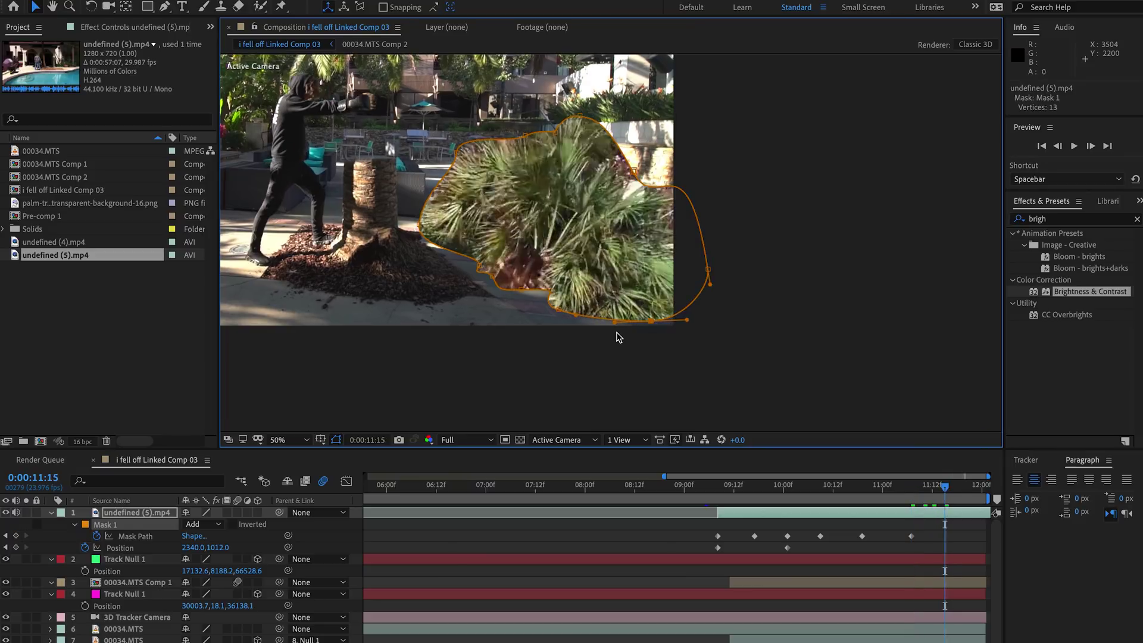
# Refit the mask's upper, outer and stump-side edges to the settled palm crown near 0:00:11:15 and advance to 0:00:12:00.
pyautogui.moveTo(525, 136); pyautogui.dragTo(580, 115)
pyautogui.moveTo(633, 172)
pyautogui.mouseDown()
pyautogui.moveTo(653, 152)
pyautogui.moveTo(622, 177)
pyautogui.mouseUp()
pyautogui.moveTo(708, 269); pyautogui.dragTo(683, 273)
pyautogui.moveTo(550, 292); pyautogui.dragTo(527, 321)
pyautogui.moveTo(651, 320); pyautogui.dragTo(652, 316)
pyautogui.moveTo(456, 153)
pyautogui.mouseDown()
pyautogui.moveTo(414, 149)
pyautogui.moveTo(441, 159)
pyautogui.mouseUp()
pyautogui.moveTo(419, 226); pyautogui.dragTo(414, 225)
pyautogui.press('pagedown')
pyautogui.press('pagedown')
pyautogui.press('pagedown')
pyautogui.press('pagedown')
pyautogui.press('pagedown')
pyautogui.press('pagedown')
pyautogui.press('pagedown')
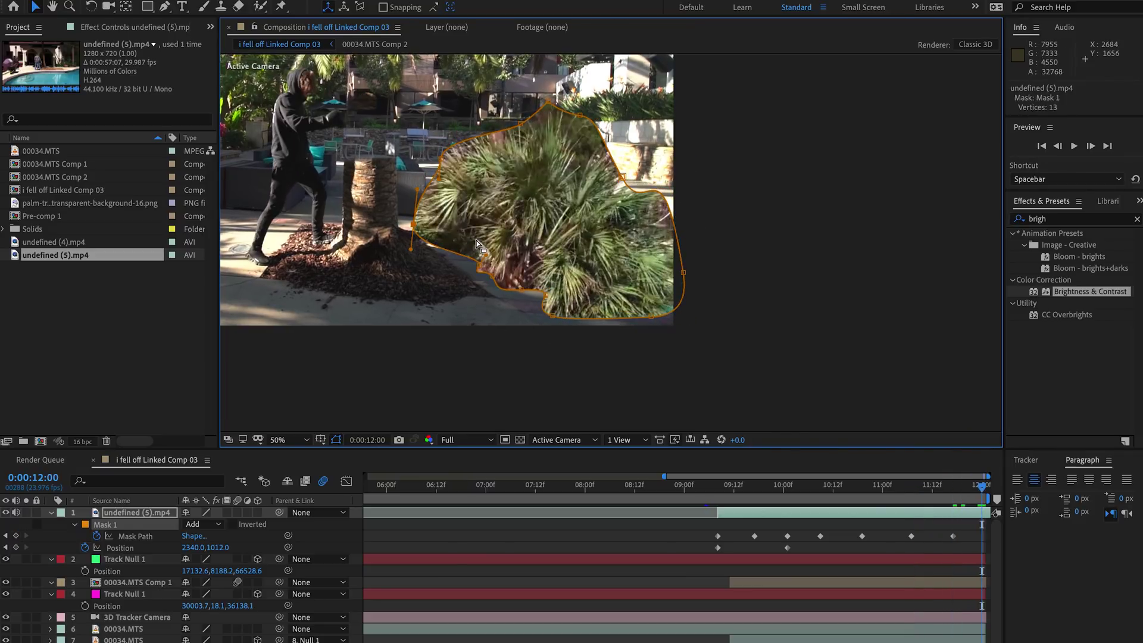
pyautogui.press('f')
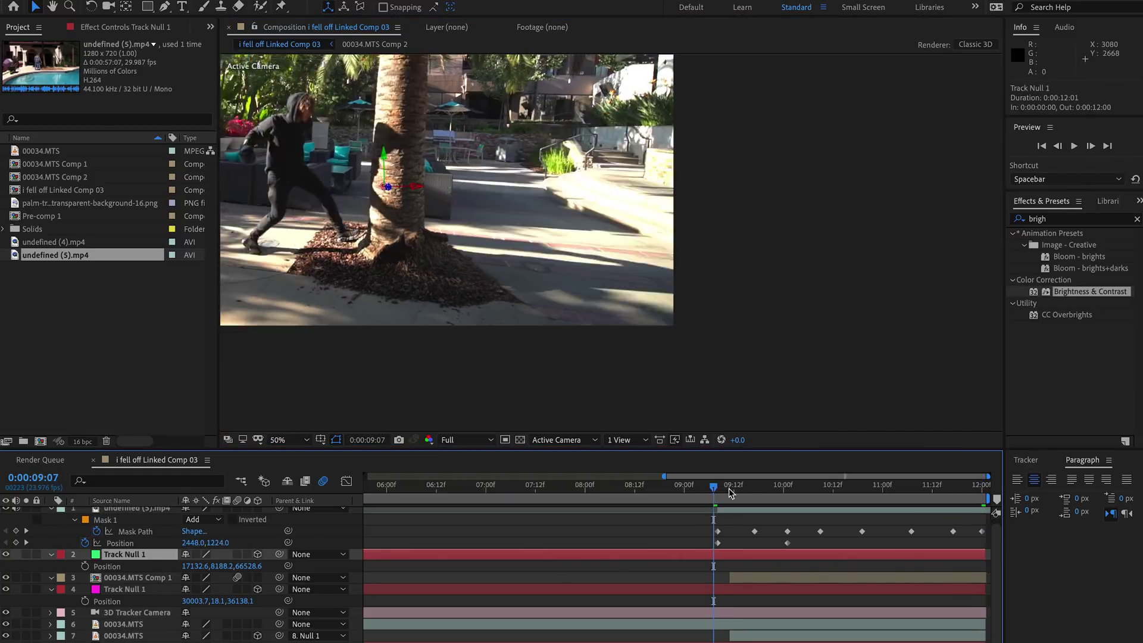
# Mirror the undefined (5).mp4 layer with a scale of -357, 357% and raise it to the top of the tree.
pyautogui.press(',')
pyautogui.press('s')
pyautogui.click(206, 525)
pyautogui.write('-357')
pyautogui.press('Return')
pyautogui.moveTo(505, 129); pyautogui.dragTo(525, 56)
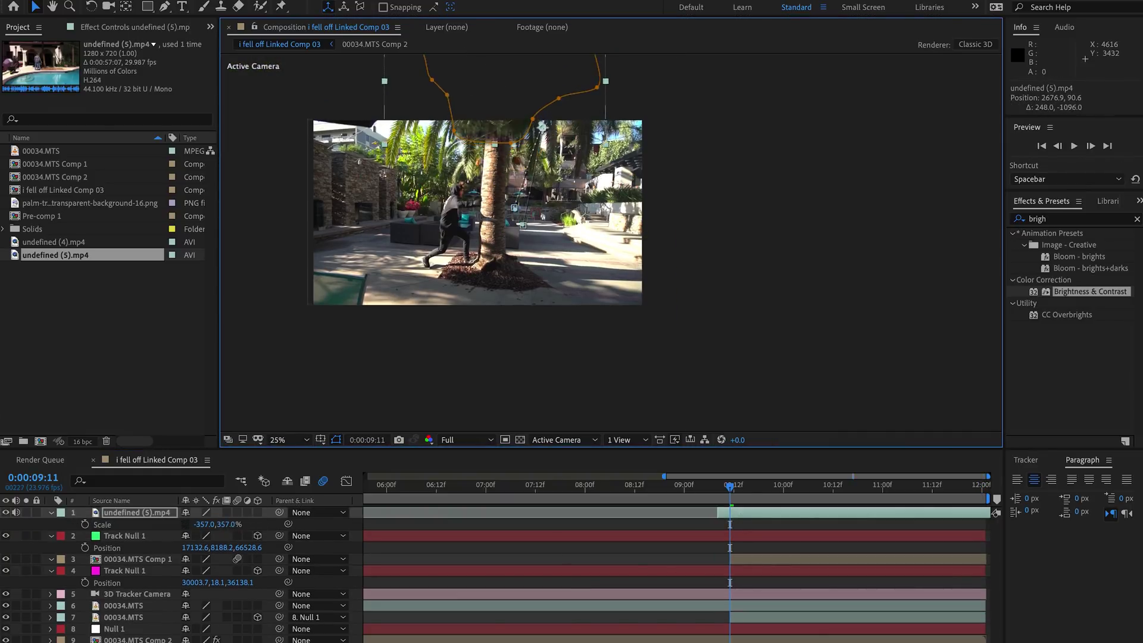
# At 0:00:09:08, move the palm crown layer to 2544, -72 and start keyframing its position and rotation.
pyautogui.click(733, 513)
pyautogui.moveTo(736, 491); pyautogui.dragTo(718, 490)
pyautogui.click(85, 524)
pyautogui.moveTo(500, 196); pyautogui.dragTo(509, 86)
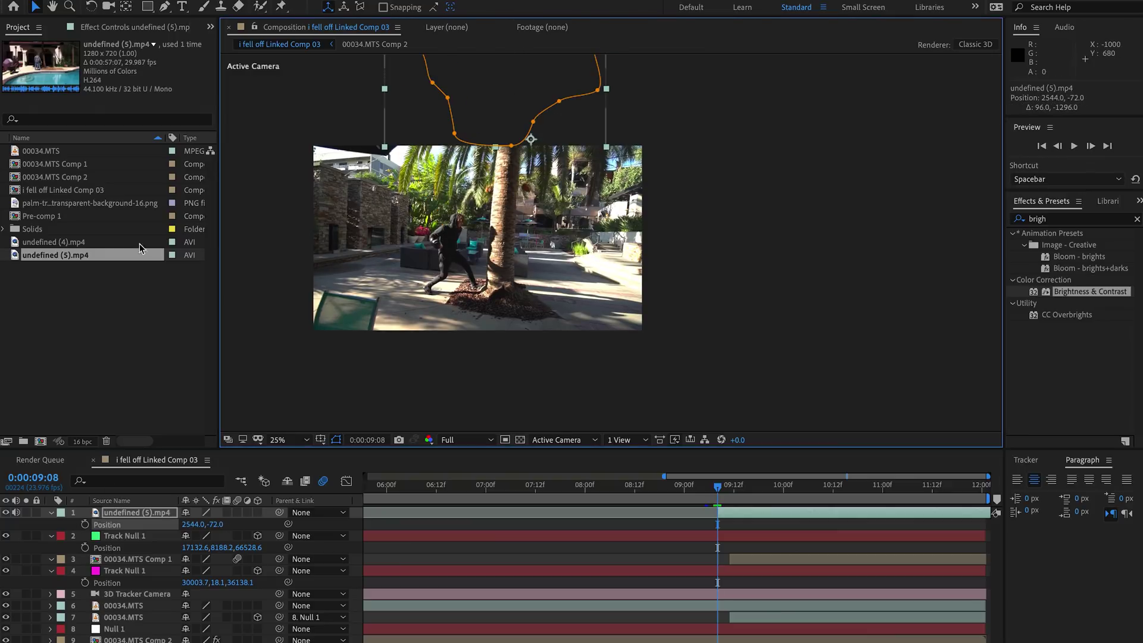
pyautogui.click(85, 524)
pyautogui.hotkey('shift', 'r')
pyautogui.click(85, 536)
# Animate the palm crown falling beside the stump by keyframing its landing position and rotation further along the timeline.
pyautogui.moveTo(718, 488); pyautogui.dragTo(772, 488)
pyautogui.moveTo(458, 159); pyautogui.dragTo(572, 241)
pyautogui.press('pagedown')
pyautogui.press('pagedown')
pyautogui.press('pagedown')
pyautogui.press('pagedown')
pyautogui.press('pagedown')
pyautogui.press('pagedown')
pyautogui.press('pagedown')
pyautogui.press('pagedown')
pyautogui.moveTo(206, 537); pyautogui.dragTo(204, 534)
pyautogui.moveTo(600, 263); pyautogui.dragTo(605, 262)
# Refine the timing of the landing keyframes, raise the palm crown midway through its fall and preview the motion.
pyautogui.moveTo(795, 488)
pyautogui.mouseDown()
pyautogui.moveTo(717, 489)
pyautogui.moveTo(792, 489)
pyautogui.mouseUp()
pyautogui.press('space')
pyautogui.press('space')
pyautogui.moveTo(802, 528); pyautogui.dragTo(791, 536)
pyautogui.press('space')
pyautogui.moveTo(791, 488); pyautogui.dragTo(742, 489)
pyautogui.press('space')
pyautogui.click(647, 223)
pyautogui.moveTo(570, 167); pyautogui.dragTo(576, 83)
pyautogui.moveTo(743, 488); pyautogui.dragTo(783, 489)
# Apply Easy Ease to the palm crown's position and rotation keyframes, shape their curve and preview the fall.
pyautogui.moveTo(800, 521); pyautogui.dragTo(713, 540)
pyautogui.press('F9')
pyautogui.click(347, 481)
pyautogui.click(714, 490)
pyautogui.press('space')
pyautogui.moveTo(734, 640); pyautogui.dragTo(758, 641)
pyautogui.press('space')
pyautogui.press('space')
pyautogui.press('space')
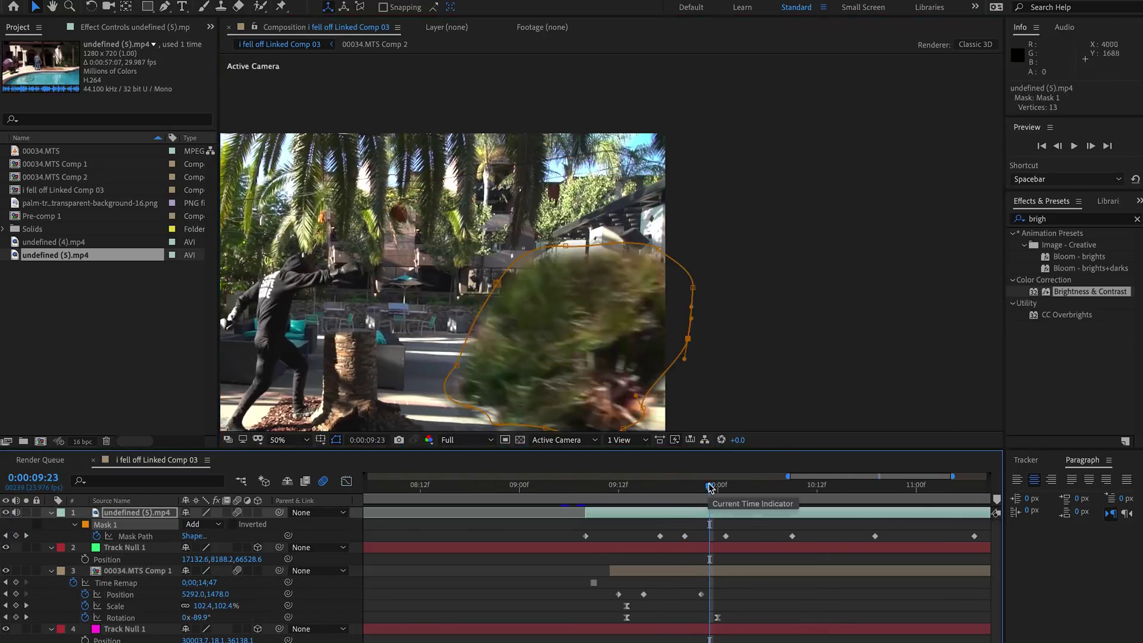
# At 0:00:09:22, apply Roughen Edges to undefined (5).mp4 with a border of 13.20 and a complexity of 10.
pyautogui.press('space')
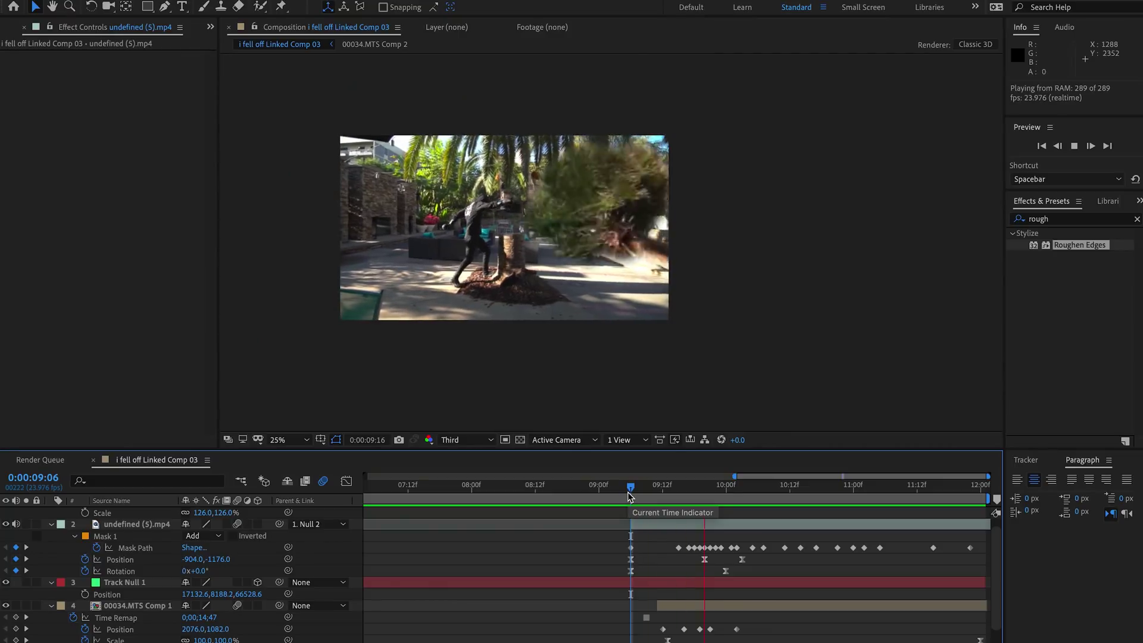
pyautogui.moveTo(627, 492); pyautogui.dragTo(719, 494)
pyautogui.scroll(2, 571, 246)
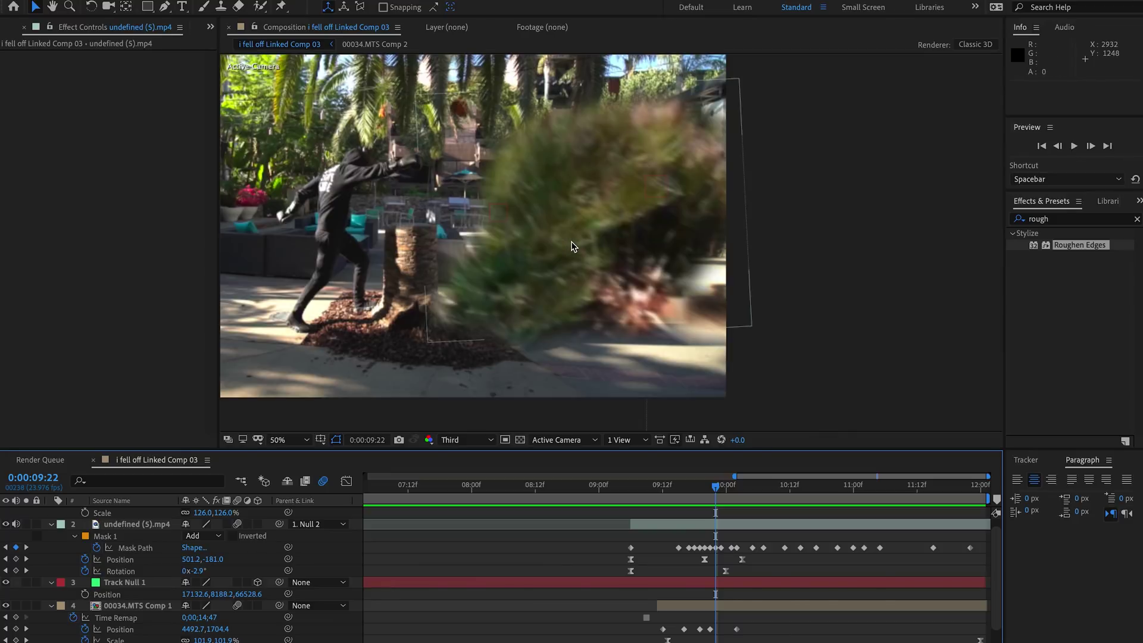
pyautogui.moveTo(1081, 249); pyautogui.dragTo(777, 525)
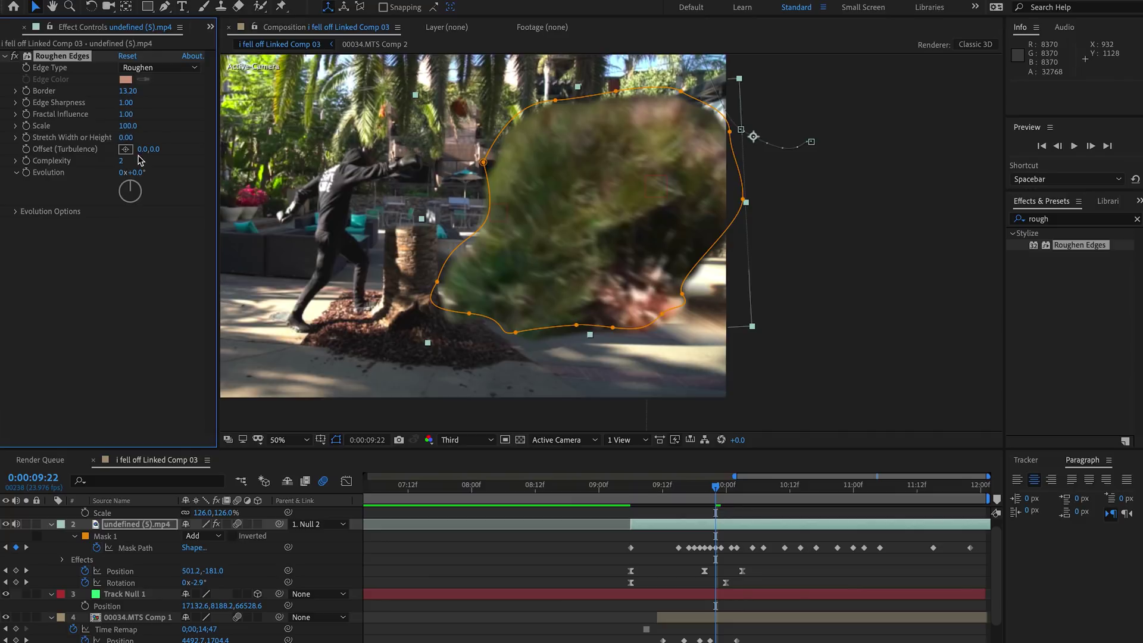
pyautogui.moveTo(122, 164); pyautogui.dragTo(142, 160)
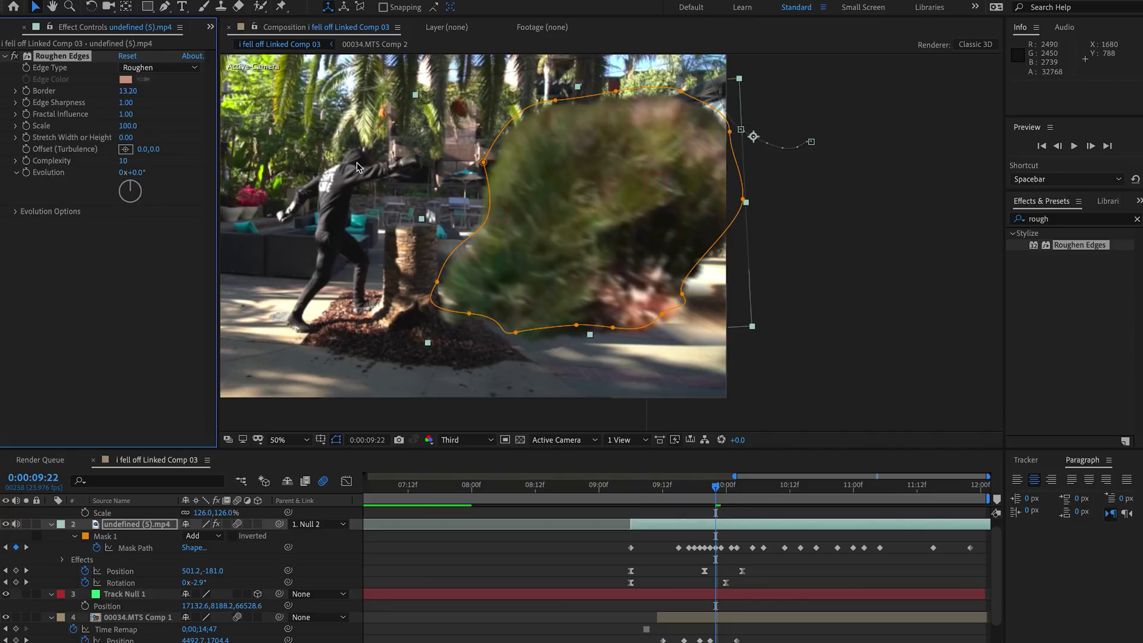
pyautogui.press('.')
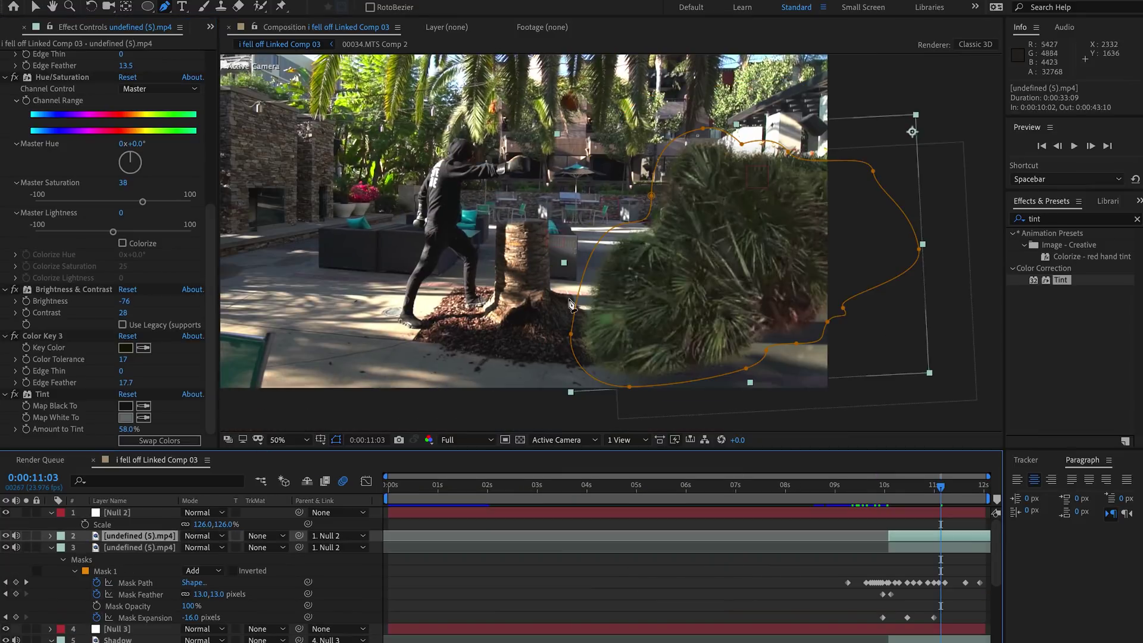
# At 0:00:11:03, draw a closed second mask around the lower palm fronds on the upper undefined (5).mp4 layer.
pyautogui.click(530, 297)
pyautogui.click(700, 297)
pyautogui.moveTo(806, 360); pyautogui.dragTo(847, 359)
pyautogui.moveTo(885, 214)
pyautogui.mouseDown()
pyautogui.moveTo(1034, 232)
pyautogui.moveTo(990, 238)
pyautogui.mouseUp()
pyautogui.click(930, 401)
pyautogui.moveTo(512, 374); pyautogui.dragTo(498, 274)
pyautogui.click(529, 297)
# Set Mask 2 to Intersect, feather it 131 pixels and raise its upper edge slightly.
pyautogui.press('f')
pyautogui.click(204, 571)
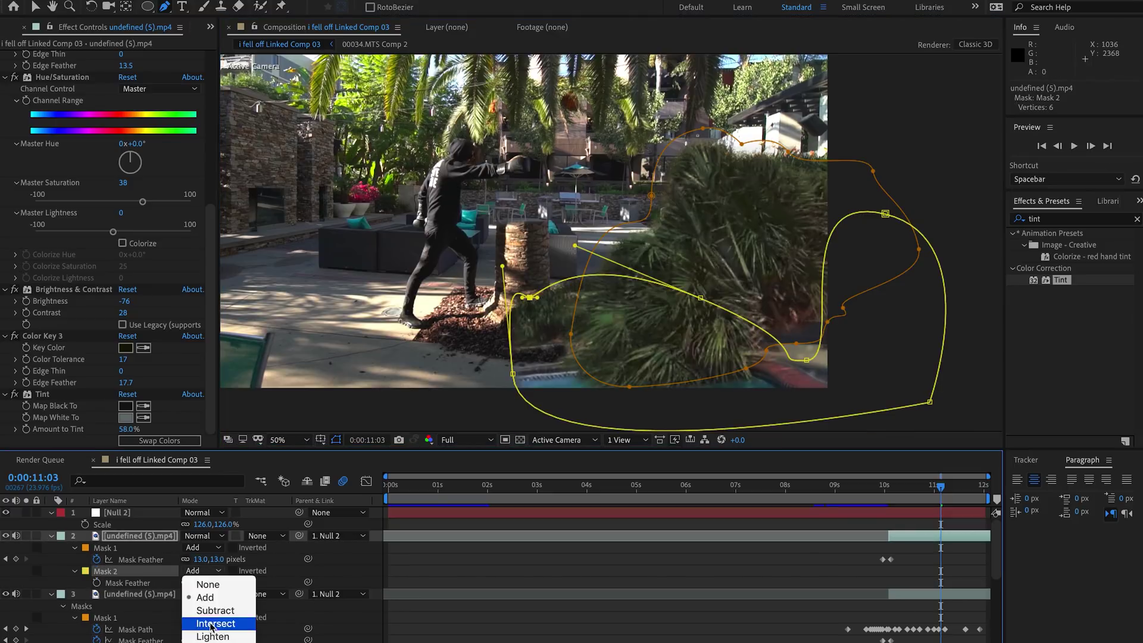
pyautogui.click(223, 622)
pyautogui.moveTo(215, 583); pyautogui.dragTo(293, 586)
pyautogui.press('v')
pyautogui.moveTo(700, 297); pyautogui.dragTo(696, 280)
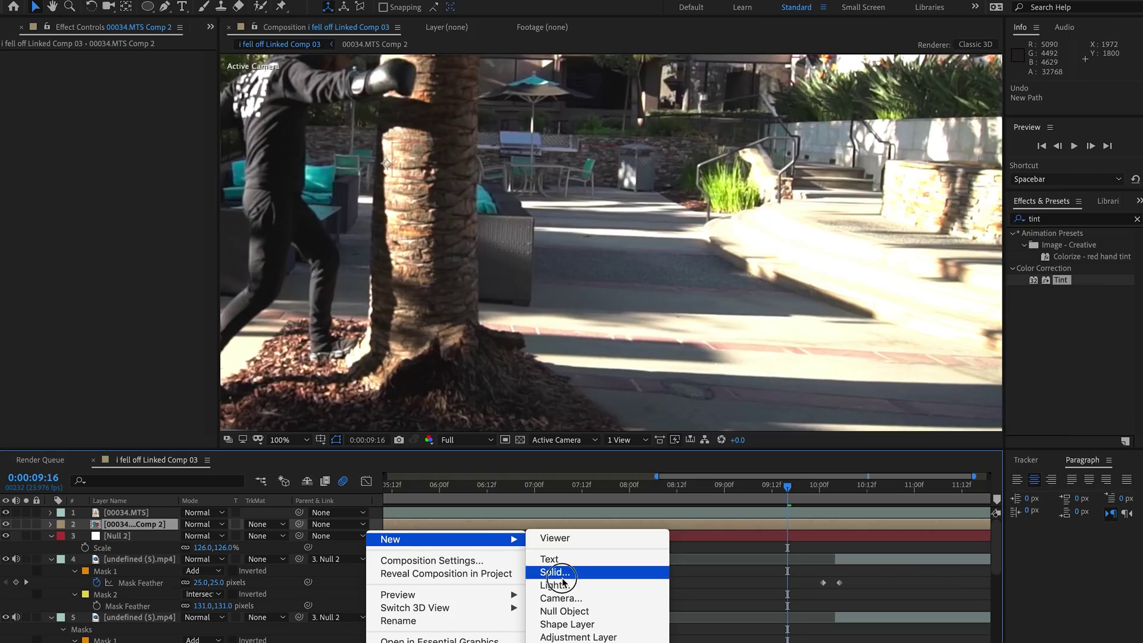
# Create a 3840 x 2160 gray-yellow solid above 00034.MTS Comp 2 and hide it.
pyautogui.click(560, 573)
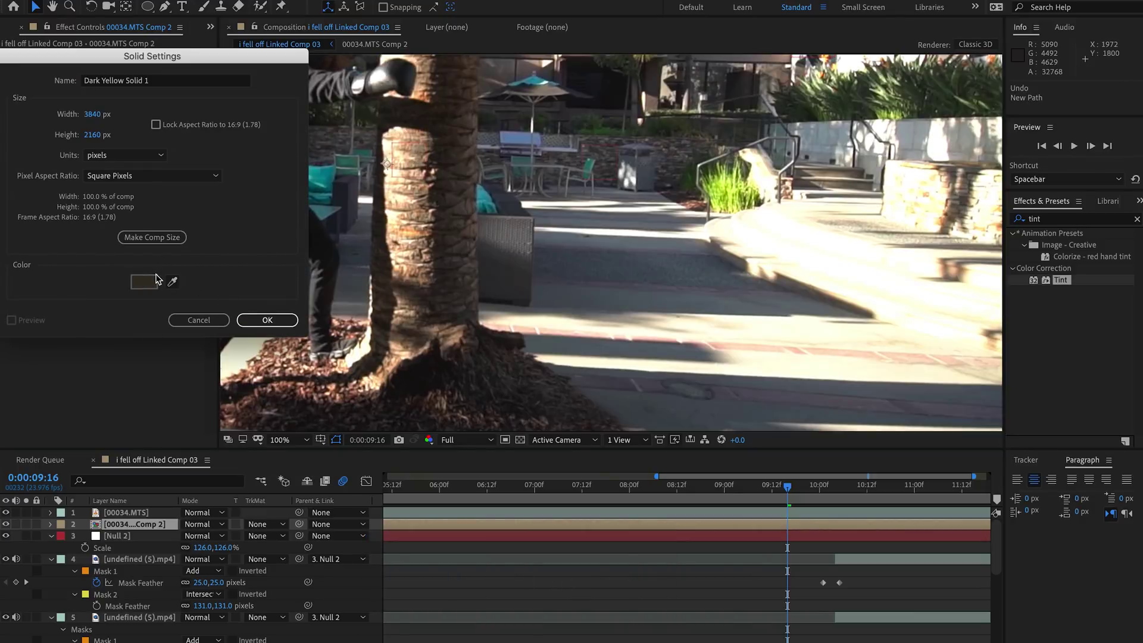
pyautogui.click(151, 281)
pyautogui.click(127, 150)
pyautogui.click(309, 77)
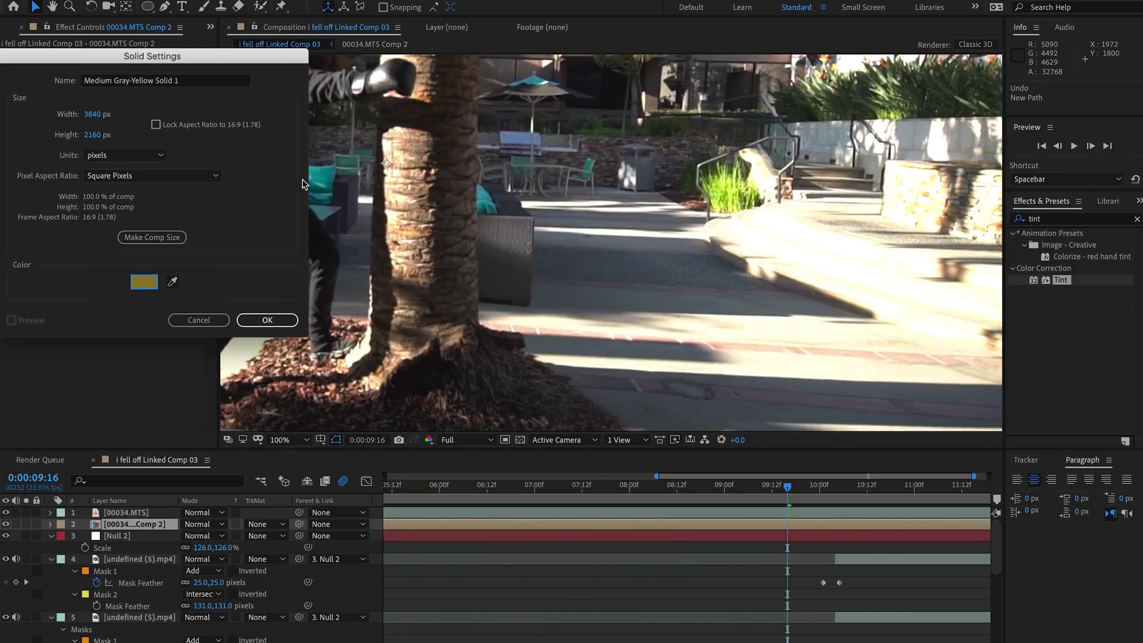
pyautogui.click(268, 320)
pyautogui.click(6, 524)
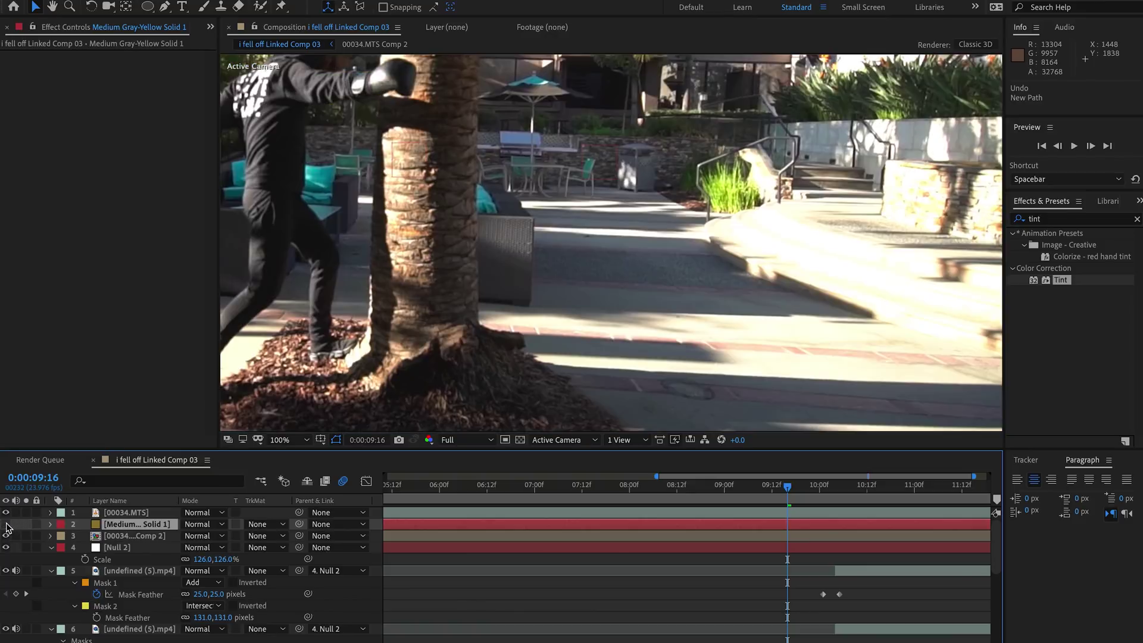
# Set the track matte of 00034.MTS Comp 2 to Alpha Matte using the gray-yellow solid.
pyautogui.click(161, 536)
pyautogui.click(261, 535)
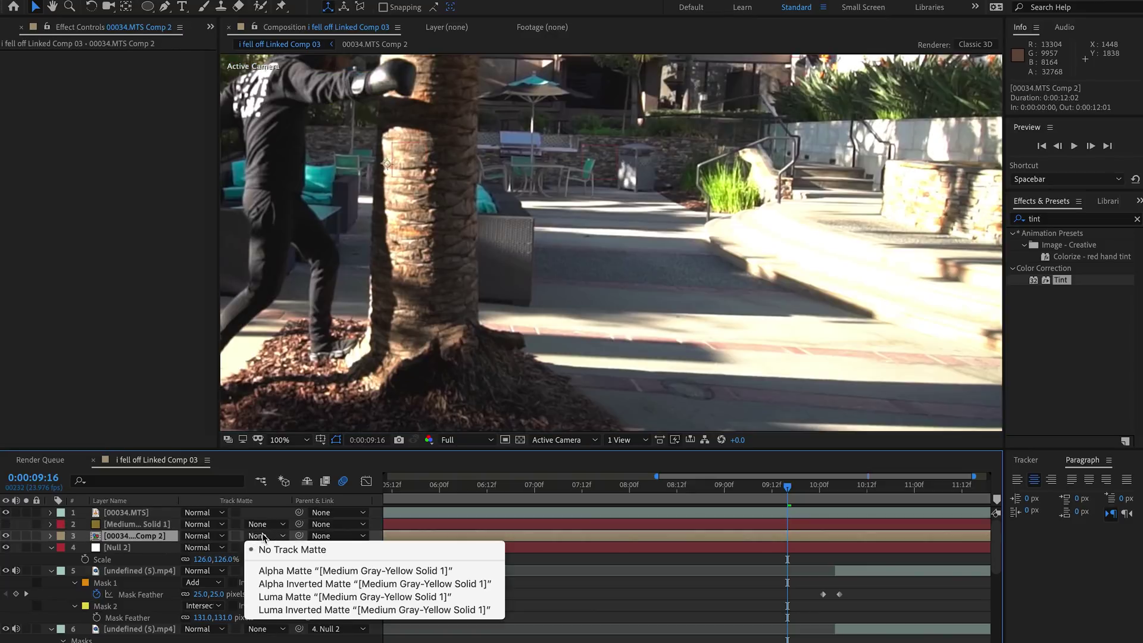
pyautogui.click(269, 570)
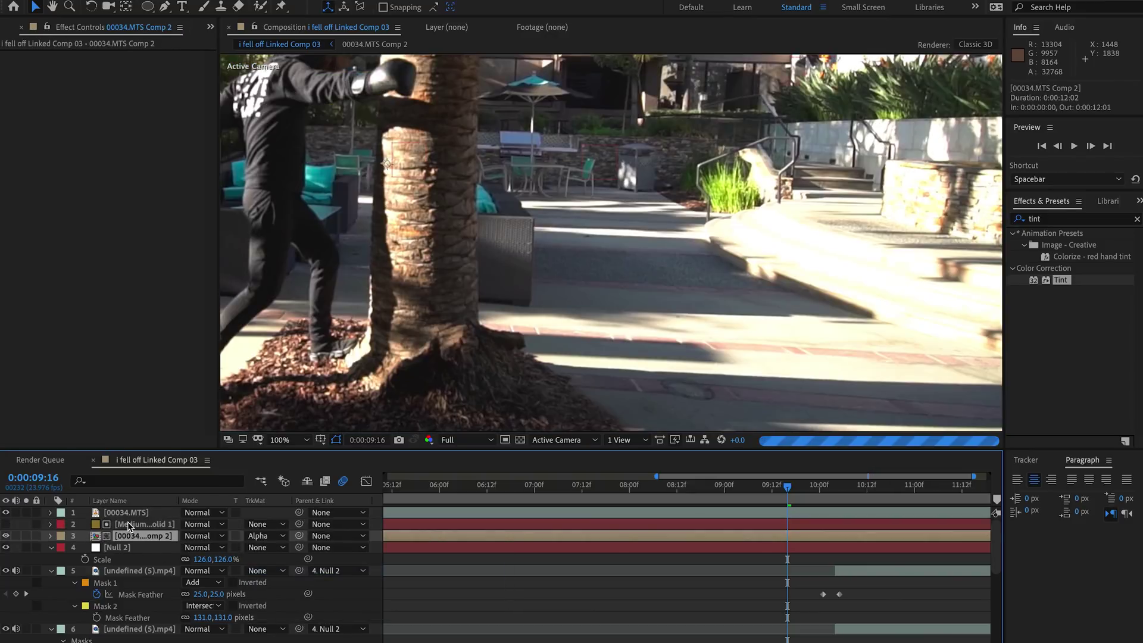
# Draw a mask on the gray-yellow solid around the tree stump and its roots, and make the solid a 3D layer.
pyautogui.click(128, 527)
pyautogui.press('g')
pyautogui.click(480, 322)
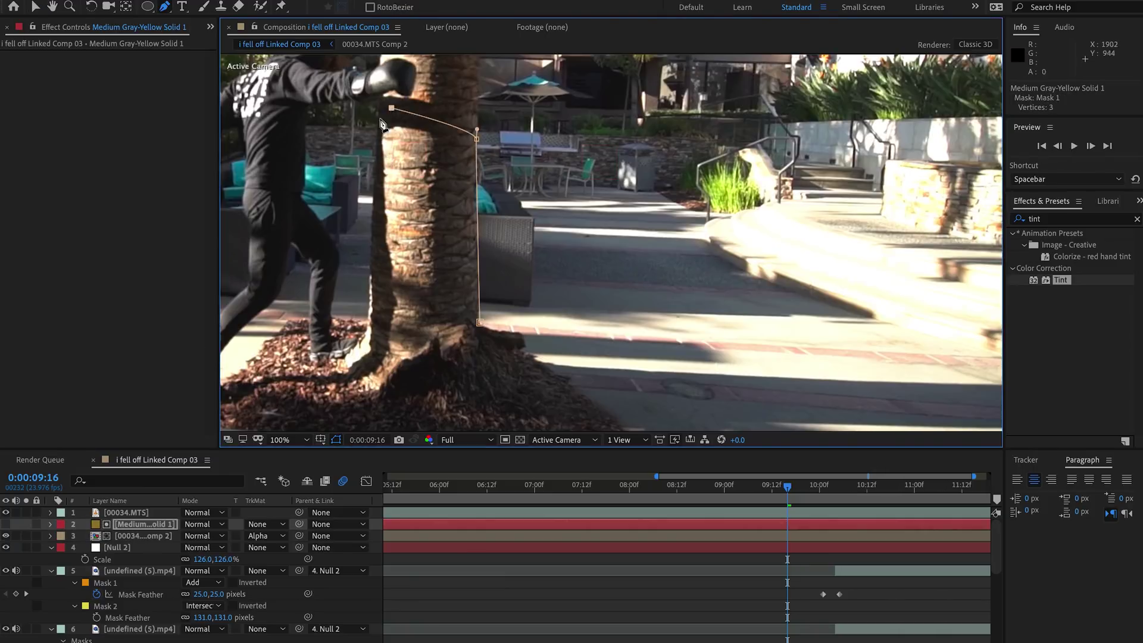
pyautogui.click(480, 322)
pyautogui.click(36, 7)
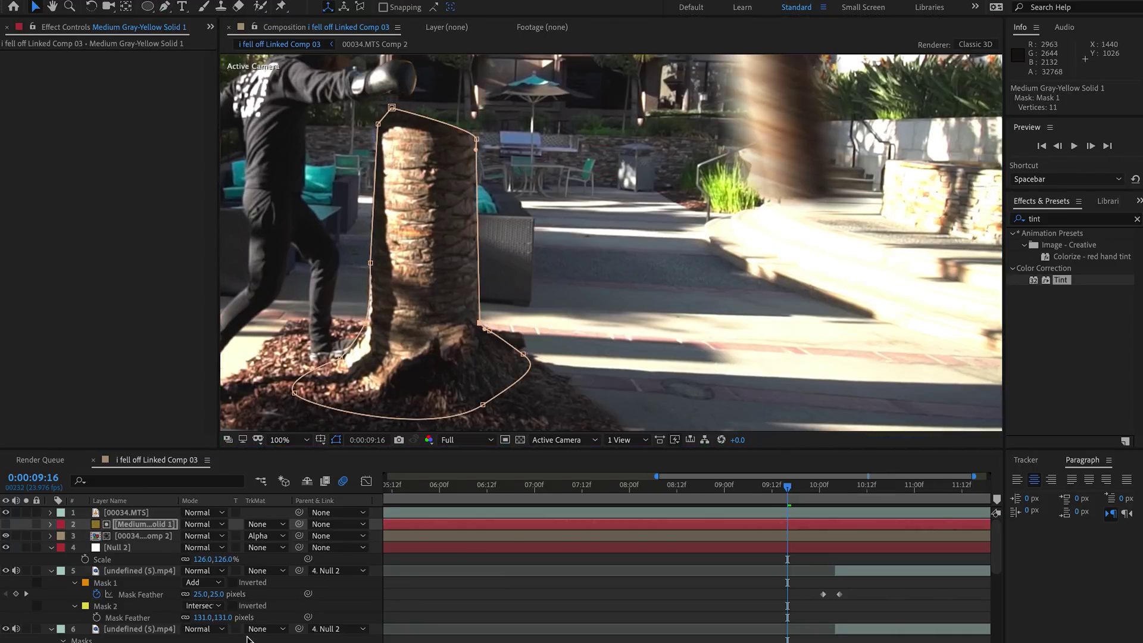
pyautogui.press('F4')
pyautogui.click(258, 524)
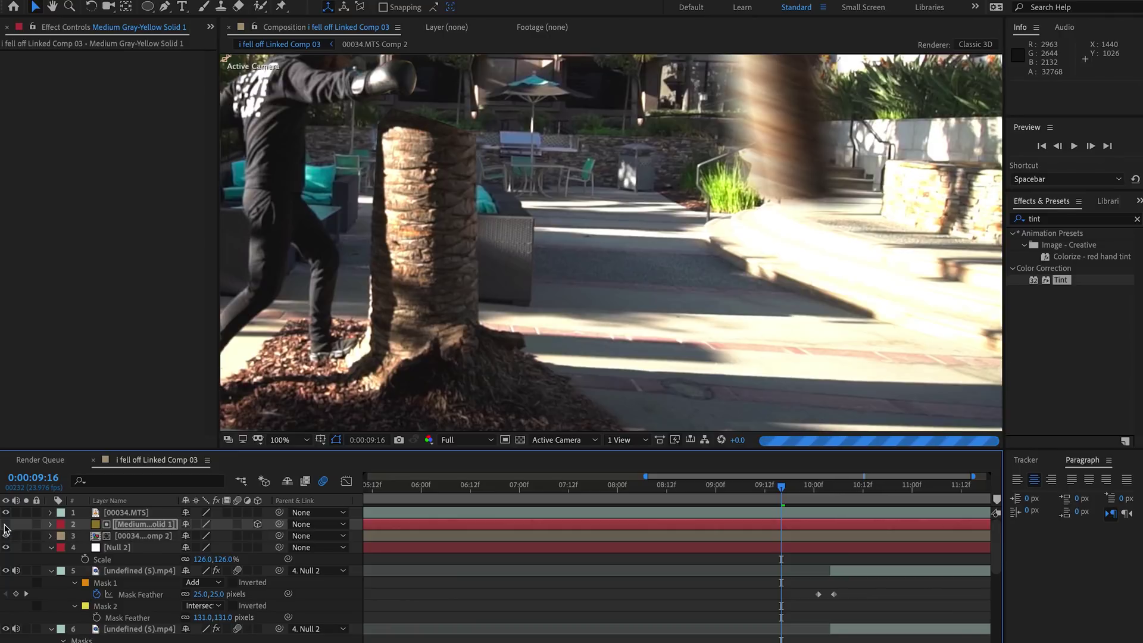
# Create a tracked solid from the 3D Camera Tracker point near the stump's top and reveal its position.
pyautogui.click(148, 529)
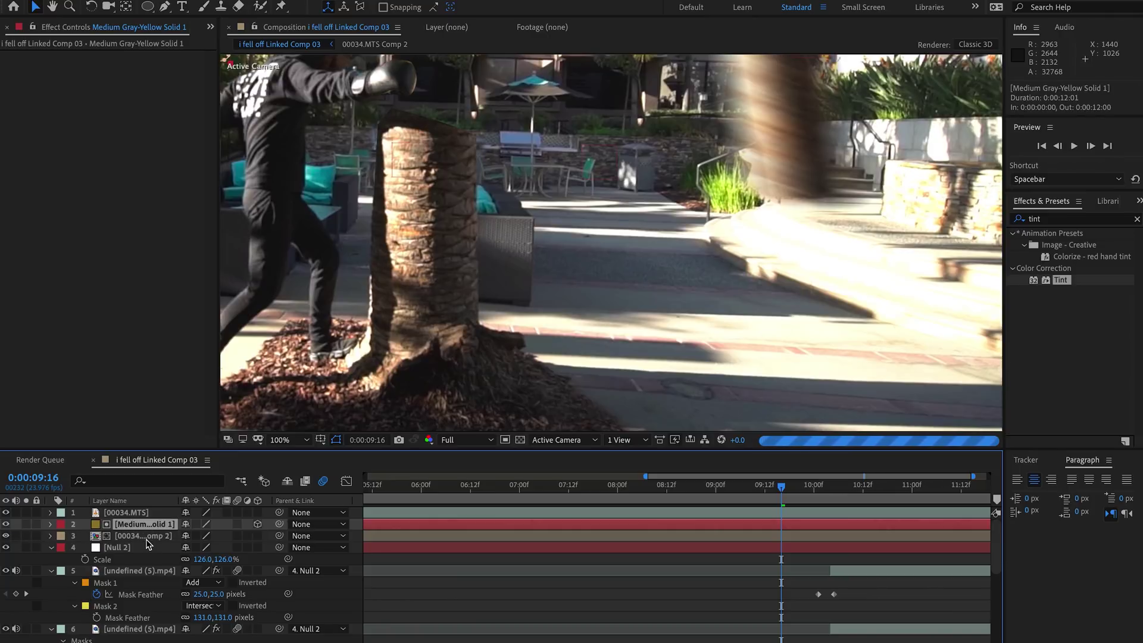
pyautogui.scroll(-8, 148, 545)
pyautogui.click(386, 163)
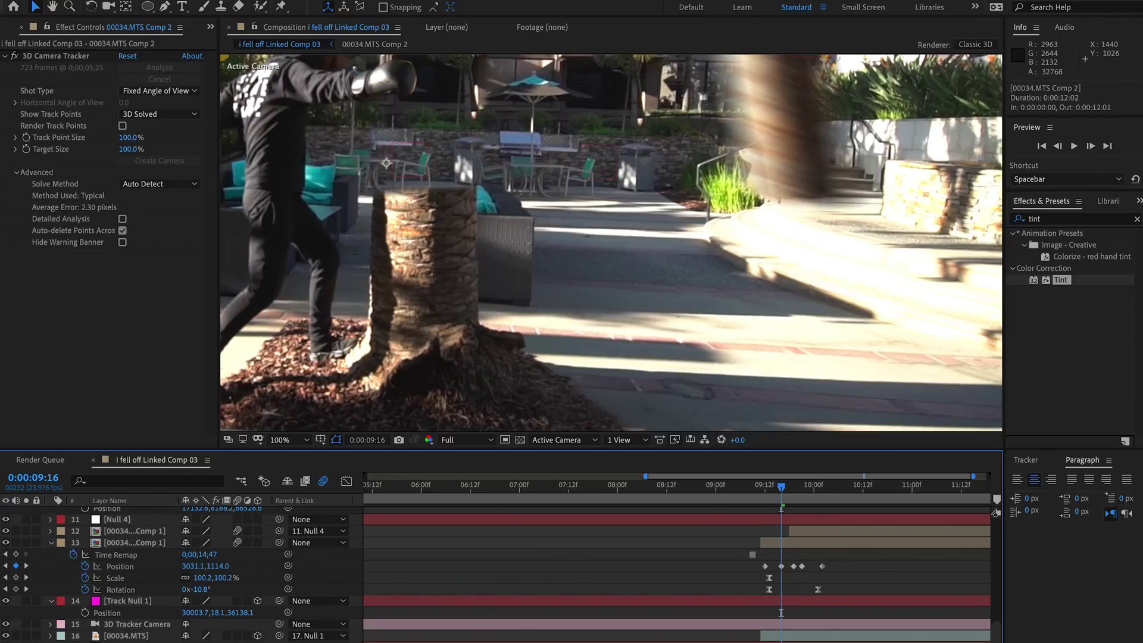
pyautogui.click(63, 56)
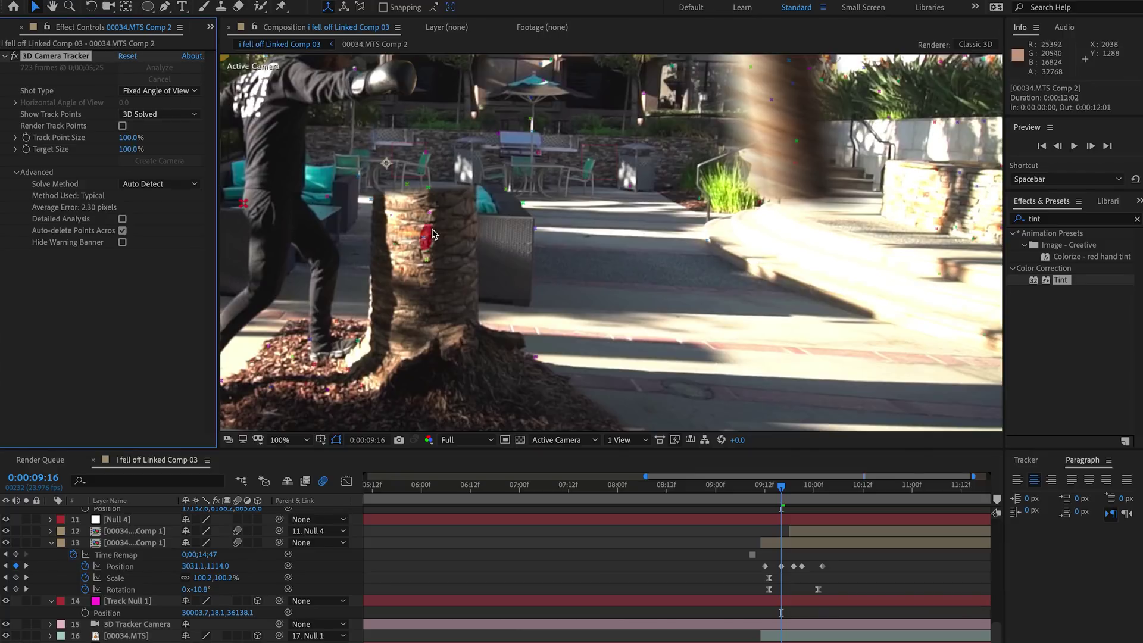
pyautogui.rightClick(432, 218)
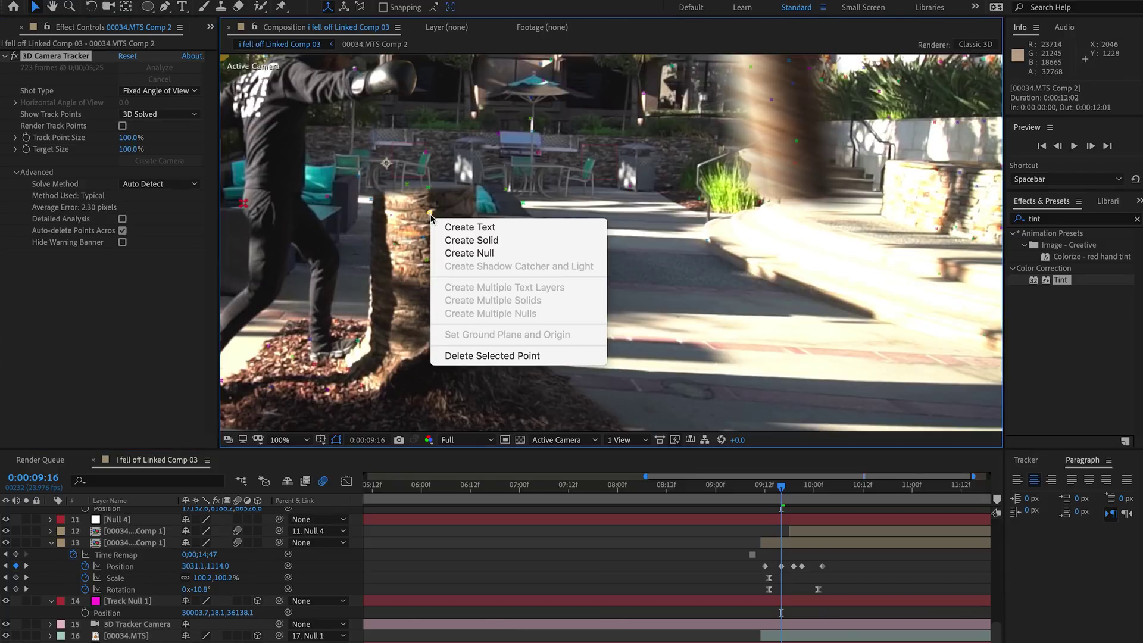
pyautogui.click(474, 242)
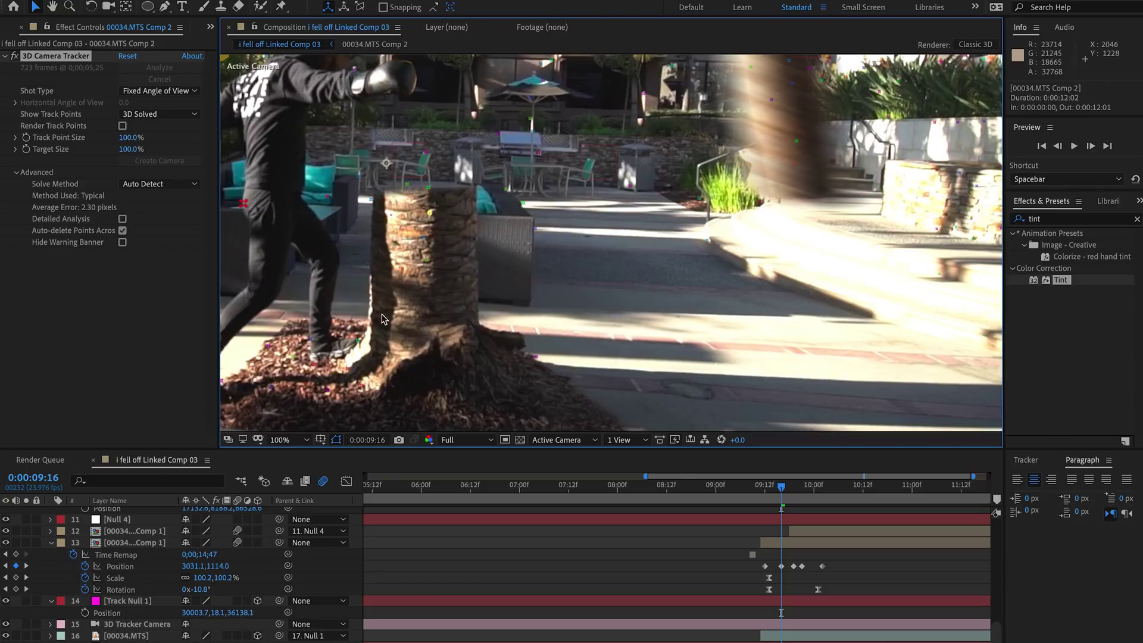
pyautogui.press('p')
# Scale the gray-yellow matte solid to 2592% and align it over the tree stump.
pyautogui.click(143, 547)
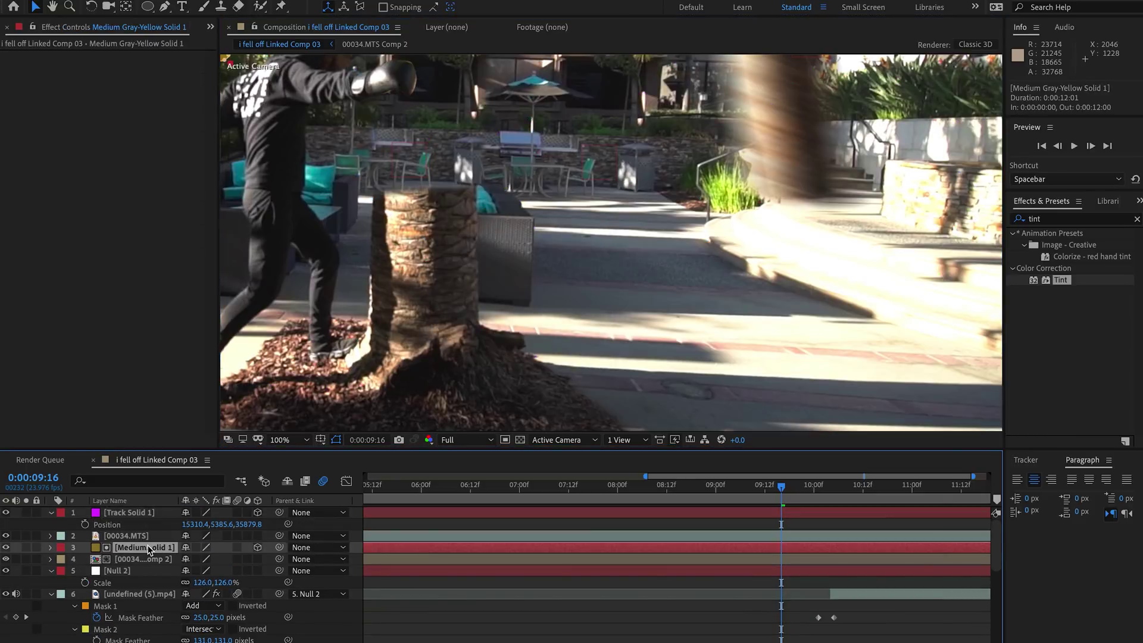
pyautogui.press('s')
pyautogui.moveTo(373, 575); pyautogui.dragTo(400, 574)
pyautogui.moveTo(445, 286); pyautogui.dragTo(407, 296)
pyautogui.moveTo(229, 559); pyautogui.dragTo(416, 538)
pyautogui.moveTo(411, 287); pyautogui.dragTo(411, 238)
pyautogui.moveTo(230, 559); pyautogui.dragTo(270, 556)
# Lower the matte mask's upper edge toward the stump's cut top, refine its base and hide the solid.
pyautogui.moveTo(441, 388); pyautogui.dragTo(436, 379)
pyautogui.moveTo(390, 115); pyautogui.dragTo(390, 160)
pyautogui.moveTo(378, 130); pyautogui.dragTo(378, 159)
pyautogui.moveTo(472, 143); pyautogui.dragTo(472, 165)
pyautogui.click(6, 547)
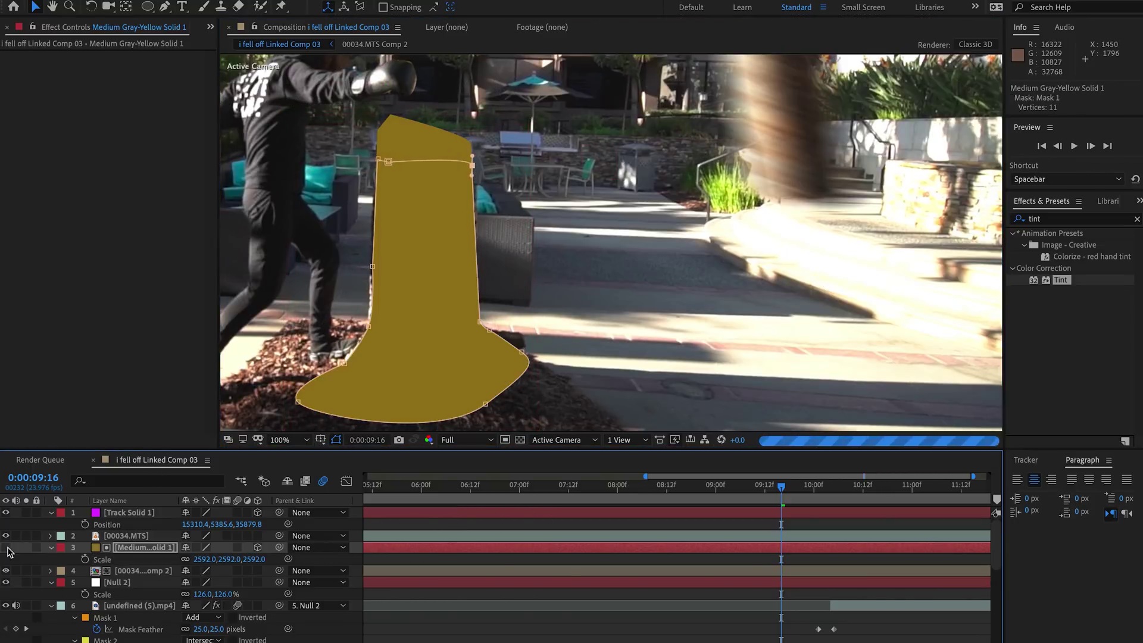
pyautogui.click(165, 577)
pyautogui.press('F4')
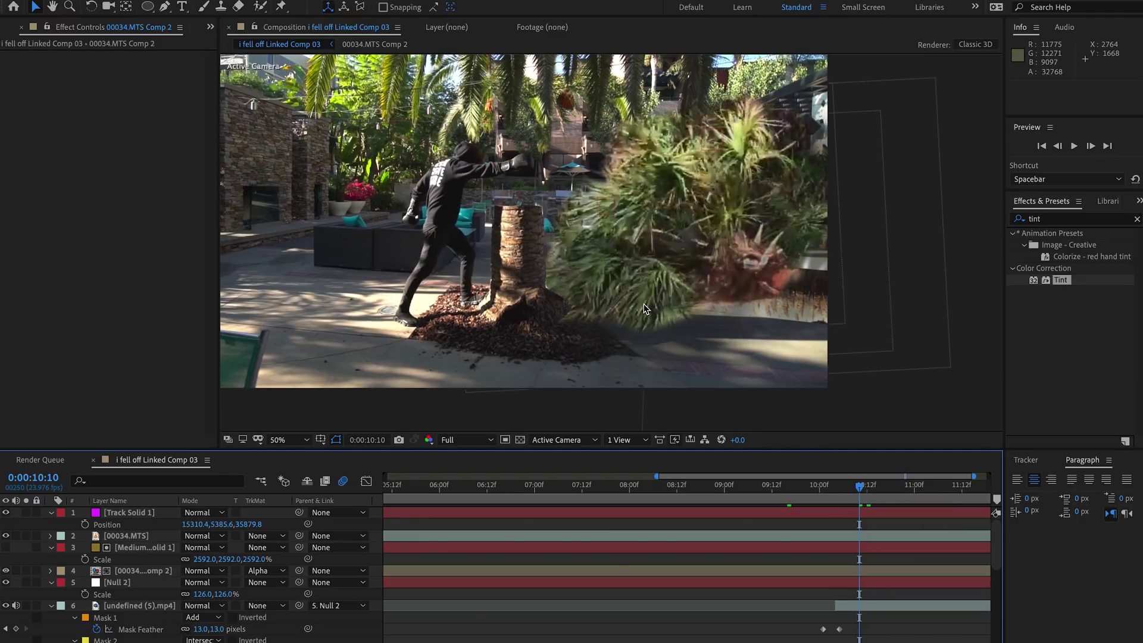
# At 0:00:10:10, extend the matte mask's lower outer edge over the mulch beside the stump.
pyautogui.press('/')
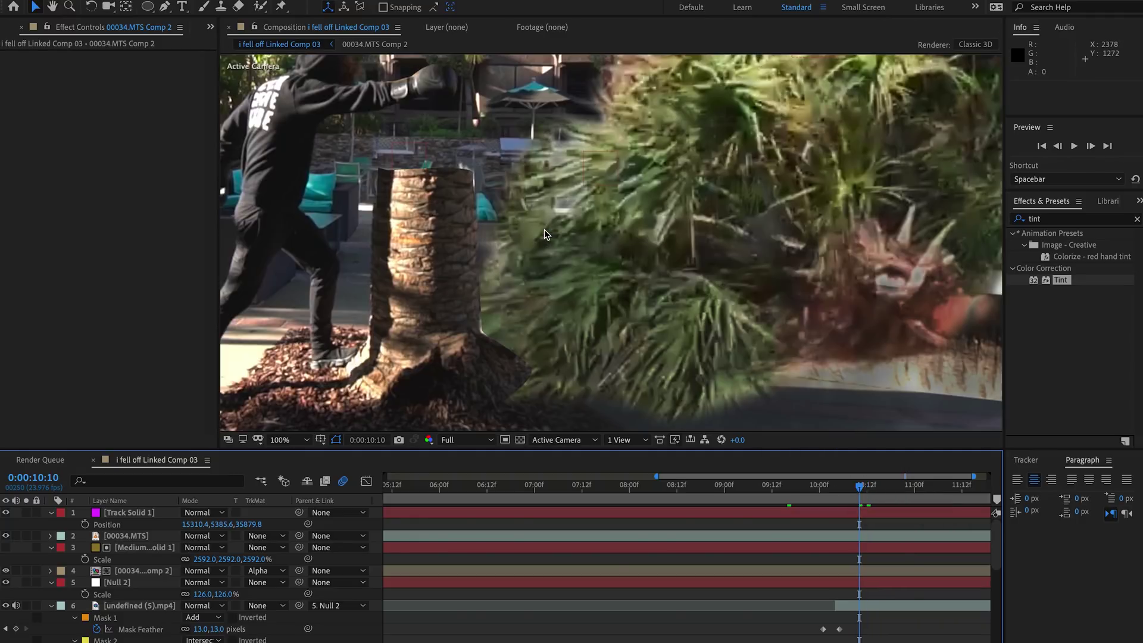
pyautogui.click(131, 551)
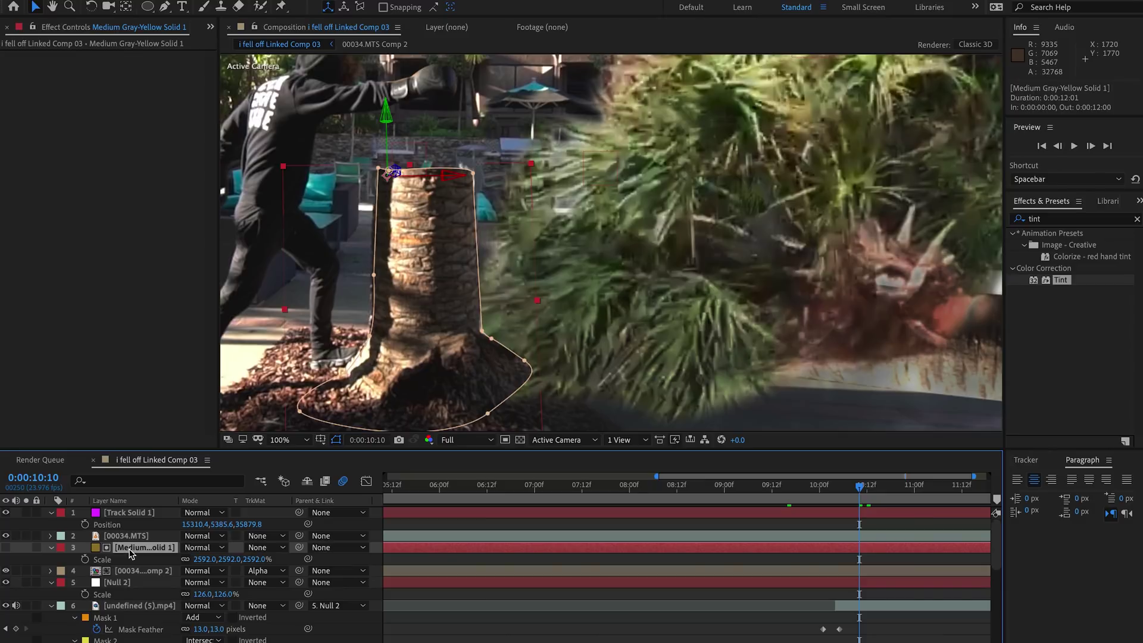
pyautogui.press('Down')
pyautogui.press('Down')
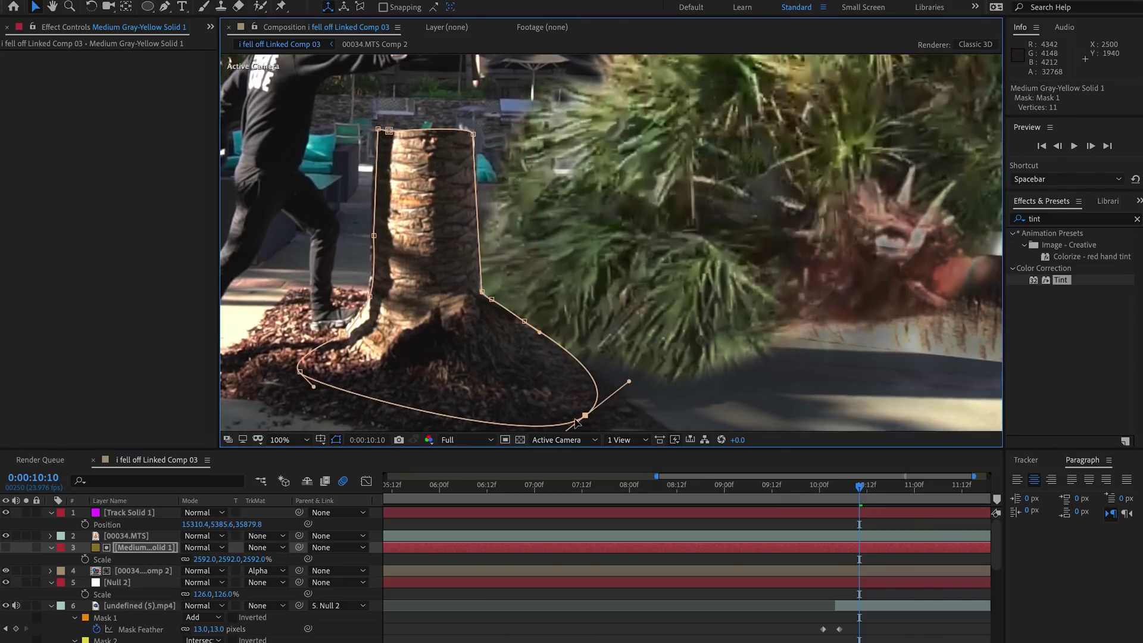
pyautogui.press('f')
pyautogui.click(371, 567)
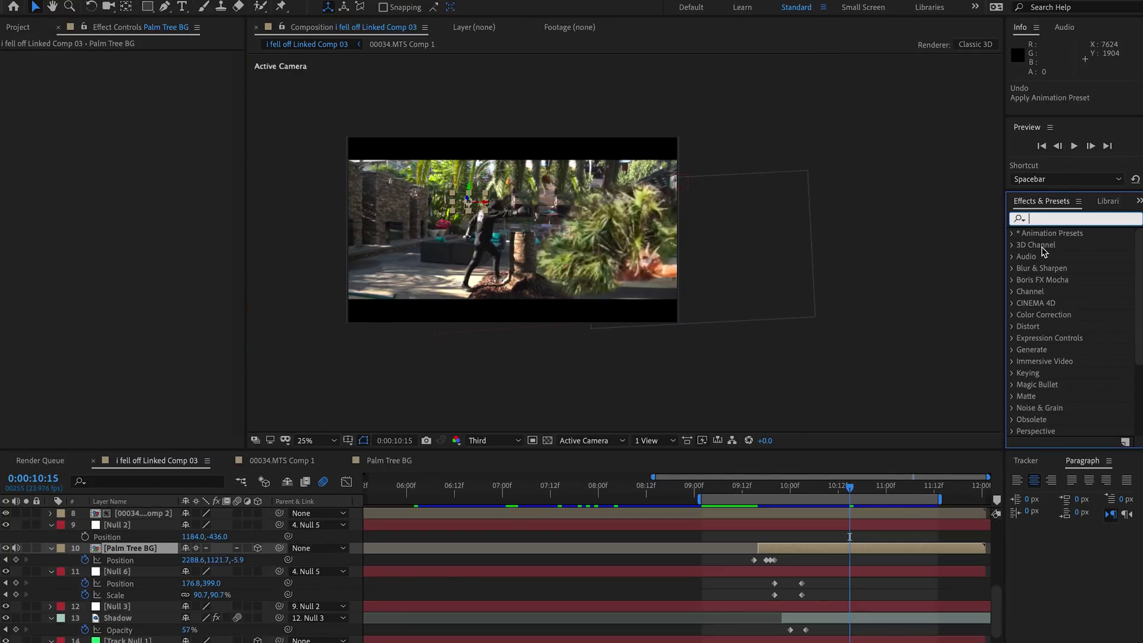
# Apply Optics Compensation to the Palm Tree BG layer and move its view center to 1376, 760.
pyautogui.write('opt')
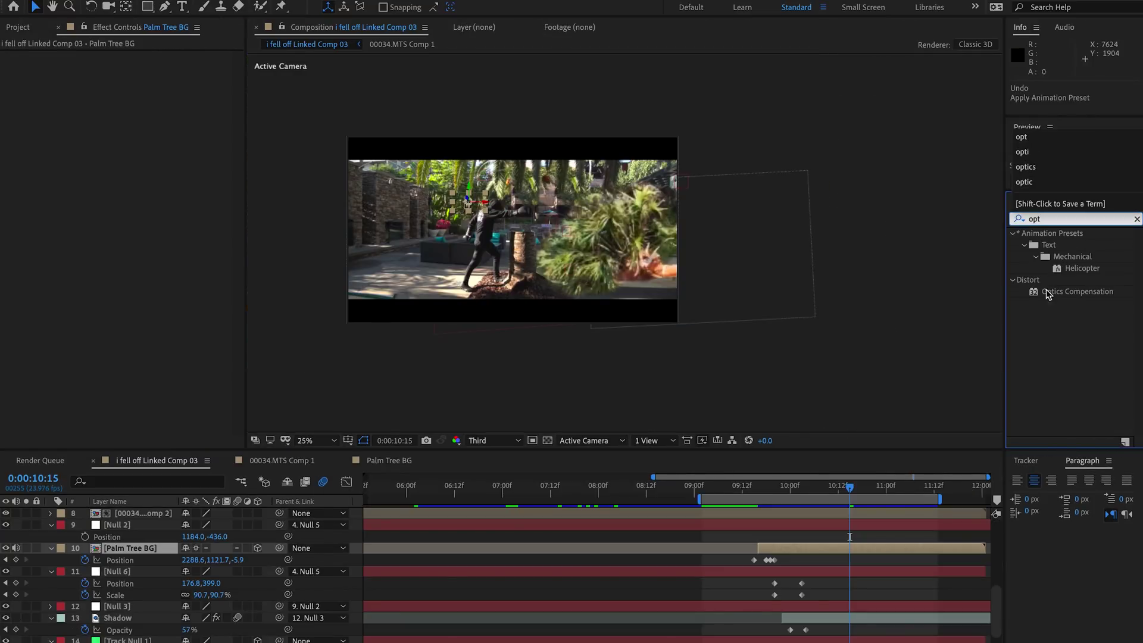
pyautogui.moveTo(1072, 292); pyautogui.dragTo(835, 554)
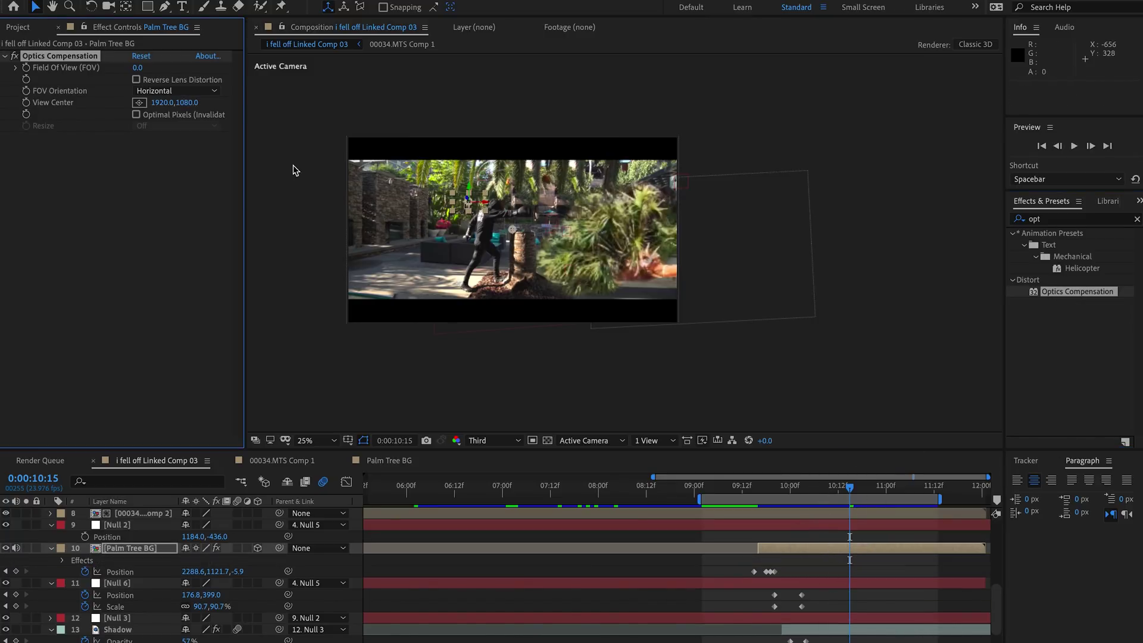
pyautogui.moveTo(141, 67); pyautogui.dragTo(247, 65)
pyautogui.moveTo(512, 229); pyautogui.dragTo(472, 203)
pyautogui.scroll(2, 472, 203)
# Enable Reverse Lens Distortion, set the field of view to 23.5 and preview the shot from 0:00:09:11.
pyautogui.click(136, 80)
pyautogui.moveTo(140, 68); pyautogui.dragTo(219, 142)
pyautogui.scroll(-2, 381, 226)
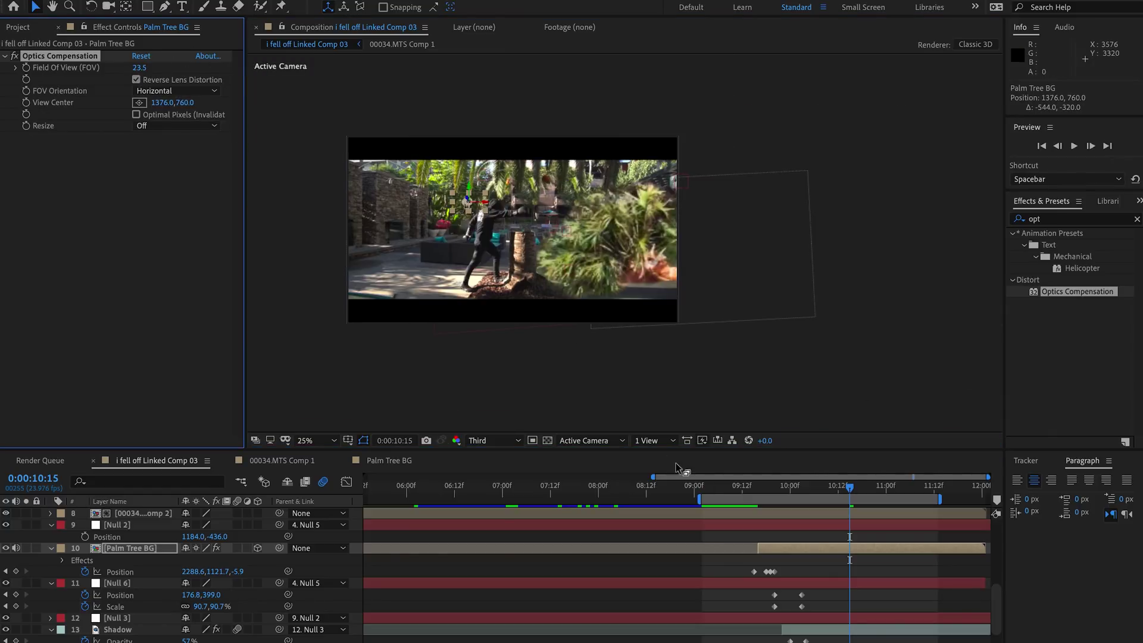
pyautogui.click(739, 488)
pyautogui.press('space')
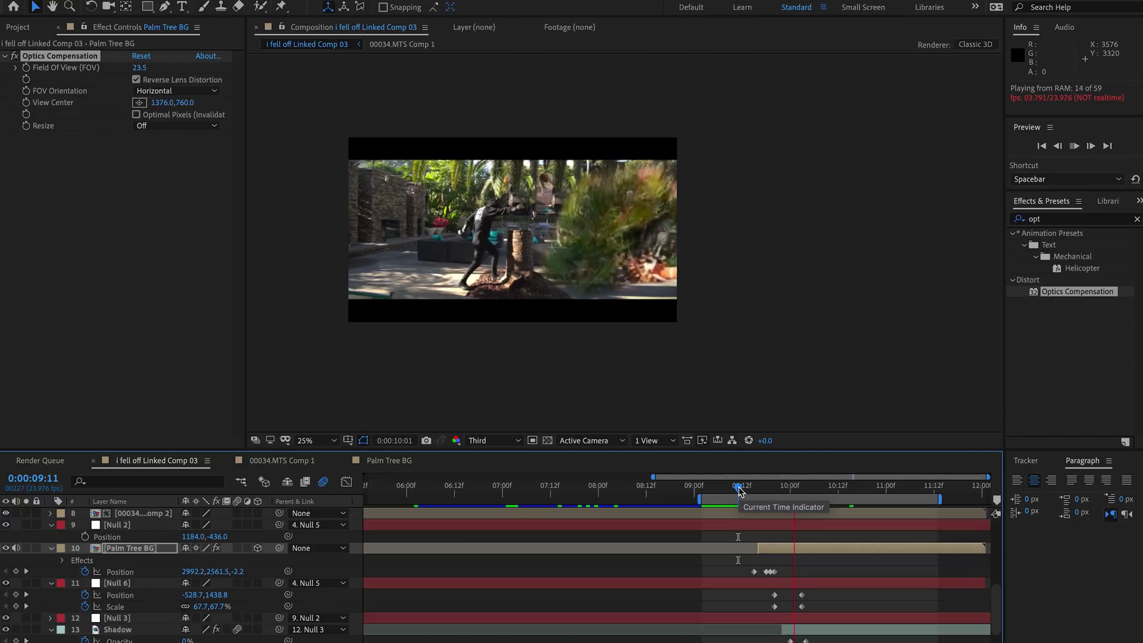